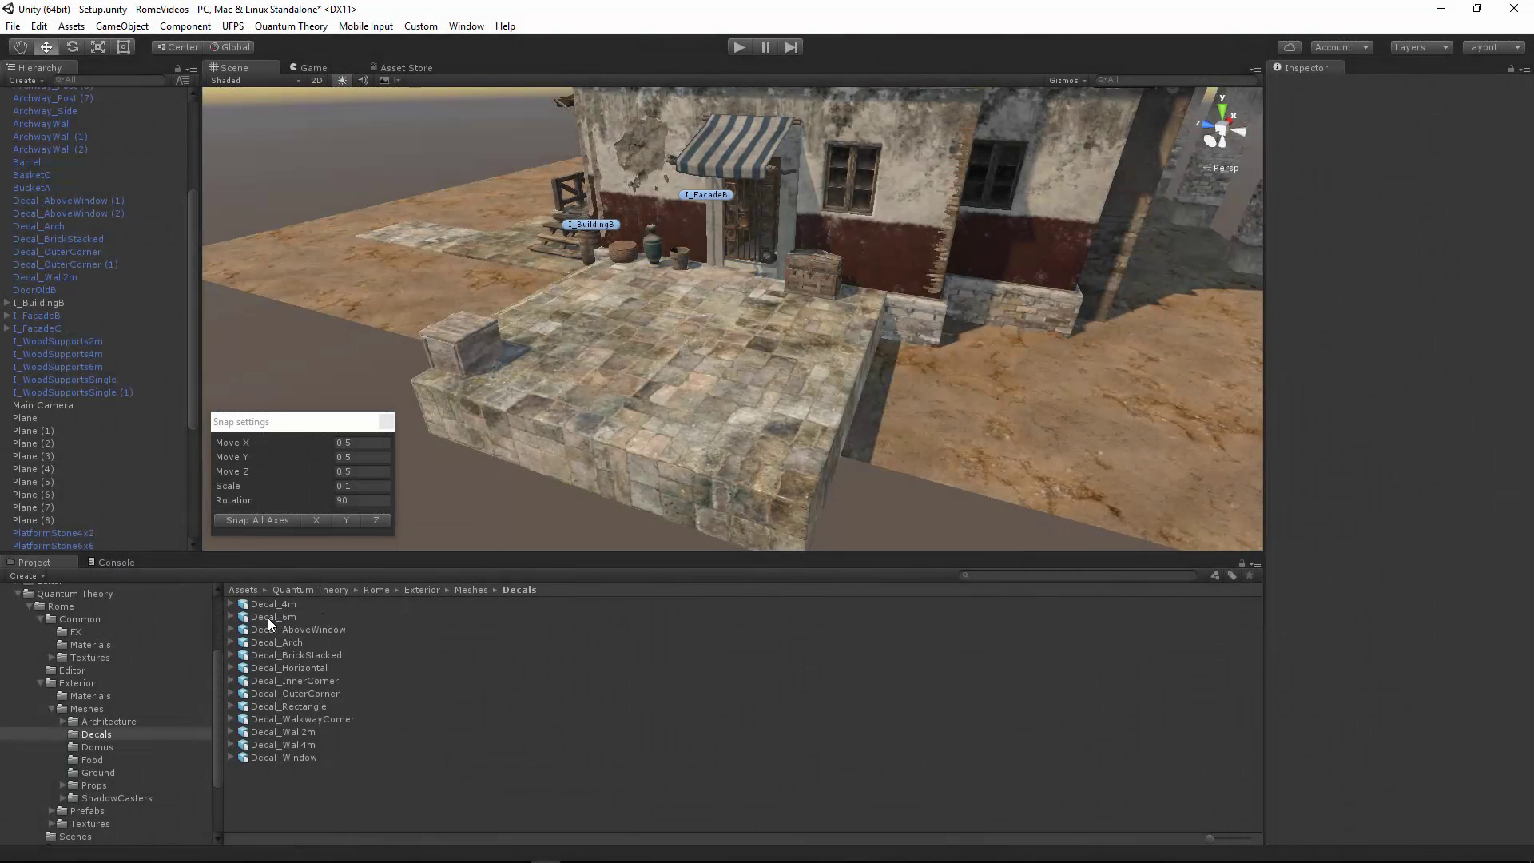
Step: Place the Decal_6m hay decal on the ground beside the stone platform and snap its position to the grid on all axes
{"action": "left_click_drag", "start_coordinate": [267, 616], "coordinate": [1008, 406]}
{"action": "left_click_drag", "start_coordinate": [668, 319], "coordinate": [799, 344], "text": "alt"}
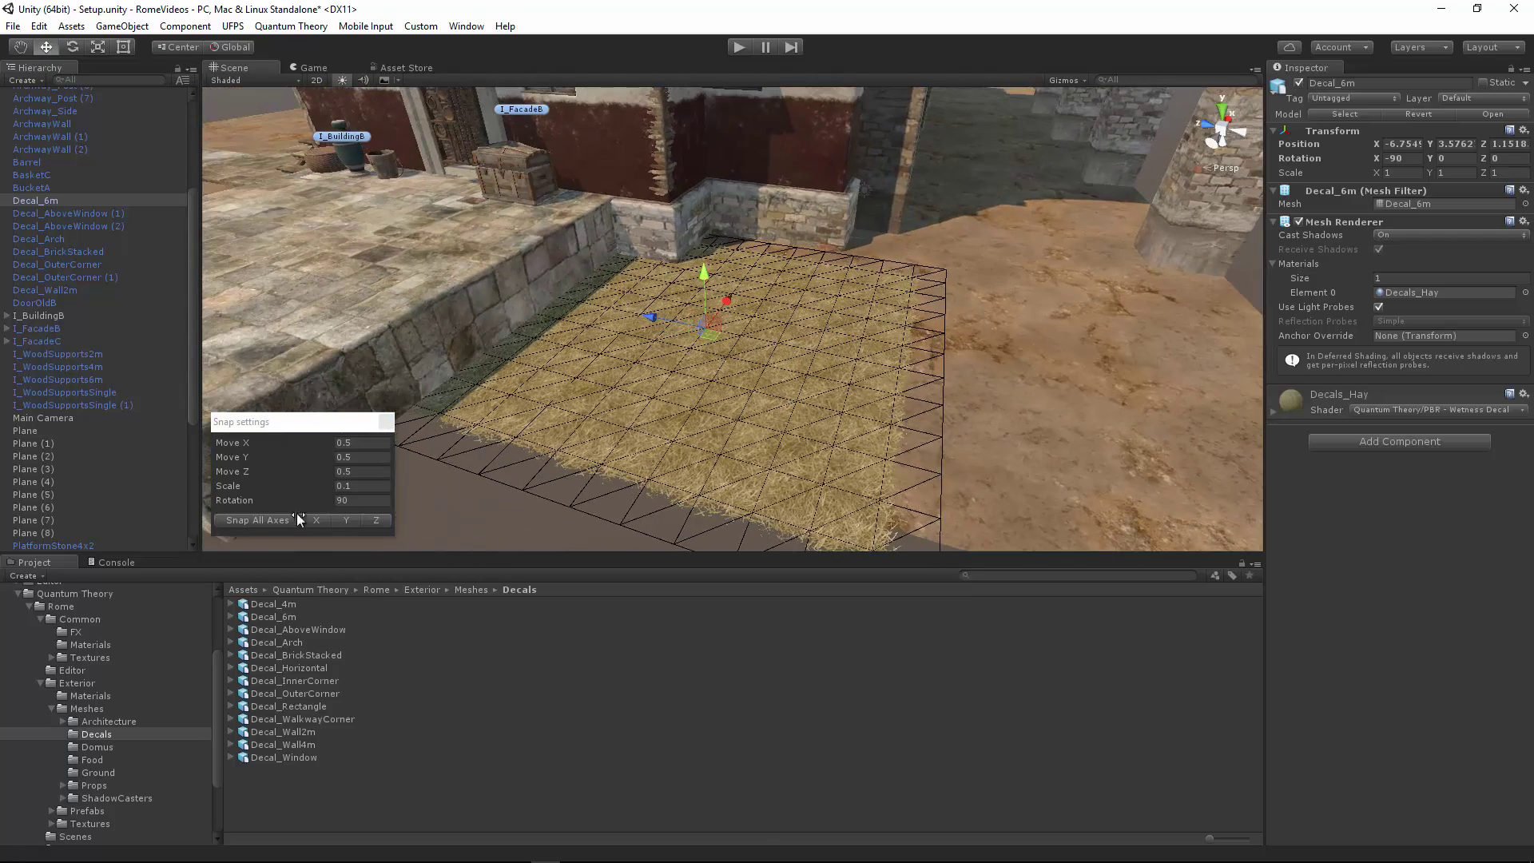
{"action": "left_click", "coordinate": [246, 520]}
{"action": "left_click_drag", "start_coordinate": [675, 392], "coordinate": [634, 338], "text": "alt"}
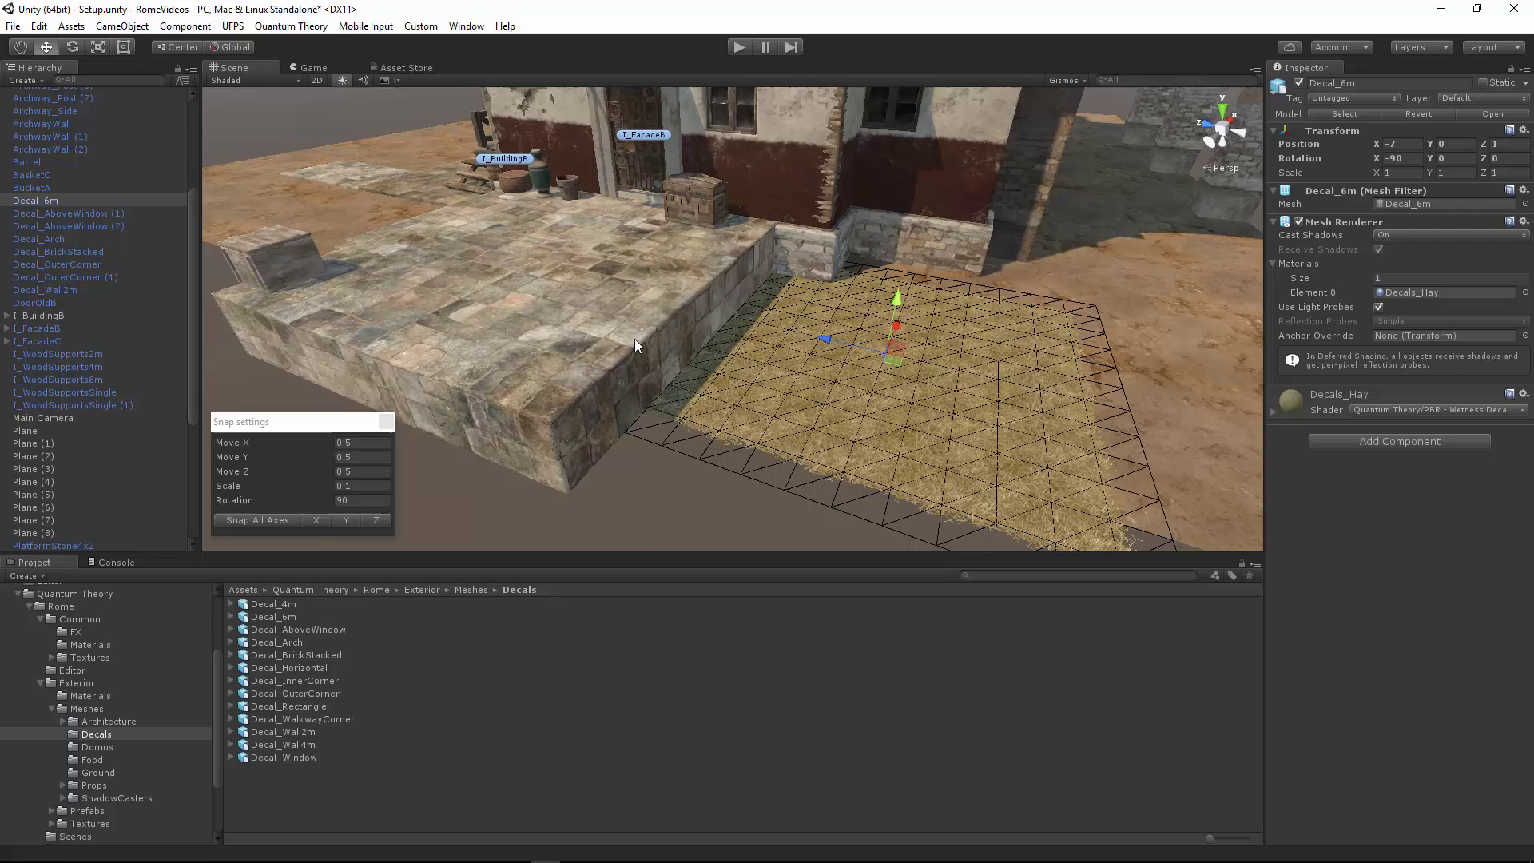
Step: Move the hay decal onto the top of the stone platform, at position X -8, Y 1, Z 6.5
{"action": "left_click_drag", "start_coordinate": [898, 338], "coordinate": [487, 368]}
{"action": "scroll", "coordinate": [987, 191], "scroll_direction": "up", "scroll_amount": 8}
{"action": "scroll", "coordinate": [541, 368], "scroll_direction": "down", "scroll_amount": 10}
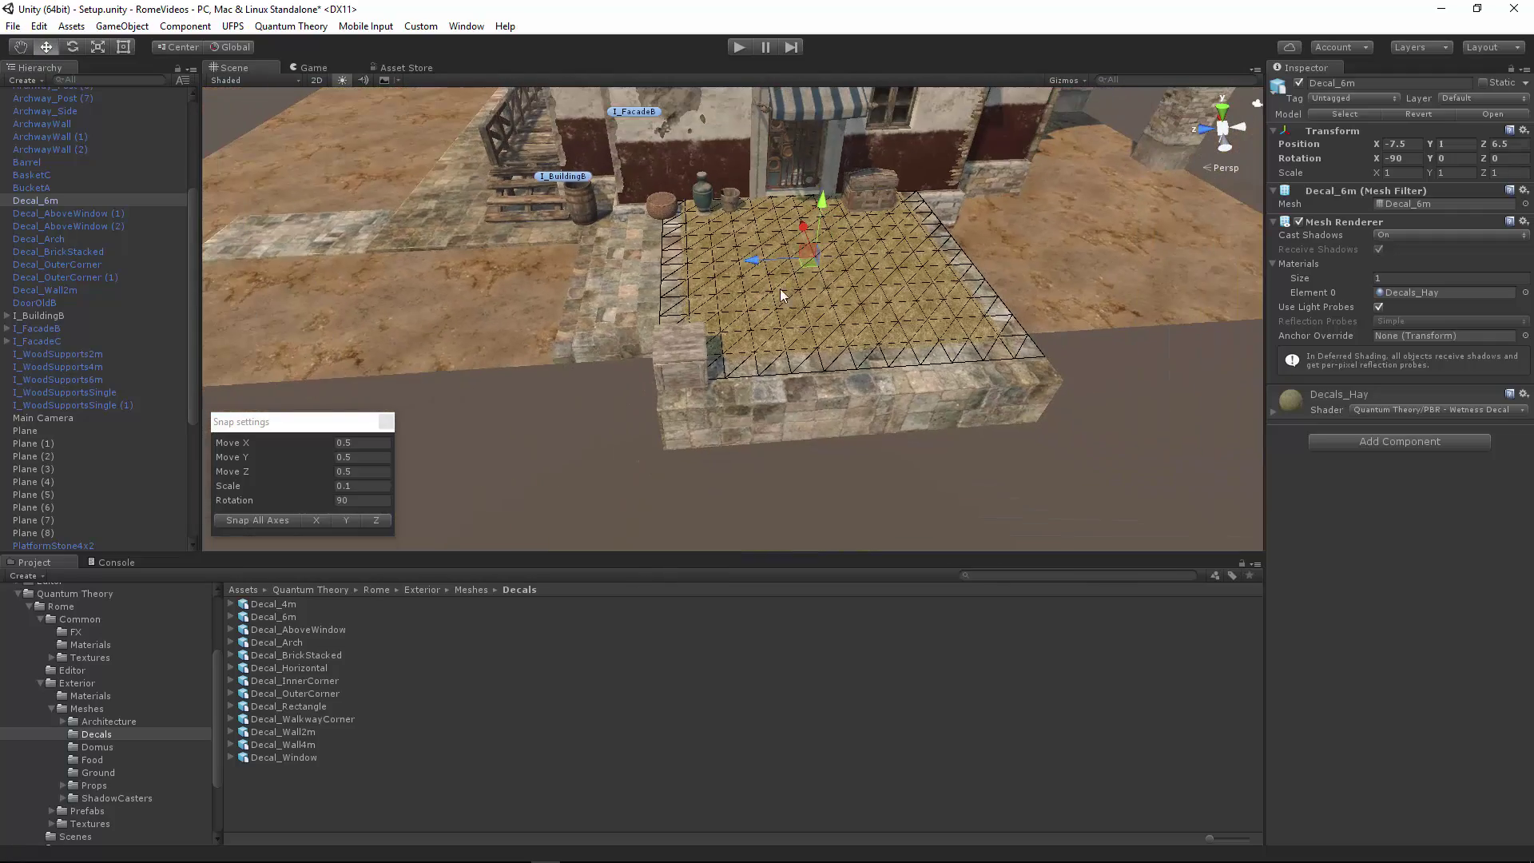
{"action": "left_click_drag", "start_coordinate": [800, 277], "coordinate": [863, 251], "text": "ctrl"}
{"action": "scroll", "coordinate": [732, 308], "scroll_direction": "up", "scroll_amount": 3}
{"action": "scroll", "coordinate": [789, 281], "scroll_direction": "up", "scroll_amount": 4}
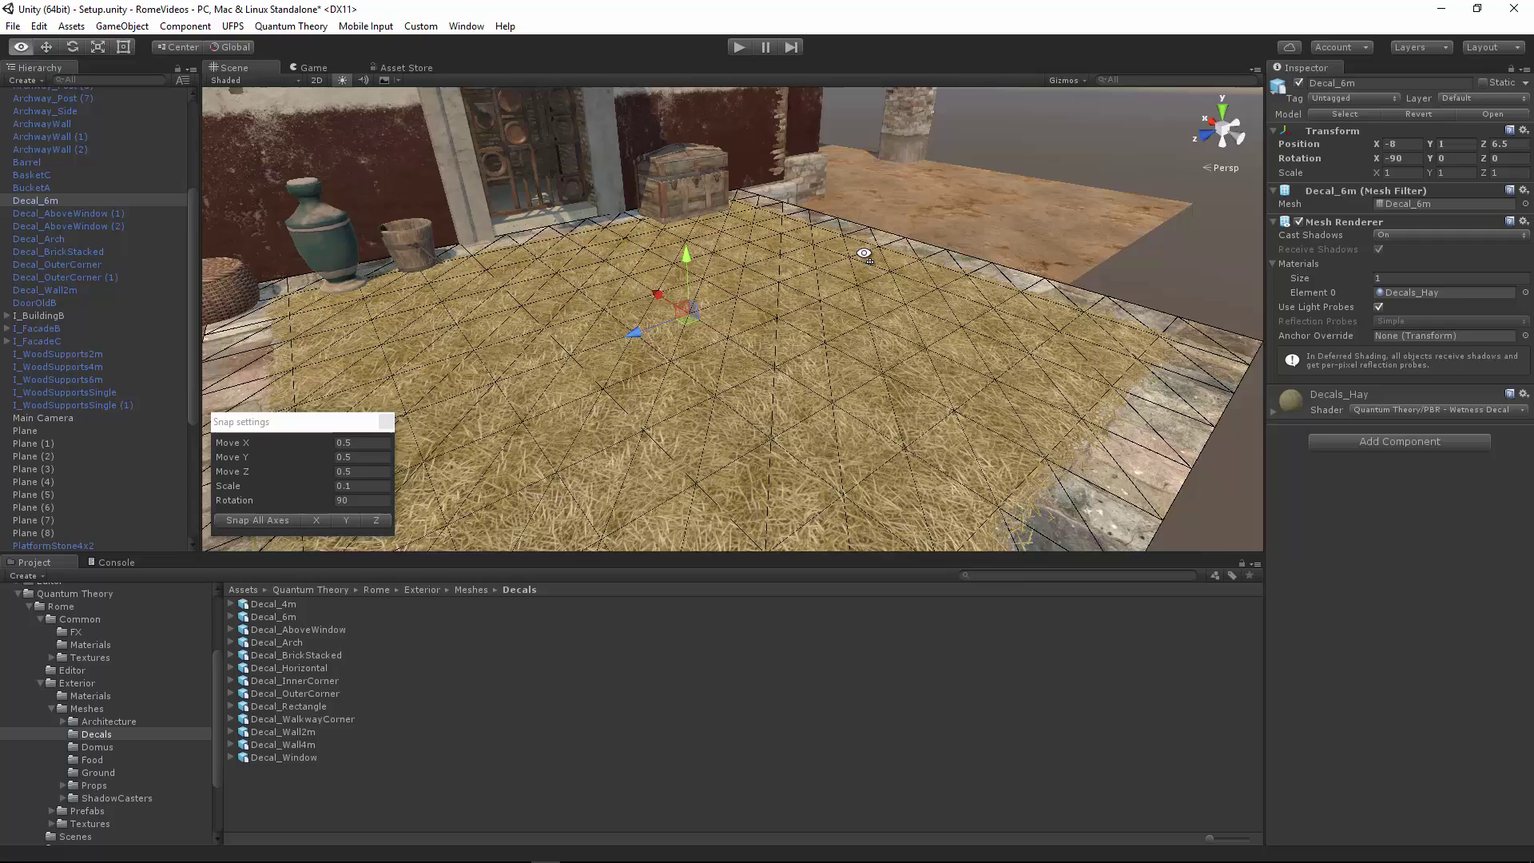
Step: Examine the hay decal's renderer settings, the available Quantum Theory shaders, and the decal's edges on the platform
{"action": "left_click", "coordinate": [1378, 306]}
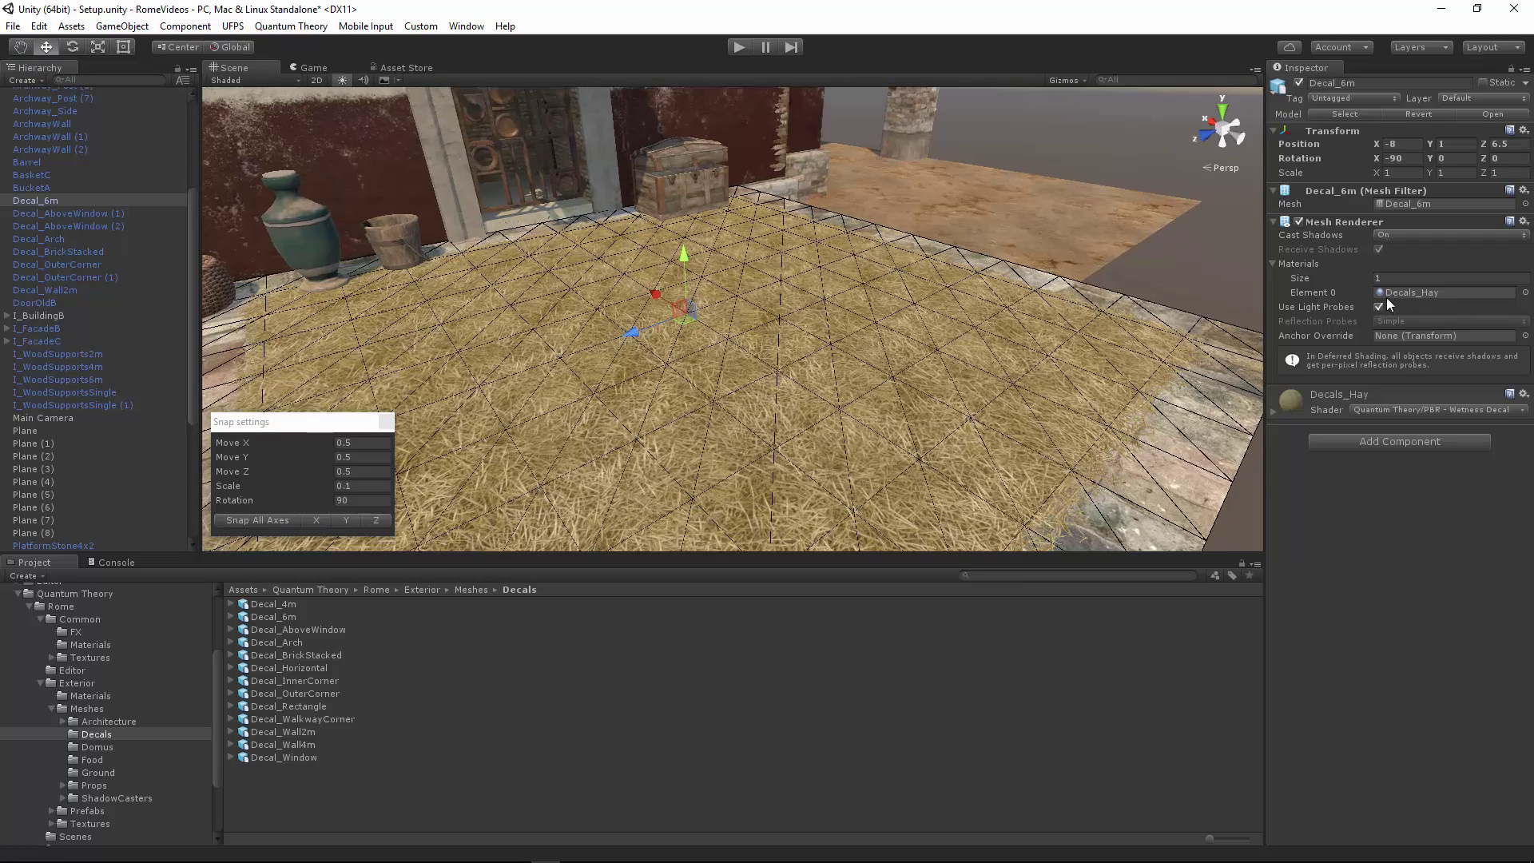
{"action": "left_click_drag", "start_coordinate": [946, 385], "coordinate": [978, 387], "text": "alt"}
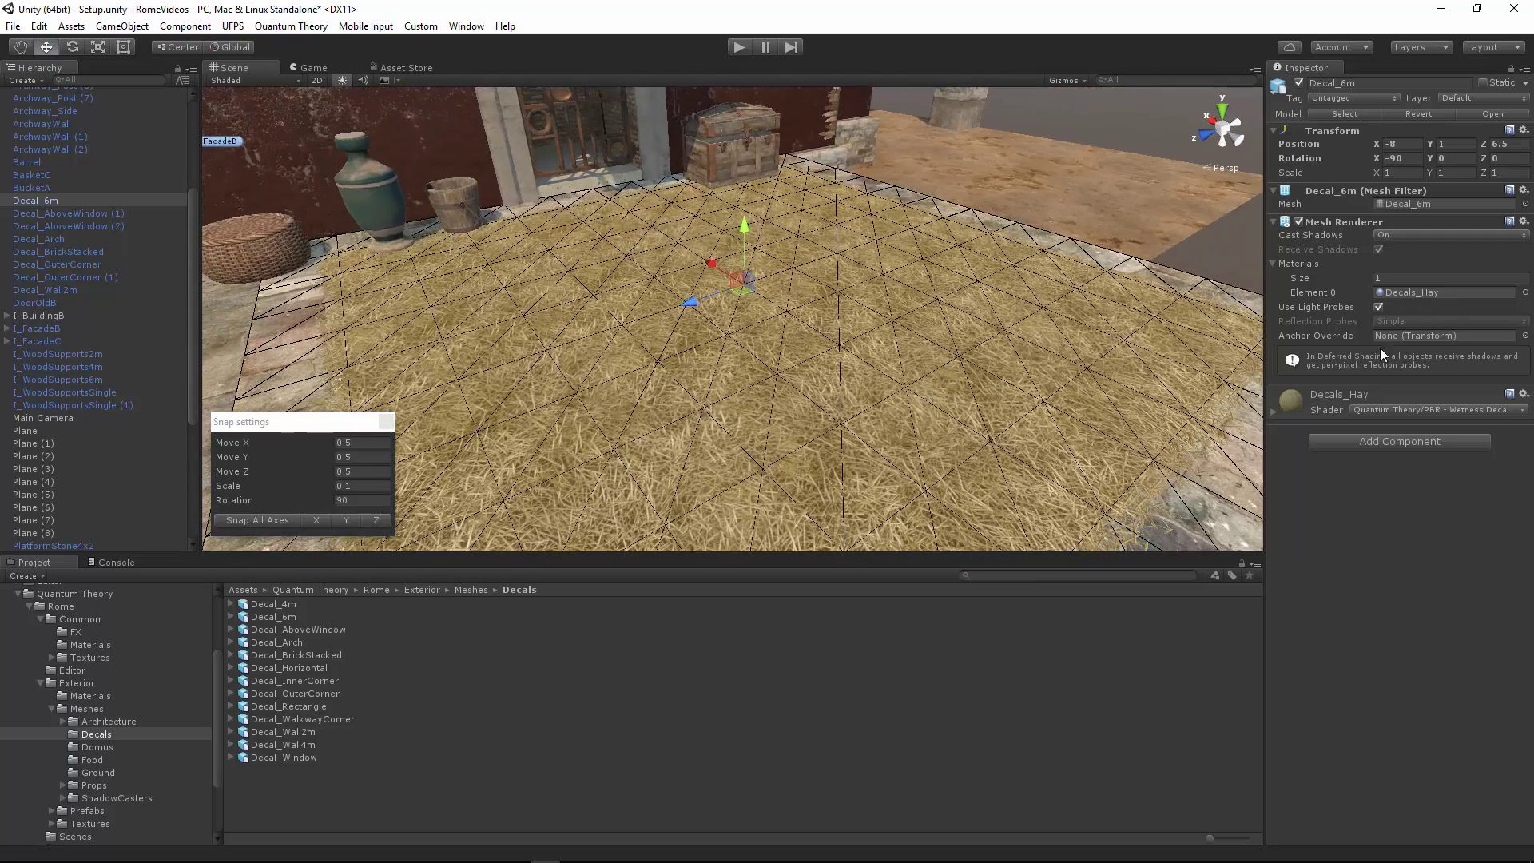
{"action": "left_click", "coordinate": [1410, 410]}
{"action": "mouse_move", "coordinate": [1410, 568]}
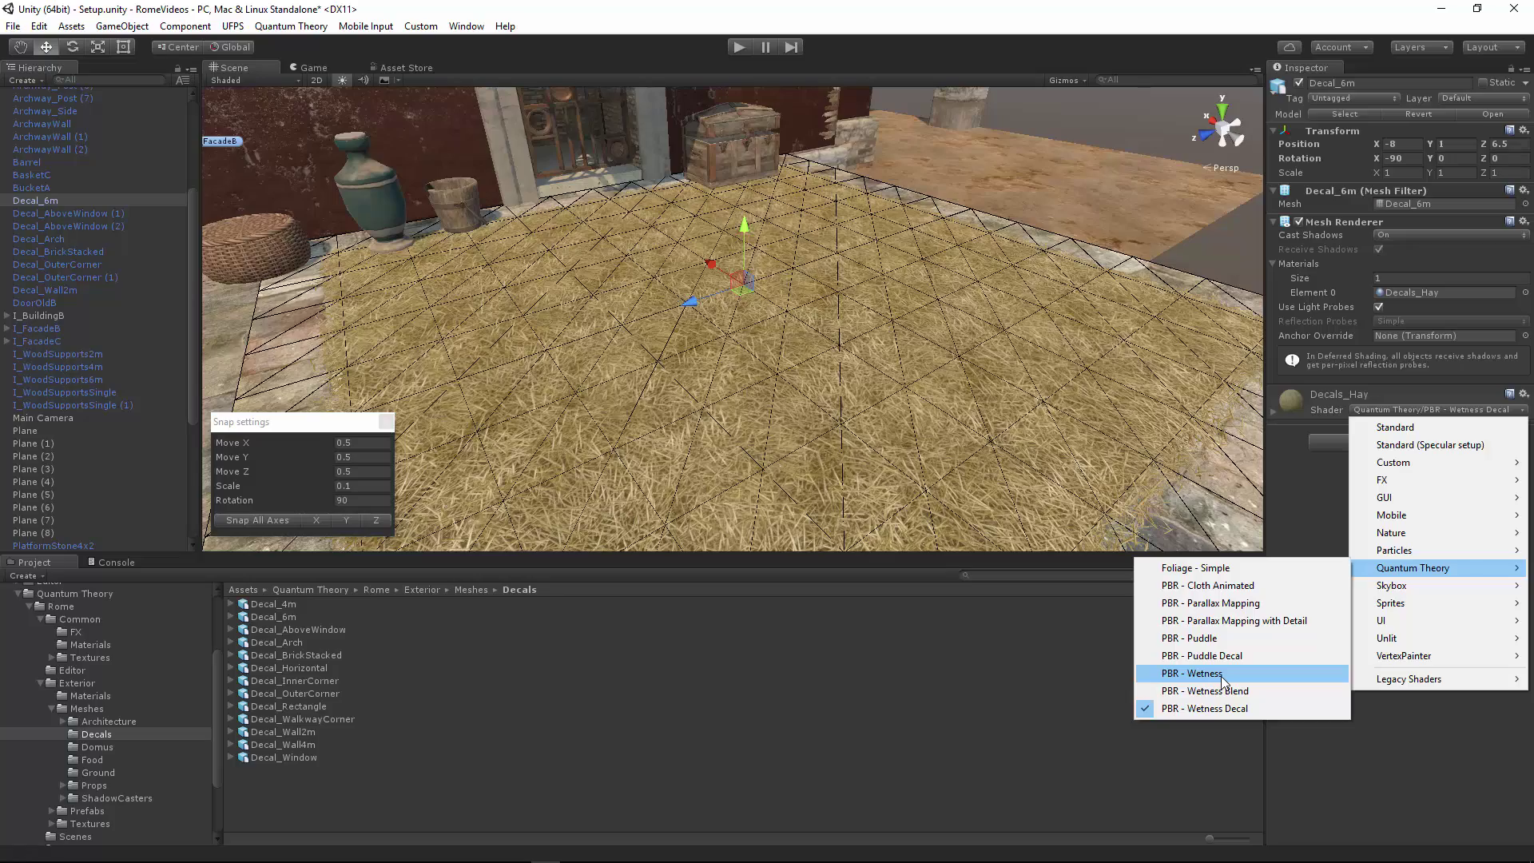
{"action": "left_click", "coordinate": [1366, 759]}
{"action": "right_click_drag", "start_coordinate": [896, 358], "coordinate": [875, 422]}
{"action": "left_click_drag", "start_coordinate": [874, 421], "coordinate": [1021, 386], "text": "alt"}
{"action": "scroll", "coordinate": [846, 396], "scroll_direction": "up", "scroll_amount": 5}
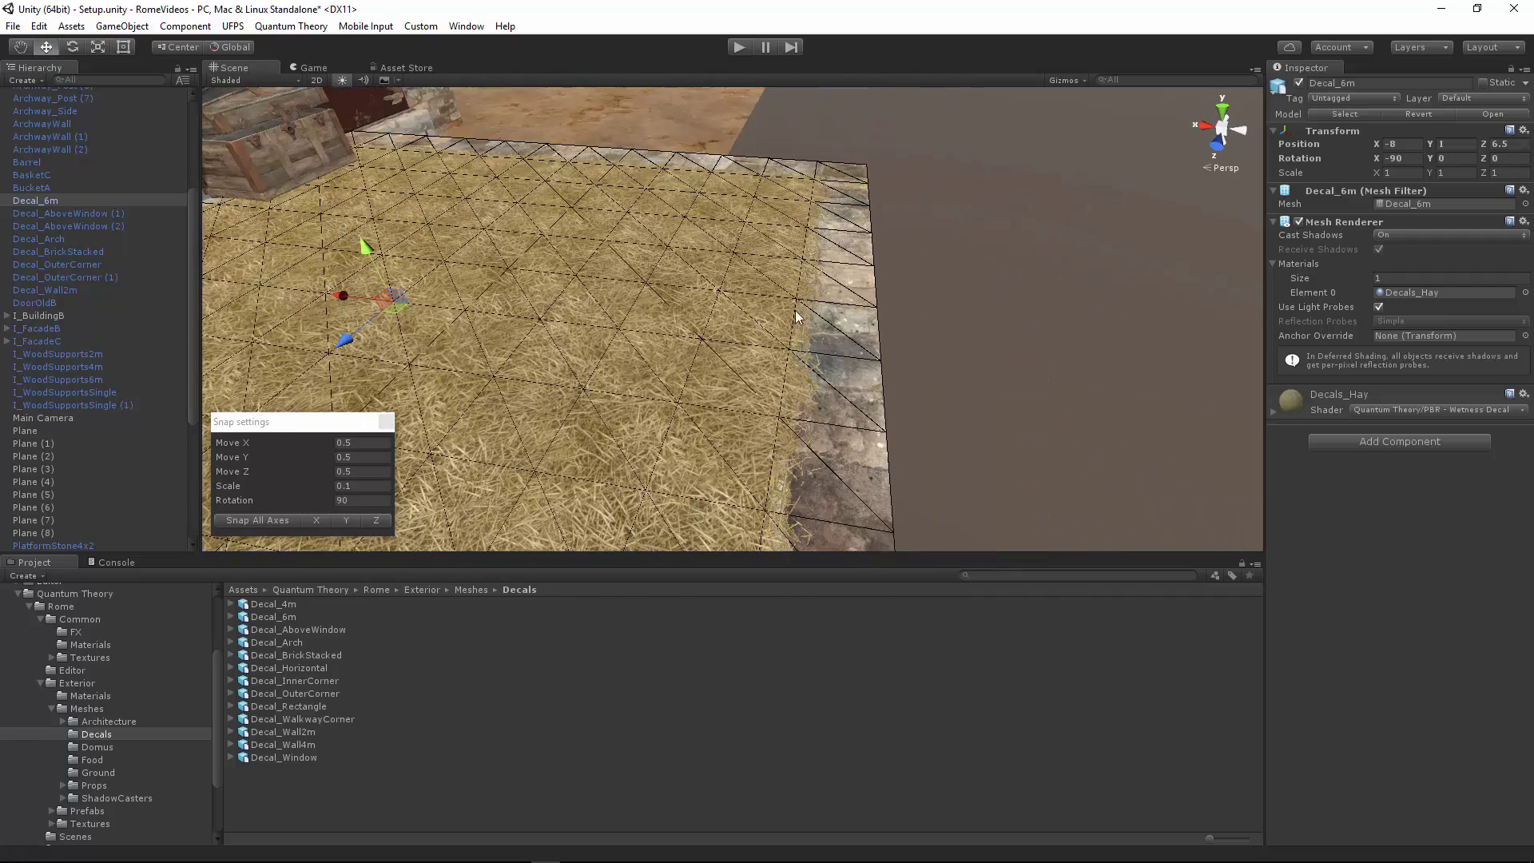
{"action": "left_click_drag", "start_coordinate": [847, 324], "coordinate": [728, 313], "text": "alt"}
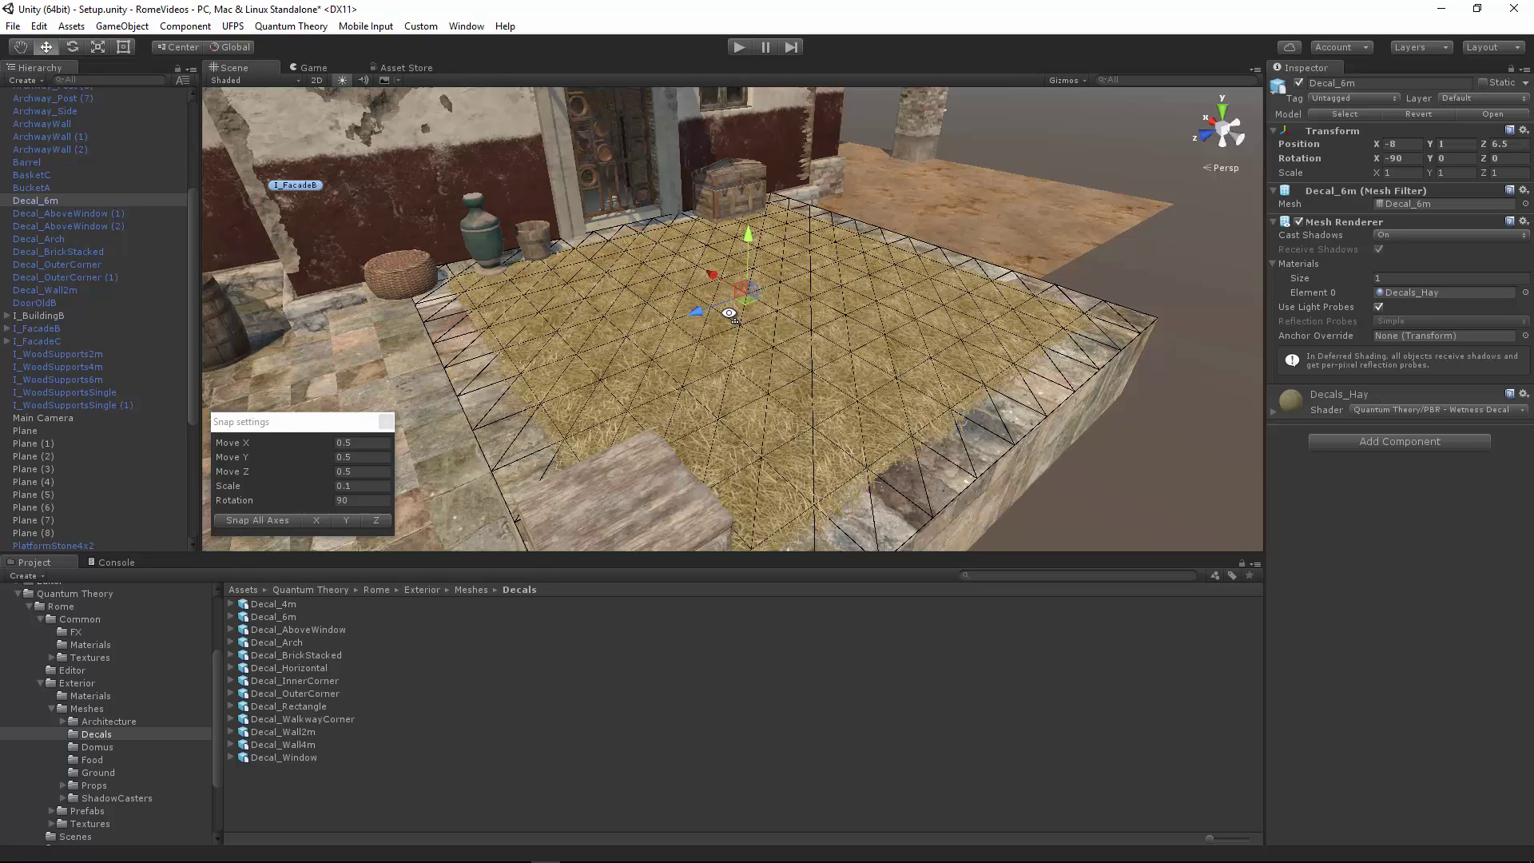
Step: Open Vertex Painter Pro for the hay decal and position its window clear of the decal
{"action": "left_click", "coordinate": [466, 25]}
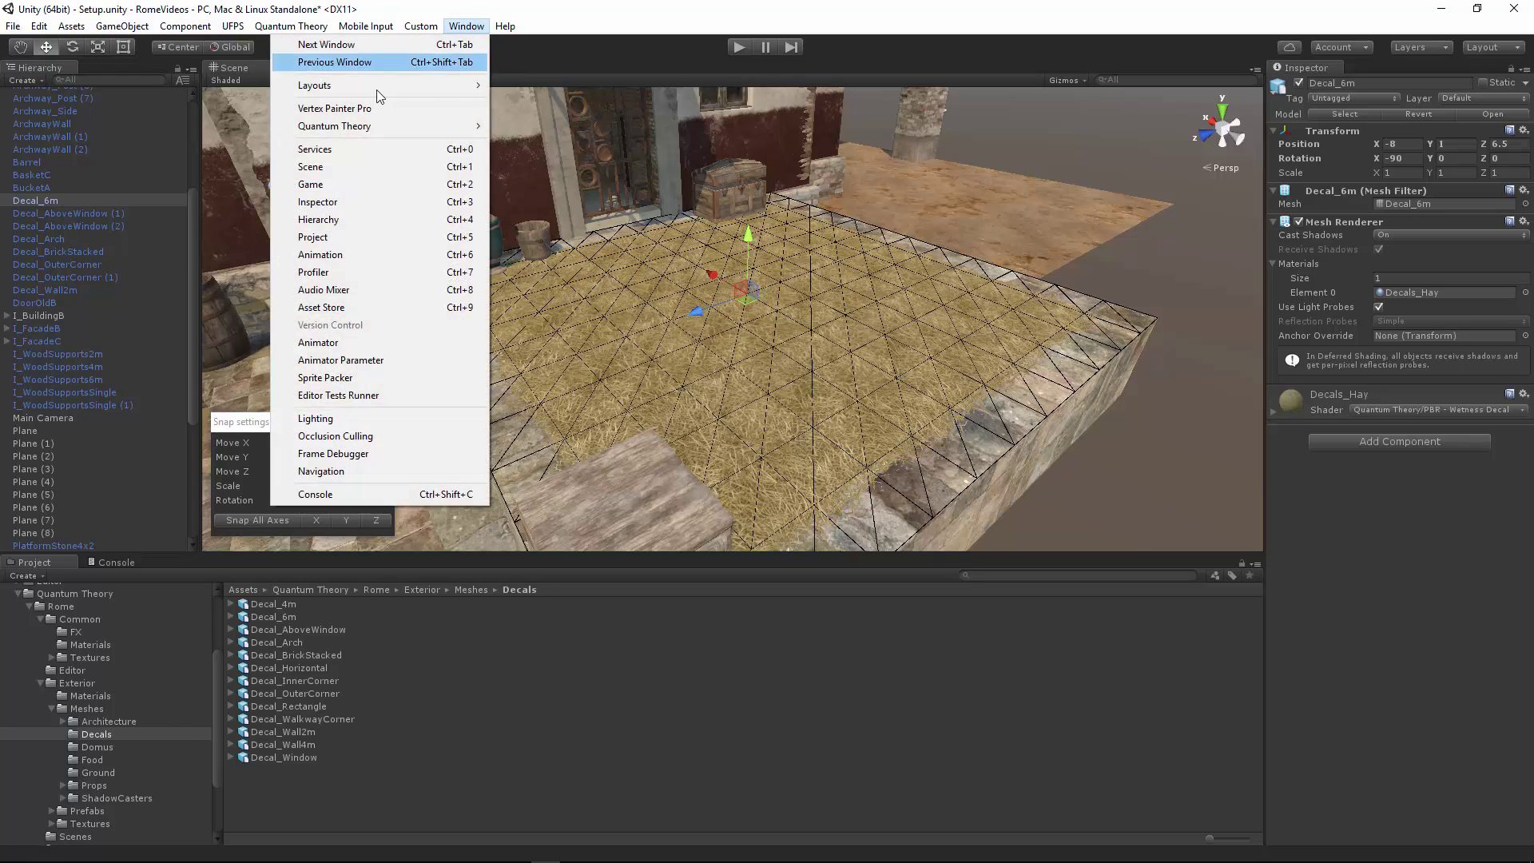
{"action": "left_click", "coordinate": [363, 109]}
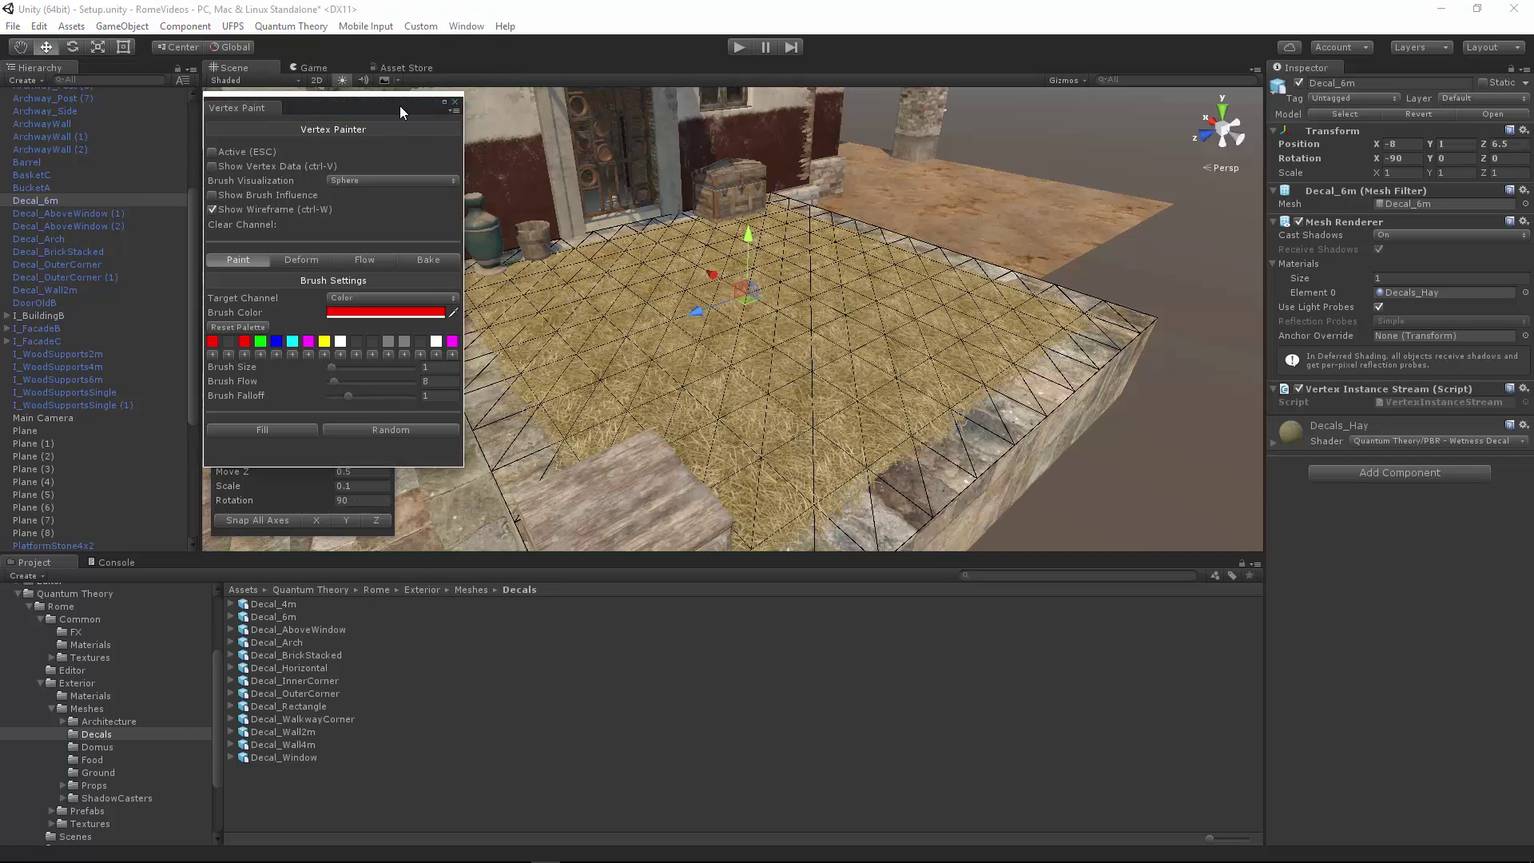
{"action": "mouse_move", "coordinate": [399, 112]}
{"action": "left_mouse_down"}
{"action": "mouse_move", "coordinate": [430, 100]}
{"action": "mouse_move", "coordinate": [407, 105]}
{"action": "left_mouse_up"}
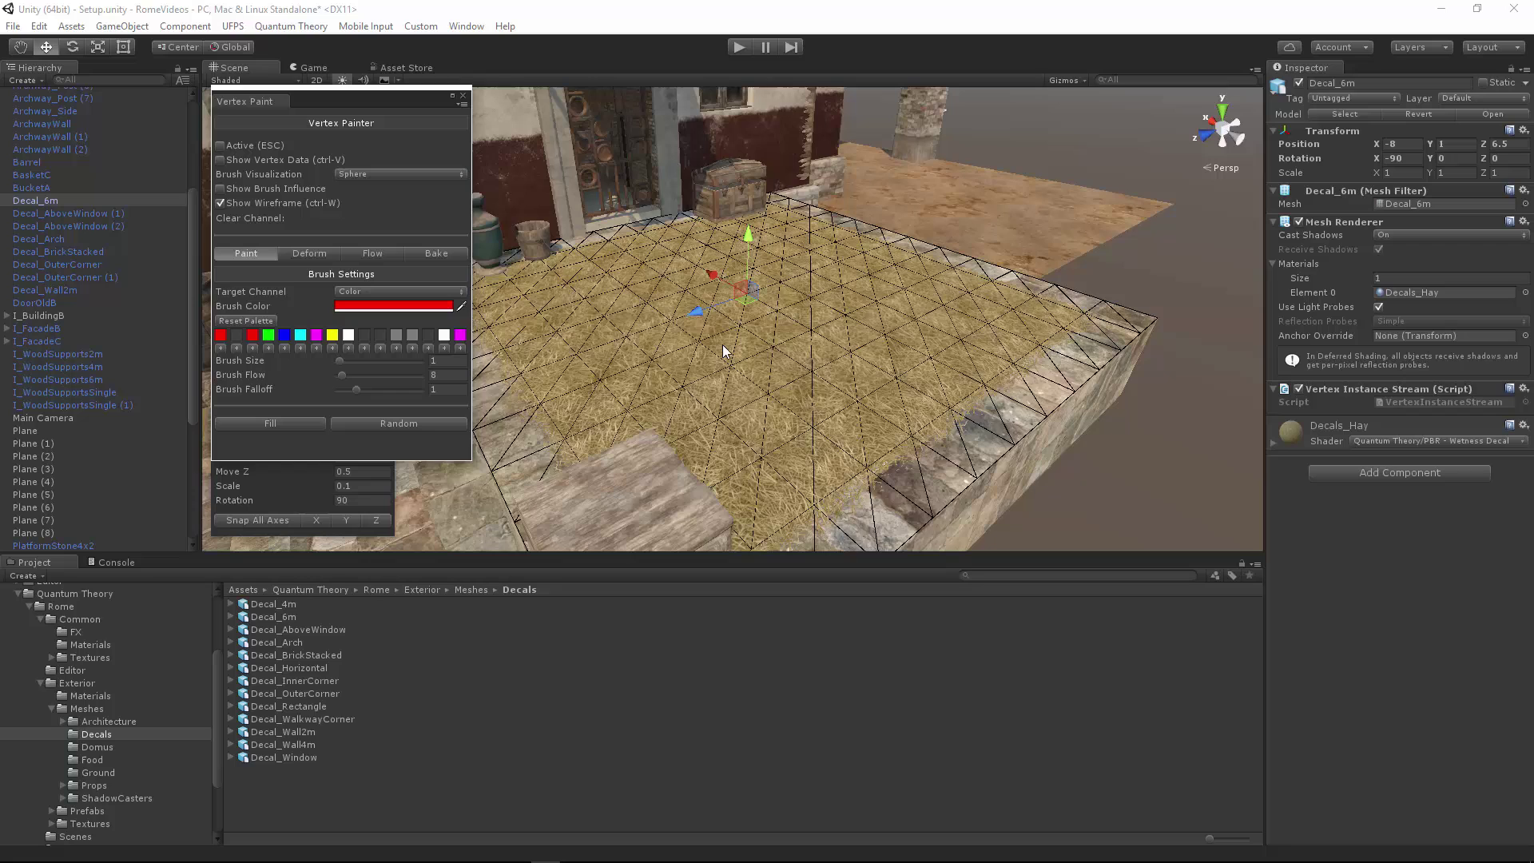
{"action": "scroll", "coordinate": [722, 344], "scroll_direction": "up", "scroll_amount": 3}
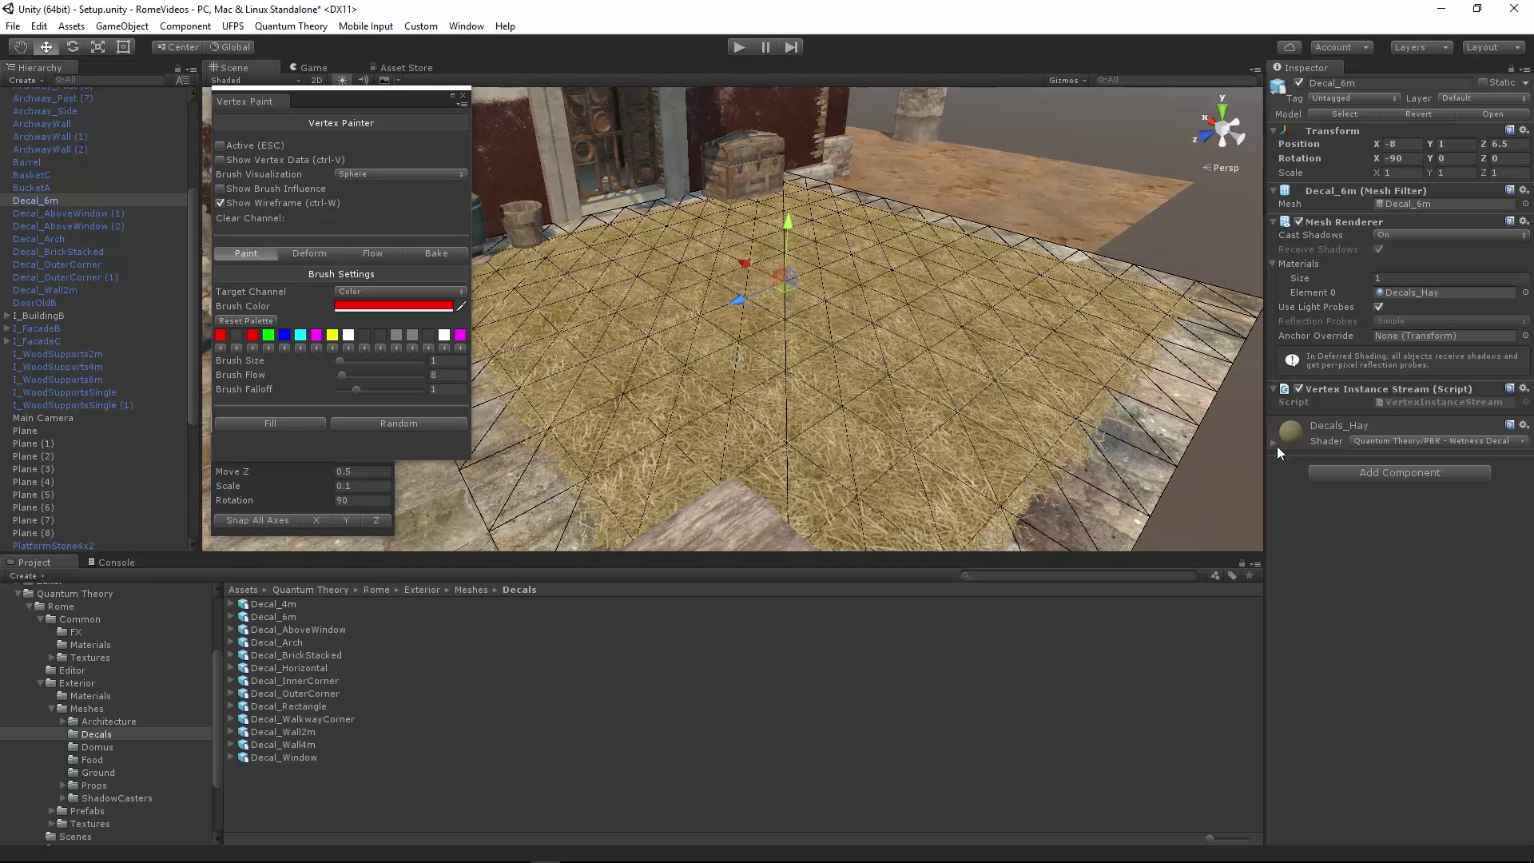
Step: Check that the Decals_Hay material uses the Quantum Theory PBR - Wetness Decal shader
{"action": "left_click", "coordinate": [1474, 445]}
{"action": "mouse_move", "coordinate": [1417, 601]}
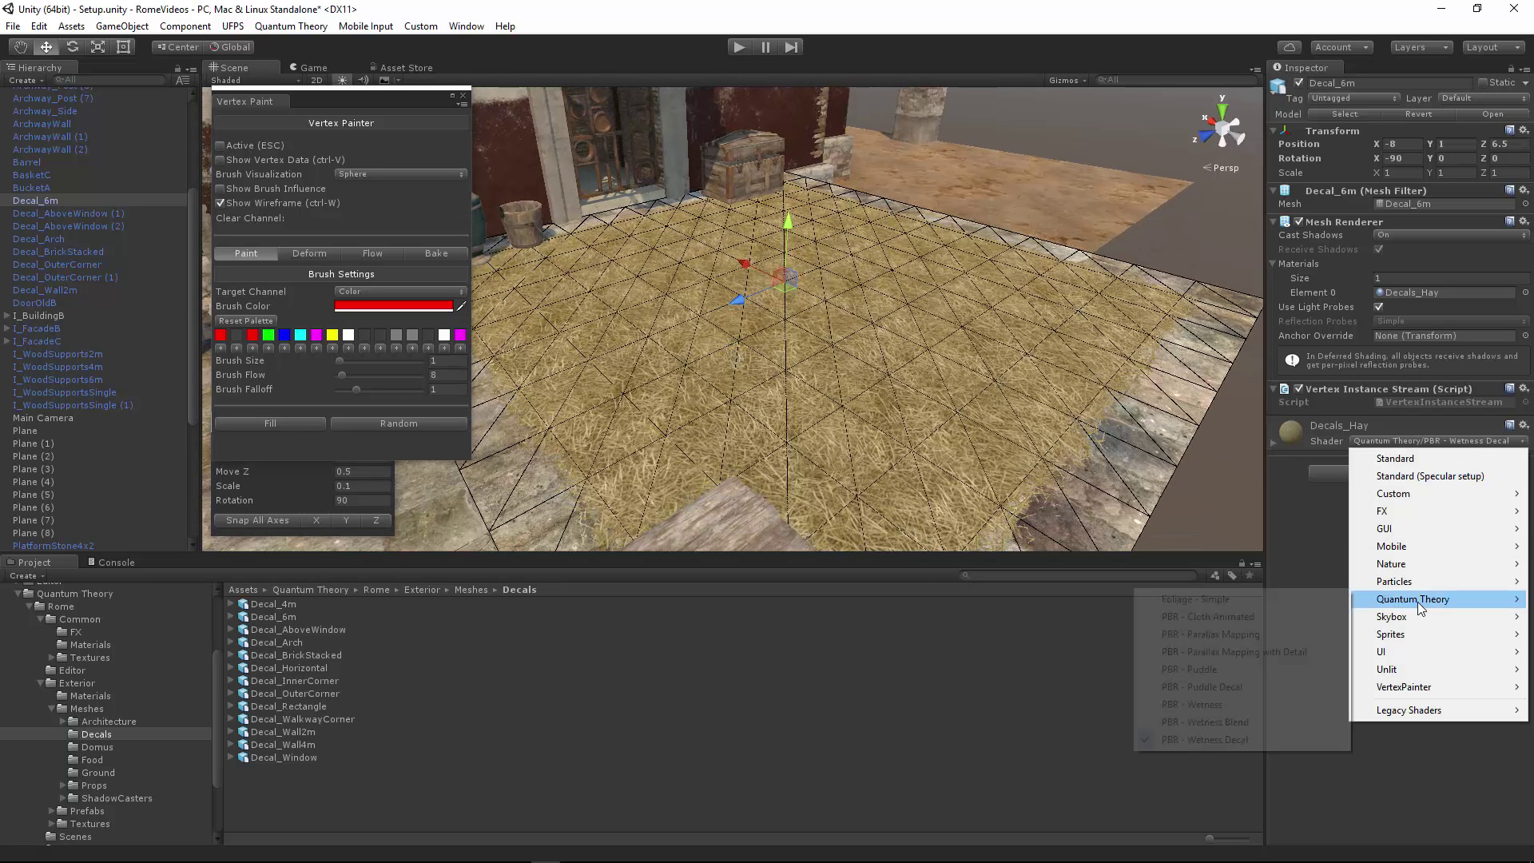
{"action": "left_click", "coordinate": [1223, 739]}
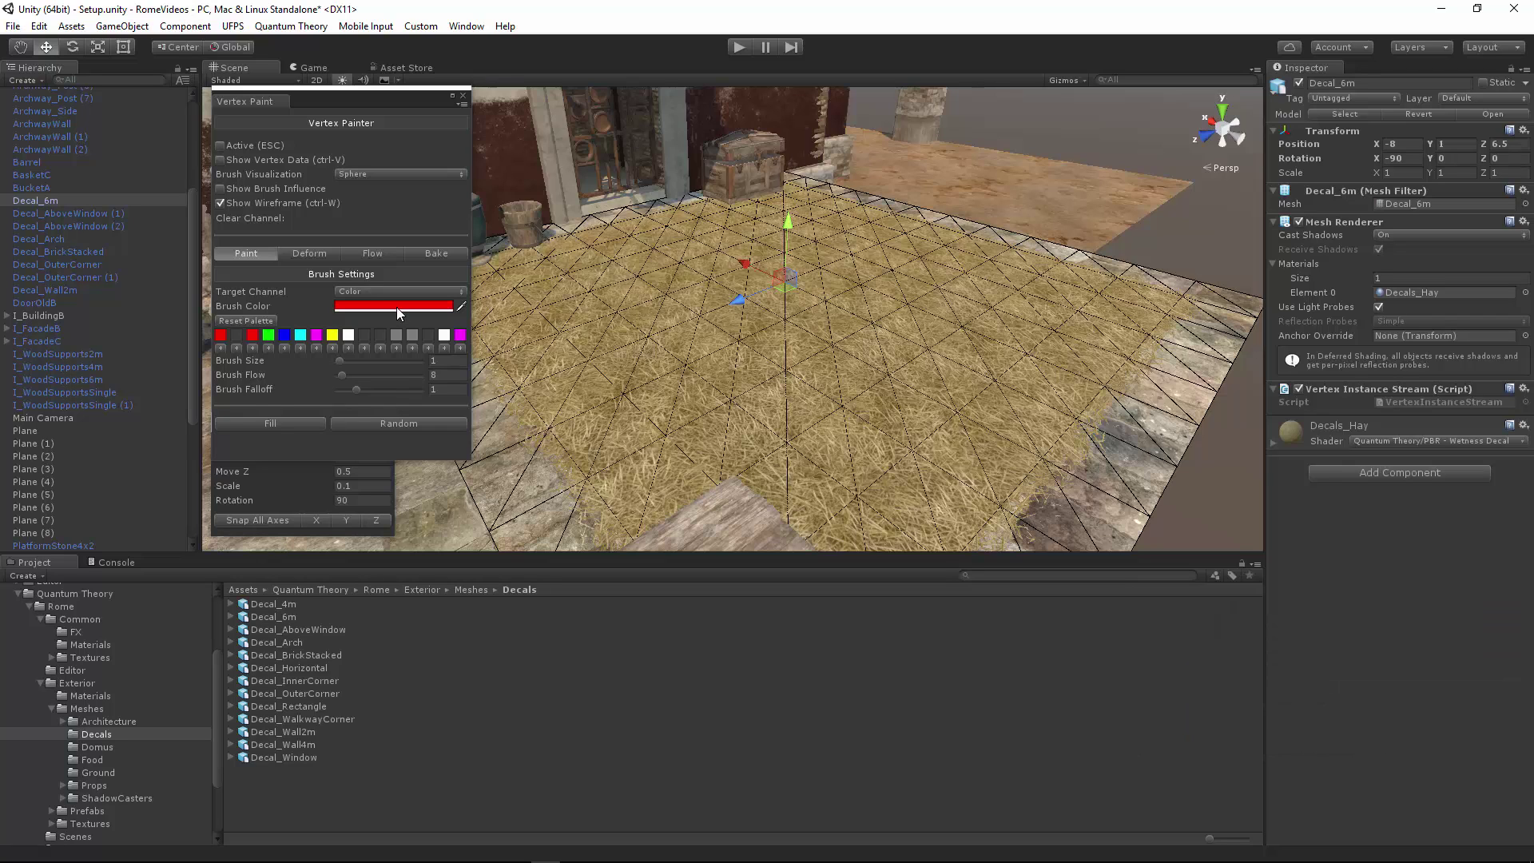
Step: Set the vertex paint target channel to Value R with a brush value of 256
{"action": "left_click", "coordinate": [369, 290]}
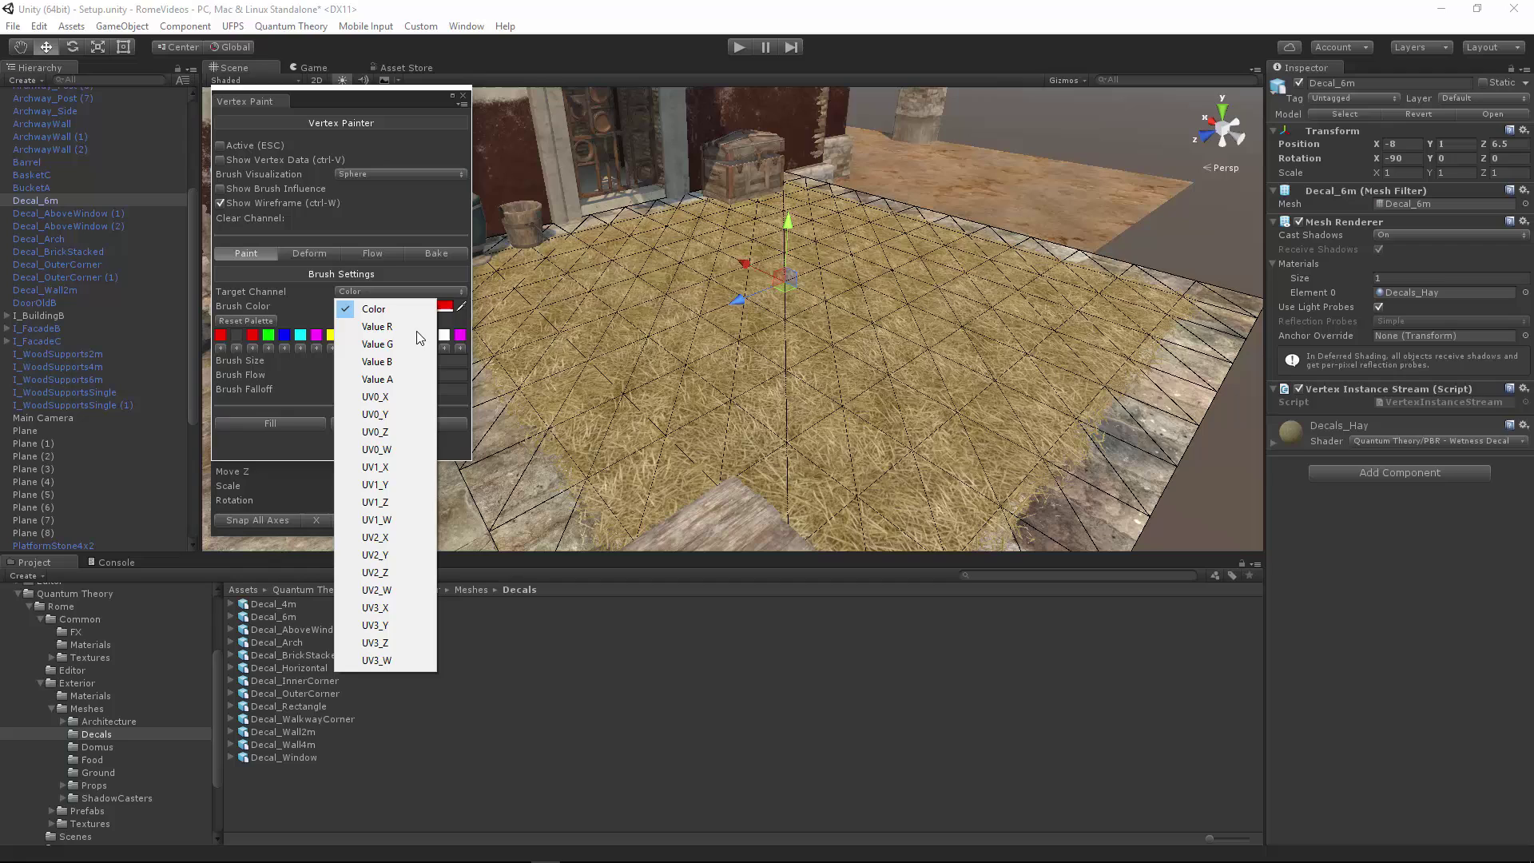
{"action": "left_click", "coordinate": [376, 326]}
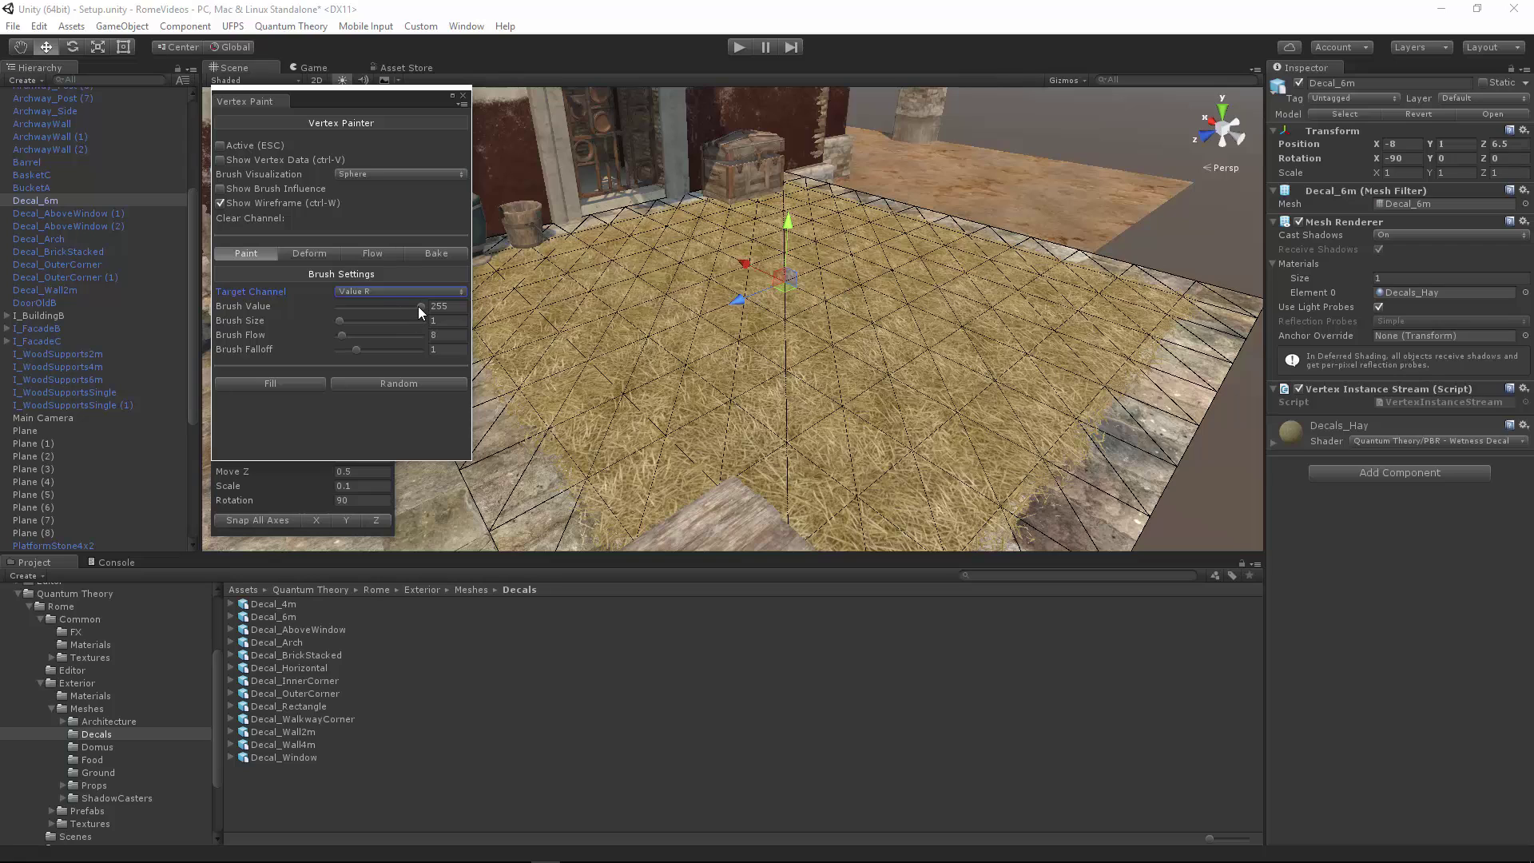
{"action": "left_click_drag", "start_coordinate": [420, 305], "coordinate": [440, 309]}
{"action": "left_click_drag", "start_coordinate": [339, 311], "coordinate": [436, 312]}
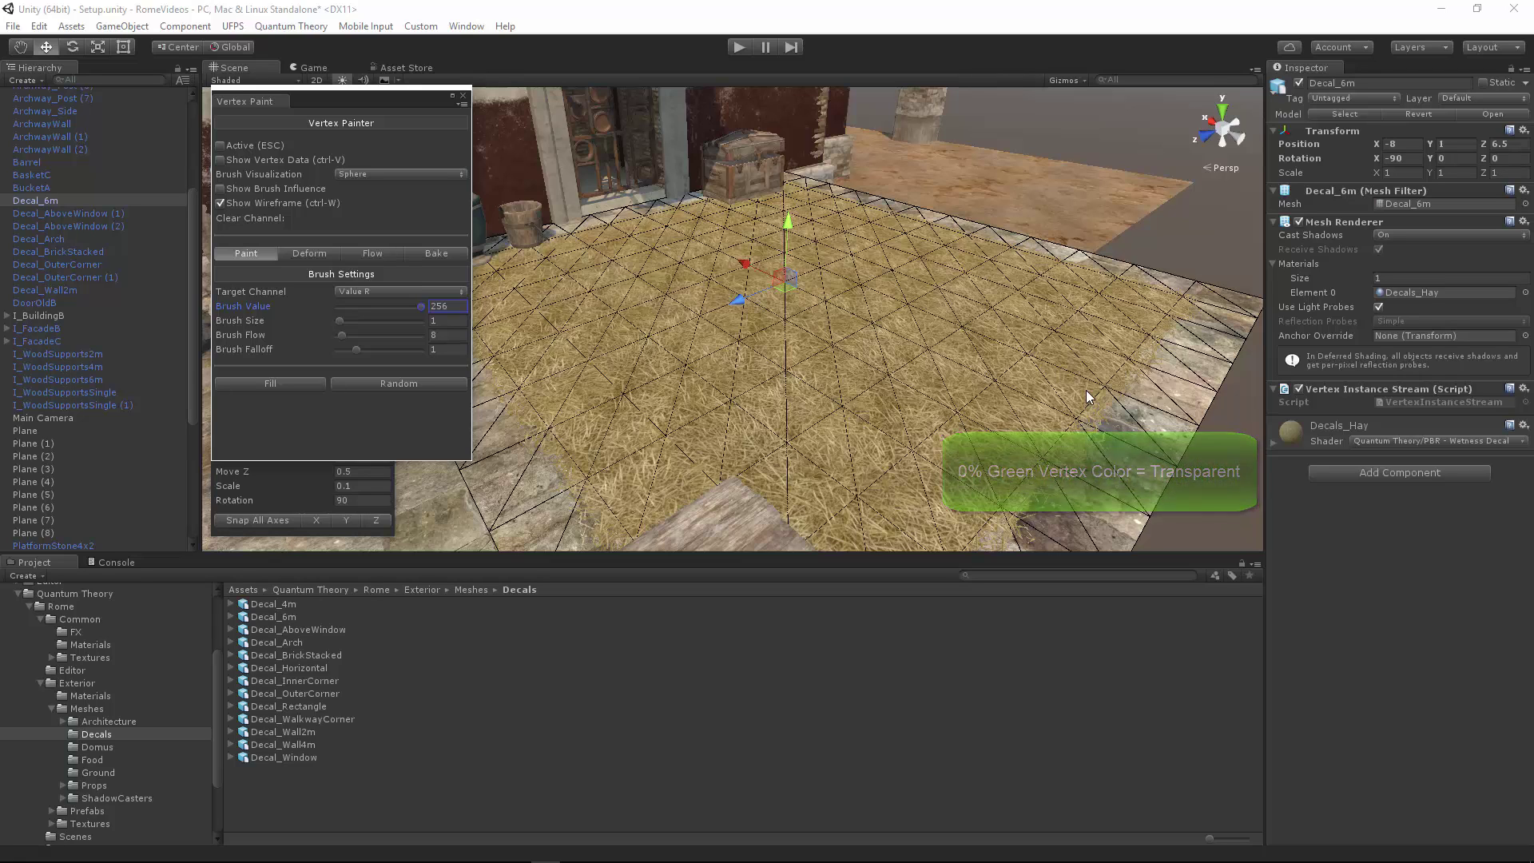
Step: Review the Quantum Theory shader variants offered for the hay material, including the puddle and wetness types
{"action": "left_click", "coordinate": [1474, 442]}
{"action": "mouse_move", "coordinate": [1407, 598]}
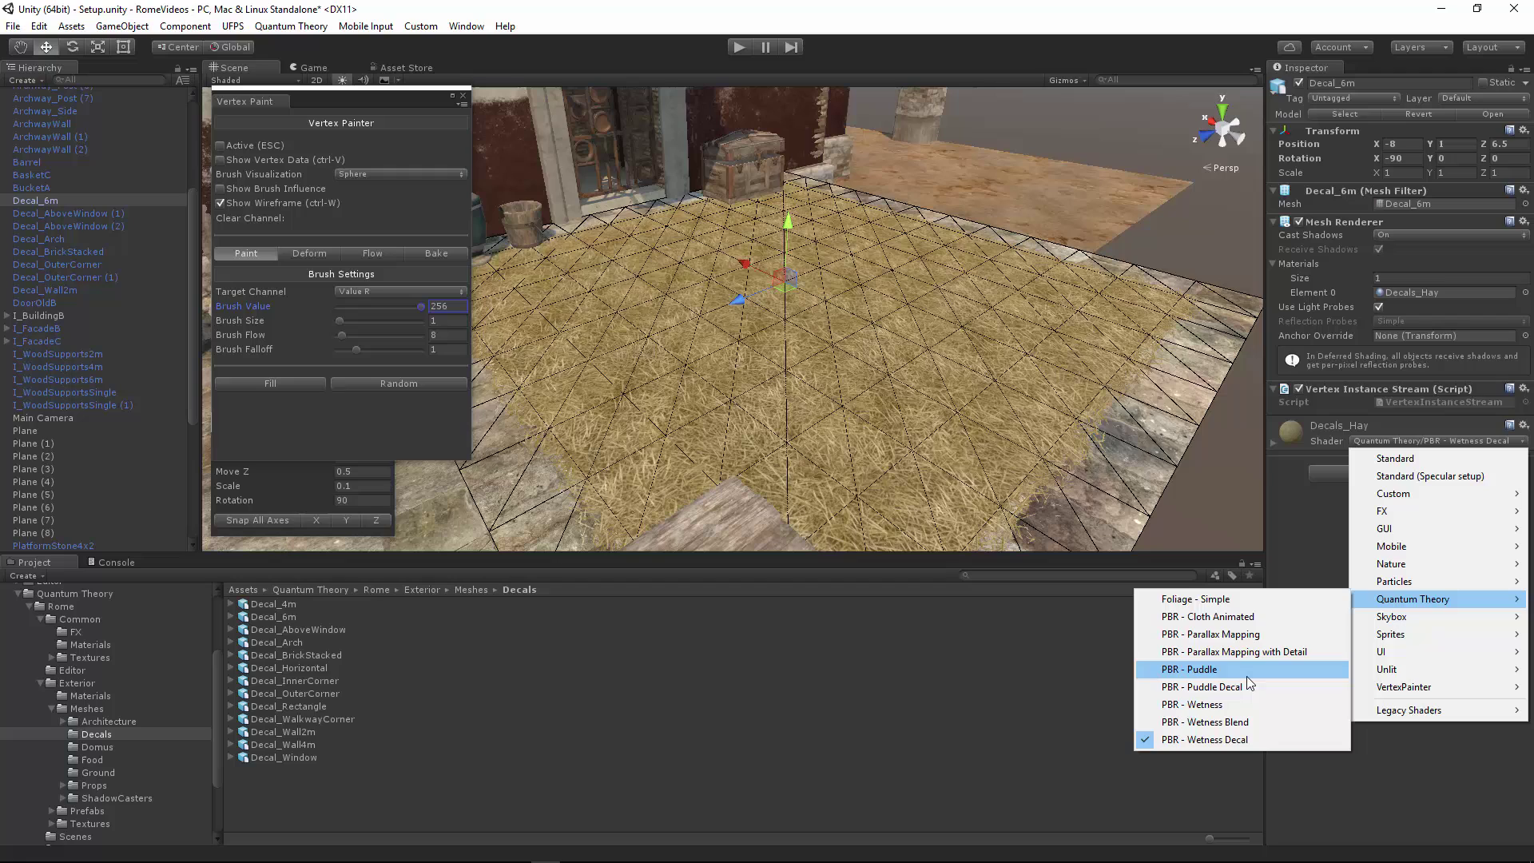
{"action": "left_click", "coordinate": [1300, 539]}
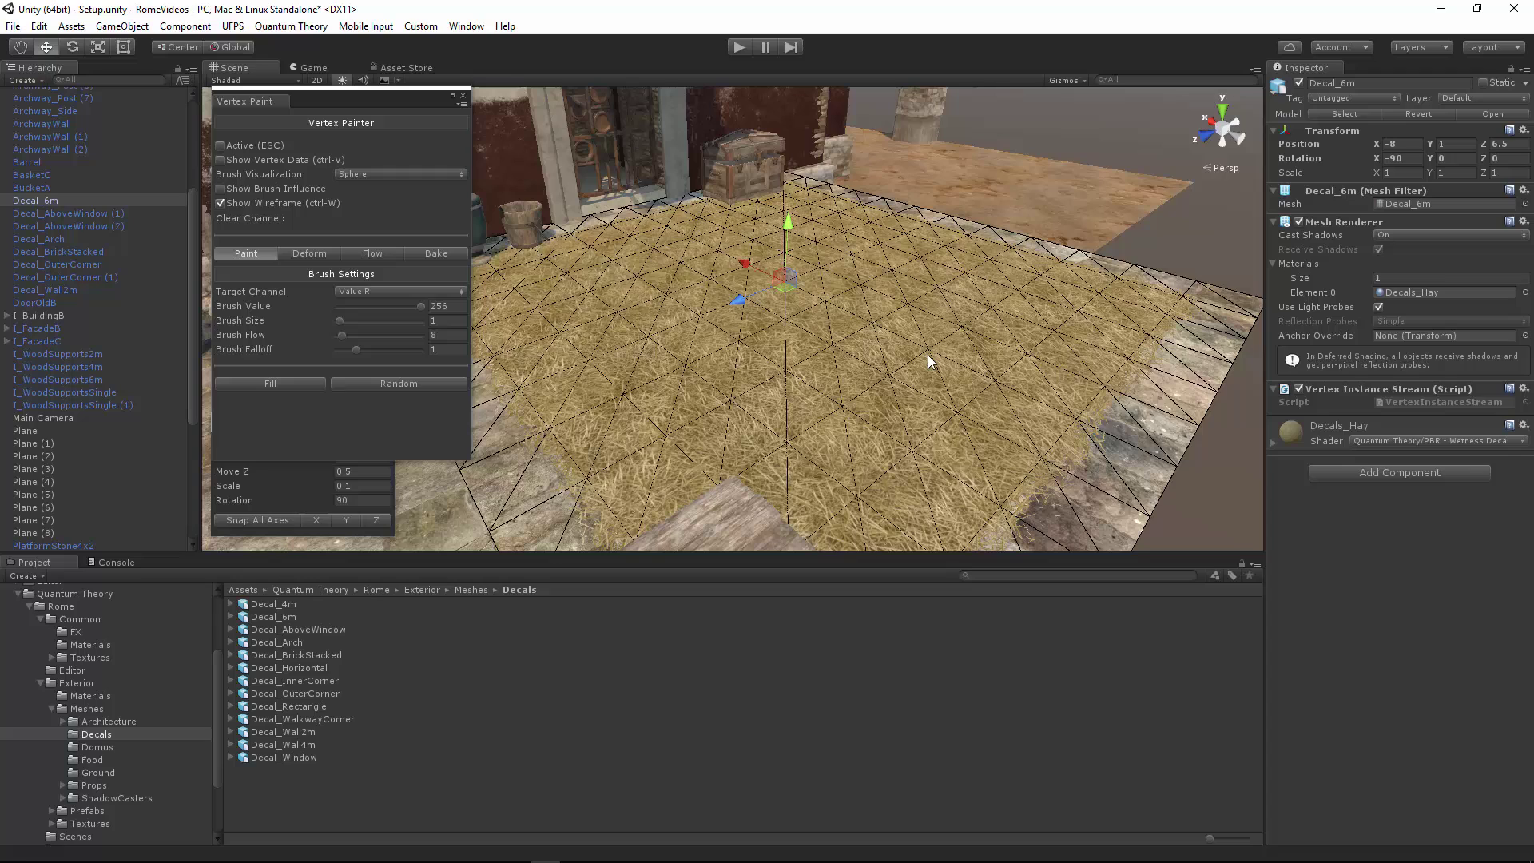
Step: Set the vertex paint target channel to Value G with a brush value of 0
{"action": "left_click", "coordinate": [384, 291]}
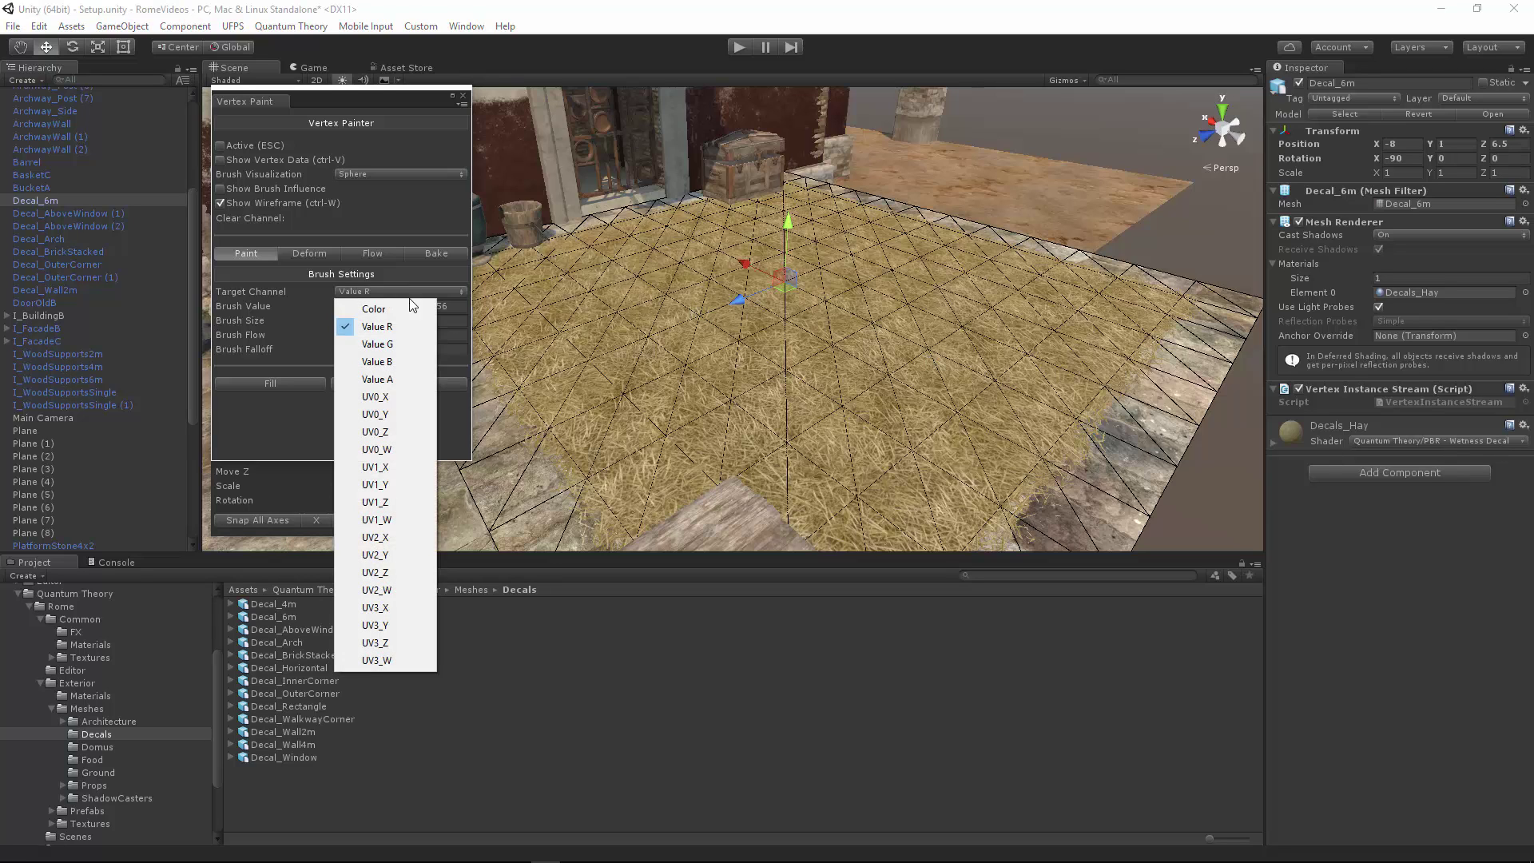
{"action": "left_click", "coordinate": [398, 345]}
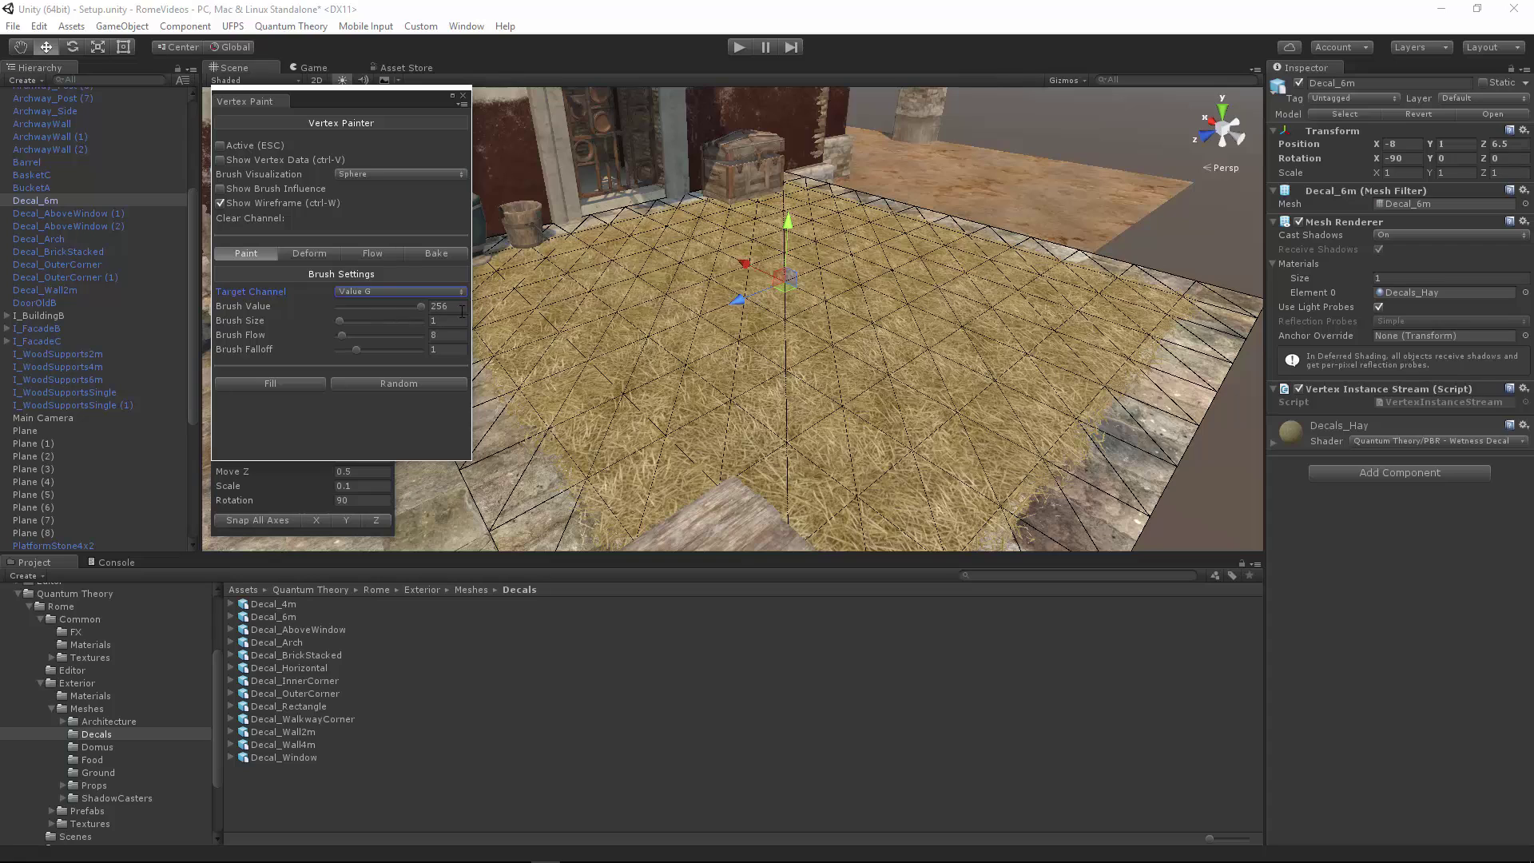
{"action": "left_click_drag", "start_coordinate": [420, 309], "coordinate": [352, 305]}
Step: Set the brush size to 0.5 and the brush flow to 31, and activate vertex painting
{"action": "middle_click_drag", "start_coordinate": [697, 275], "coordinate": [677, 324]}
{"action": "scroll", "coordinate": [671, 327], "scroll_direction": "up", "scroll_amount": 3}
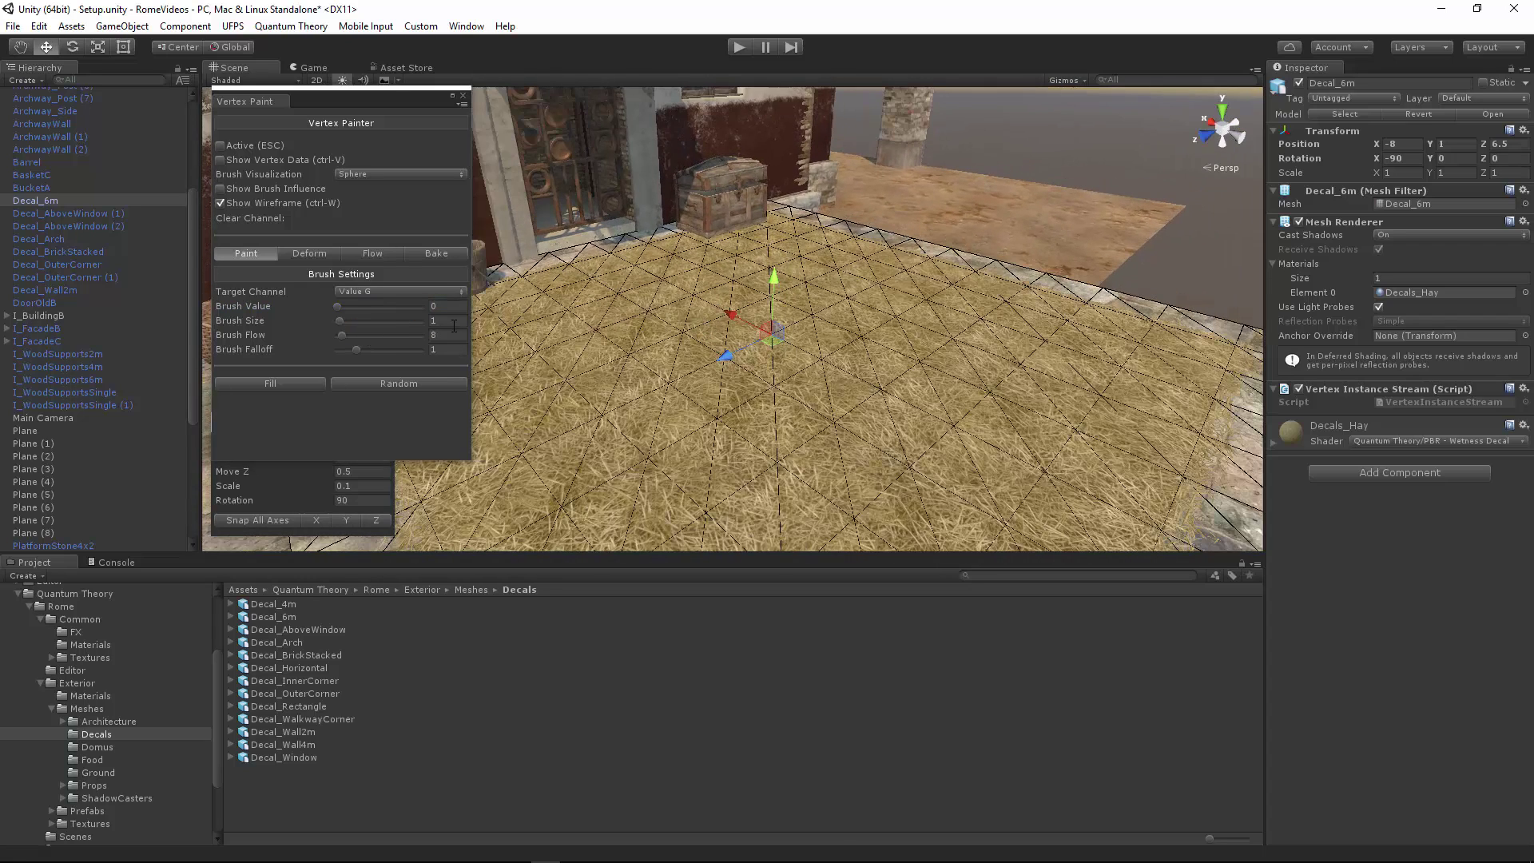
{"action": "left_click", "coordinate": [406, 320]}
{"action": "type", "text": ".5"}
{"action": "left_click", "coordinate": [347, 336]}
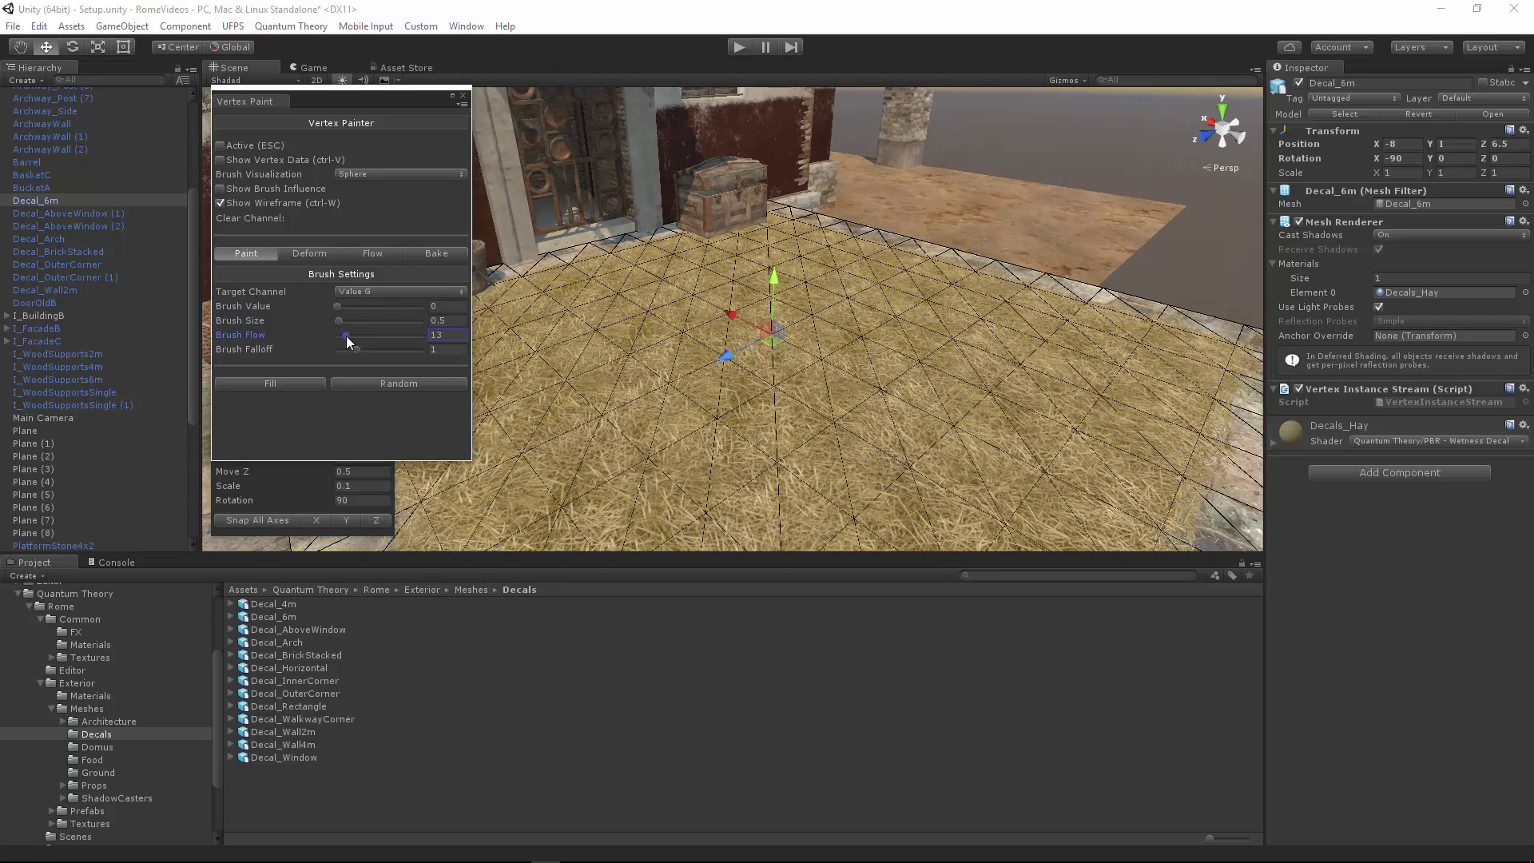
{"action": "left_click", "coordinate": [220, 144]}
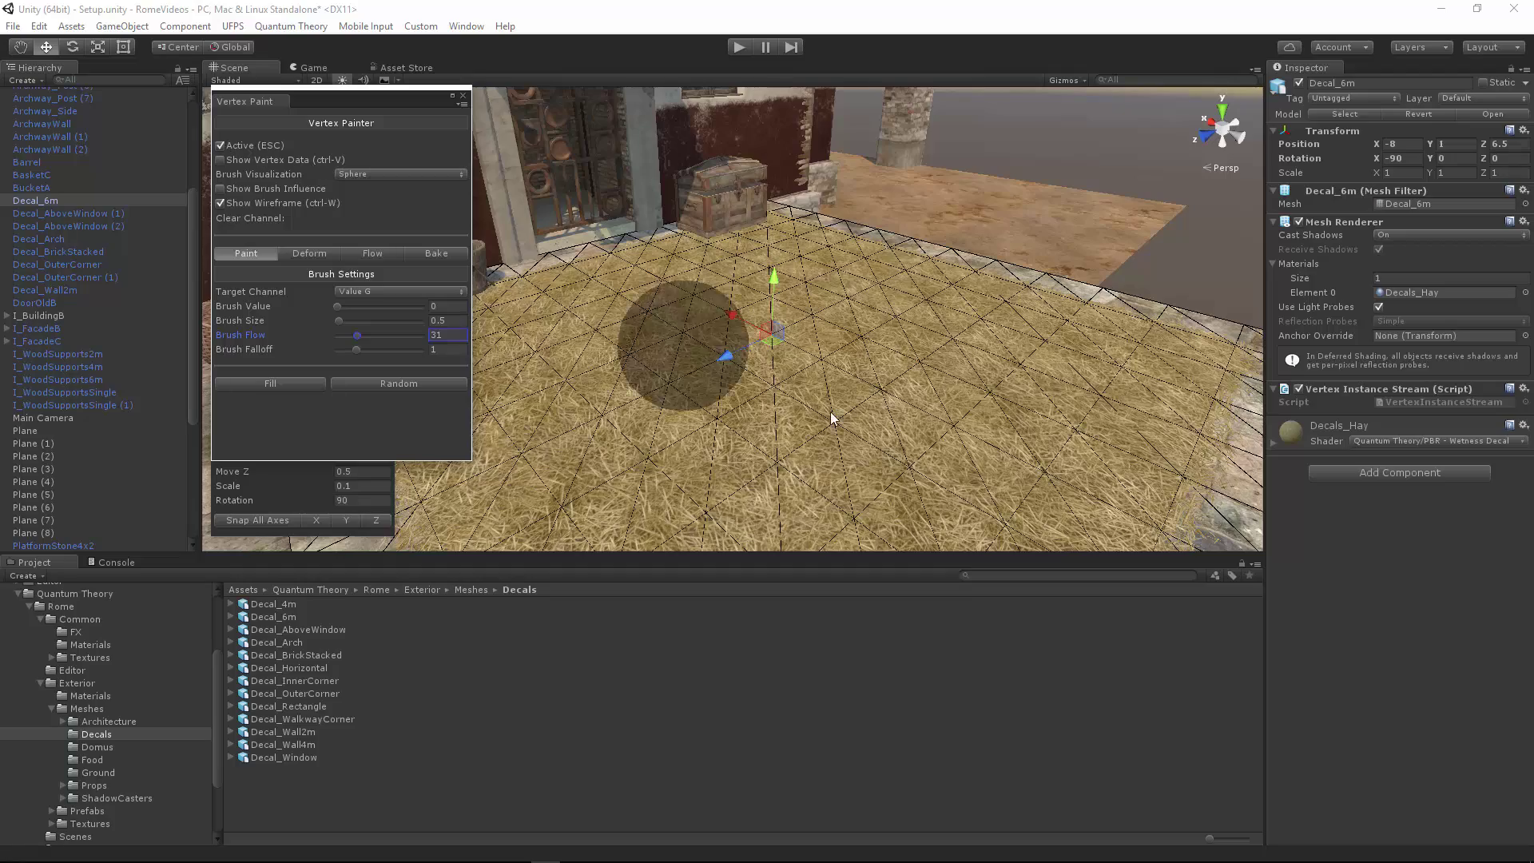
Step: Paint the green channel over the middle and edges of the hay decal to expose irregular stone patches, and deactivate painting
{"action": "mouse_move", "coordinate": [756, 343]}
{"action": "right_mouse_down"}
{"action": "mouse_move", "coordinate": [931, 363]}
{"action": "mouse_move", "coordinate": [798, 379]}
{"action": "right_mouse_up"}
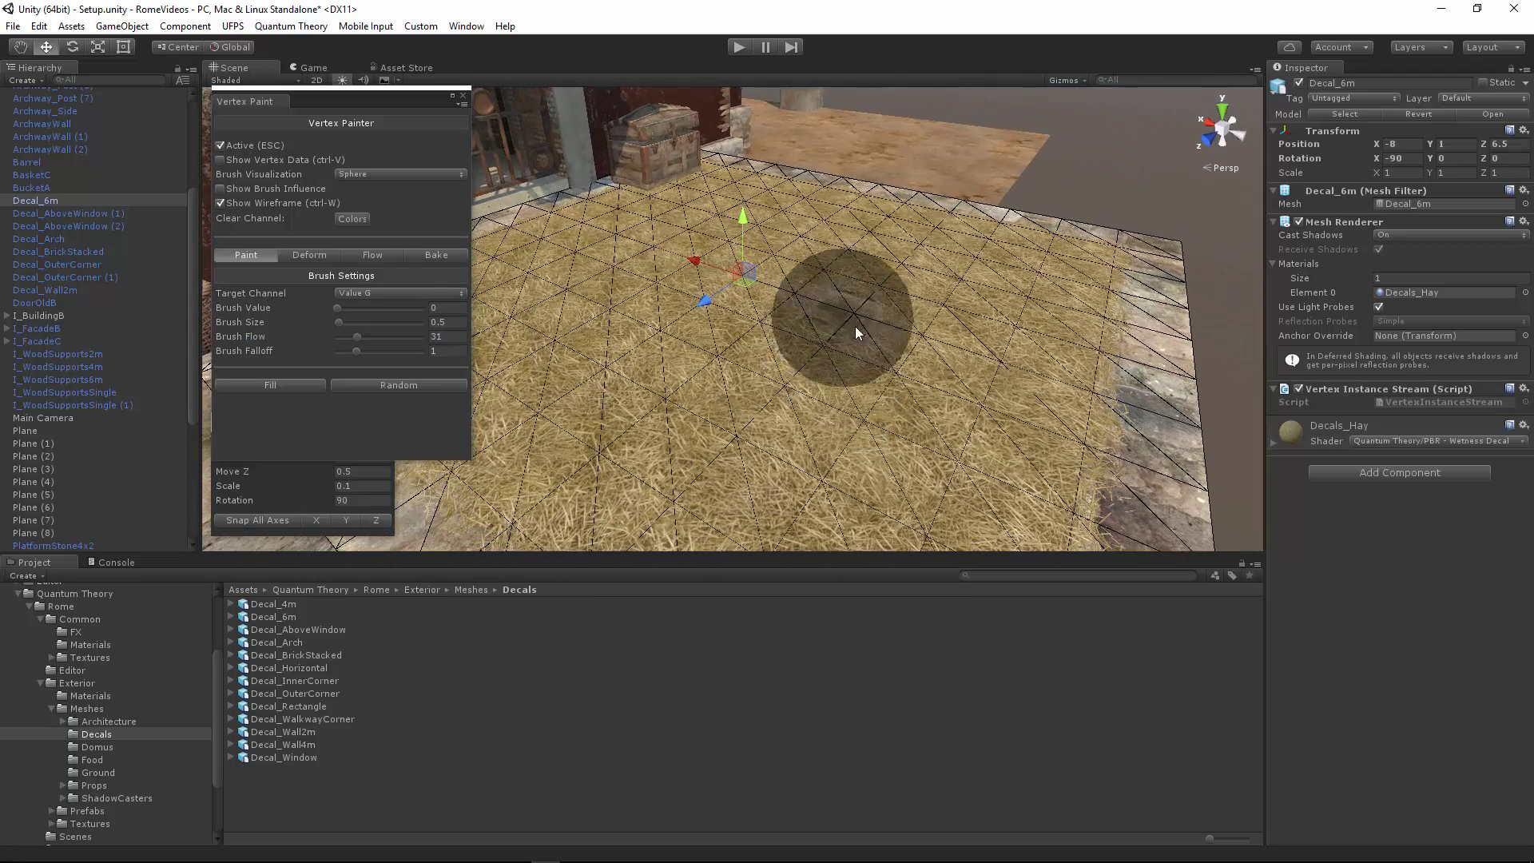
{"action": "mouse_move", "coordinate": [855, 326]}
{"action": "left_mouse_down"}
{"action": "mouse_move", "coordinate": [1000, 443]}
{"action": "mouse_move", "coordinate": [751, 225]}
{"action": "mouse_move", "coordinate": [586, 482]}
{"action": "left_mouse_up"}
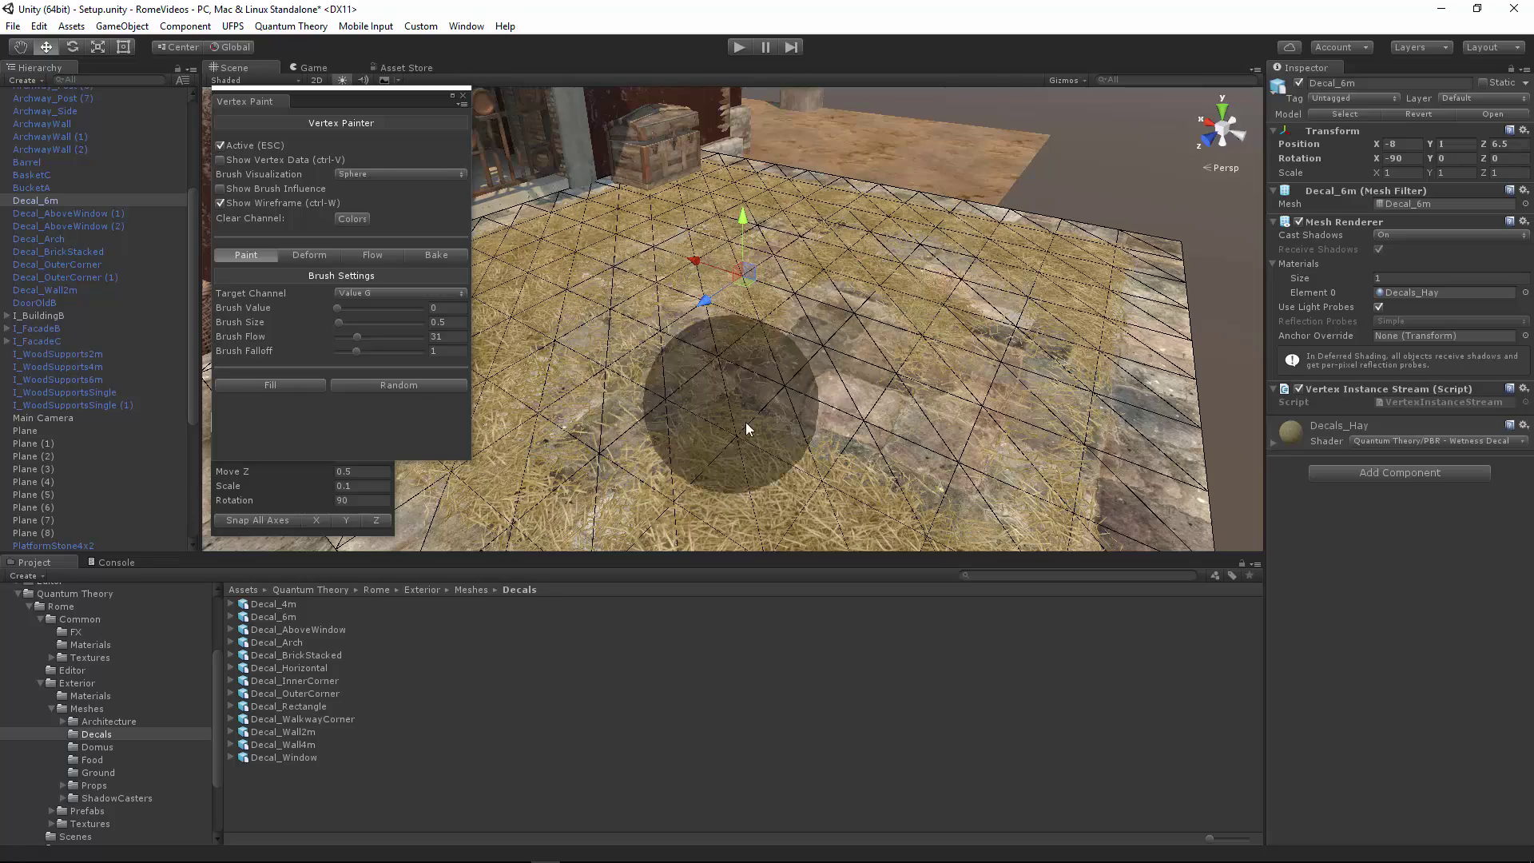
{"action": "mouse_move", "coordinate": [785, 475]}
{"action": "right_mouse_down"}
{"action": "mouse_move", "coordinate": [719, 363]}
{"action": "mouse_move", "coordinate": [557, 320]}
{"action": "mouse_move", "coordinate": [702, 233]}
{"action": "mouse_move", "coordinate": [914, 343]}
{"action": "mouse_move", "coordinate": [869, 359]}
{"action": "mouse_move", "coordinate": [849, 410]}
{"action": "mouse_move", "coordinate": [904, 390]}
{"action": "mouse_move", "coordinate": [750, 399]}
{"action": "mouse_move", "coordinate": [770, 389]}
{"action": "right_mouse_up"}
{"action": "mouse_move", "coordinate": [634, 319]}
{"action": "right_mouse_down"}
{"action": "mouse_move", "coordinate": [906, 381]}
{"action": "mouse_move", "coordinate": [993, 325]}
{"action": "mouse_move", "coordinate": [736, 325]}
{"action": "mouse_move", "coordinate": [889, 370]}
{"action": "right_mouse_up"}
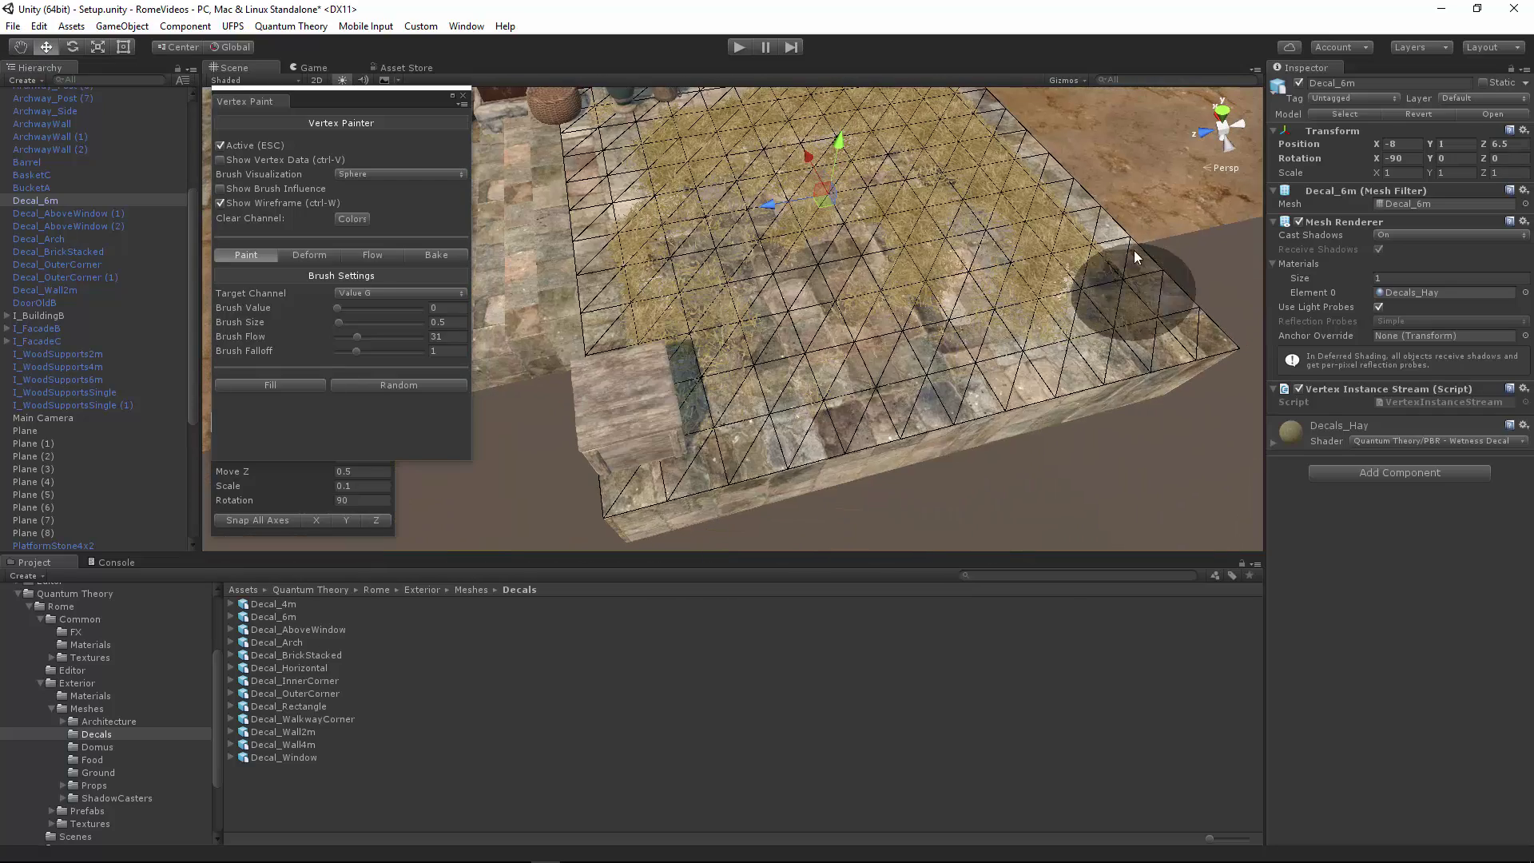
{"action": "right_click_drag", "start_coordinate": [1044, 284], "coordinate": [1008, 260]}
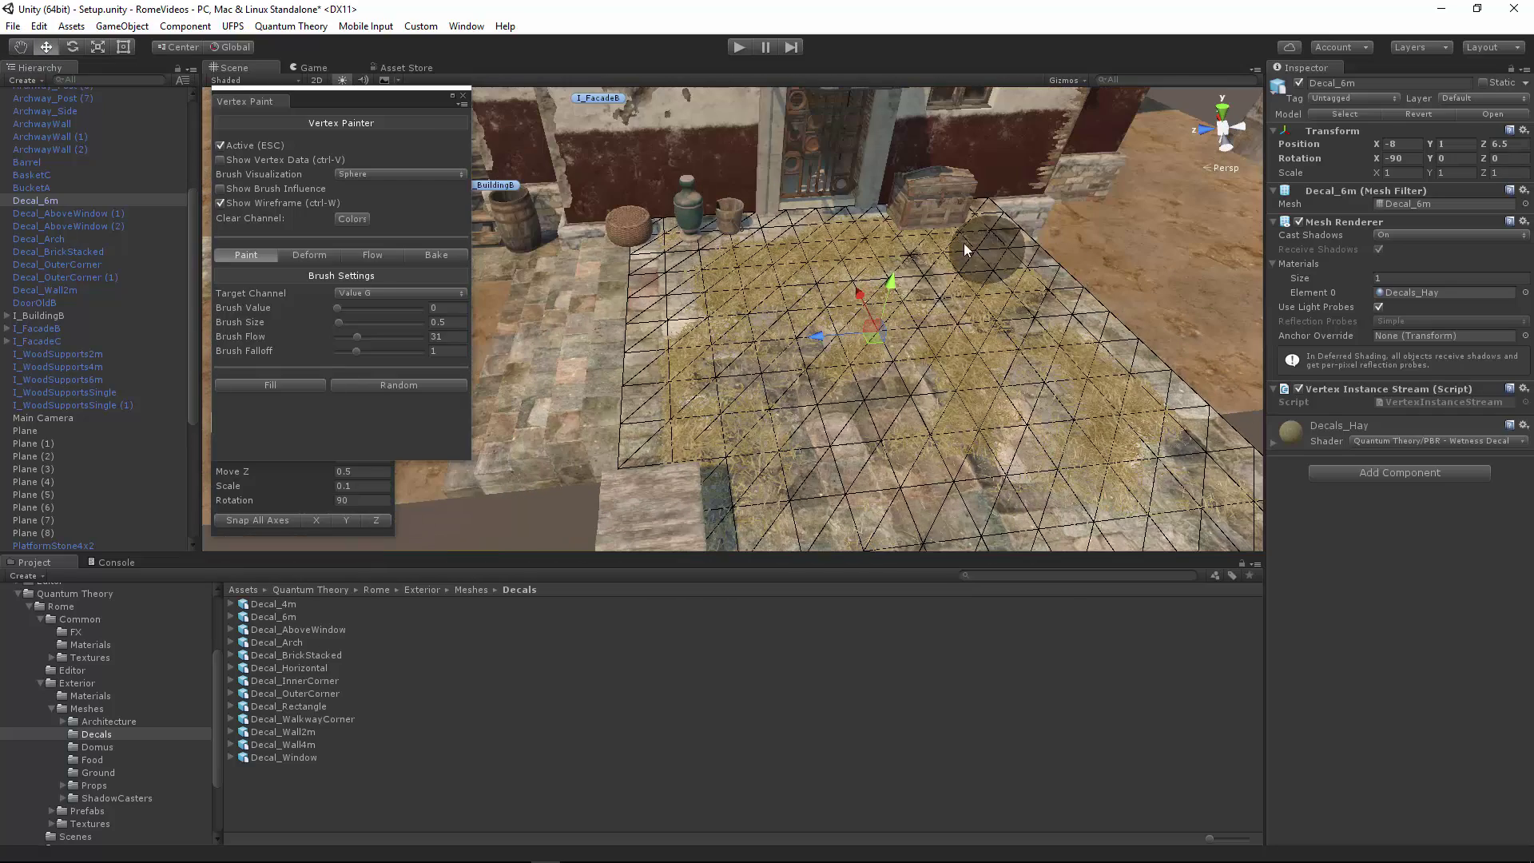
{"action": "right_click_drag", "start_coordinate": [915, 401], "coordinate": [847, 350]}
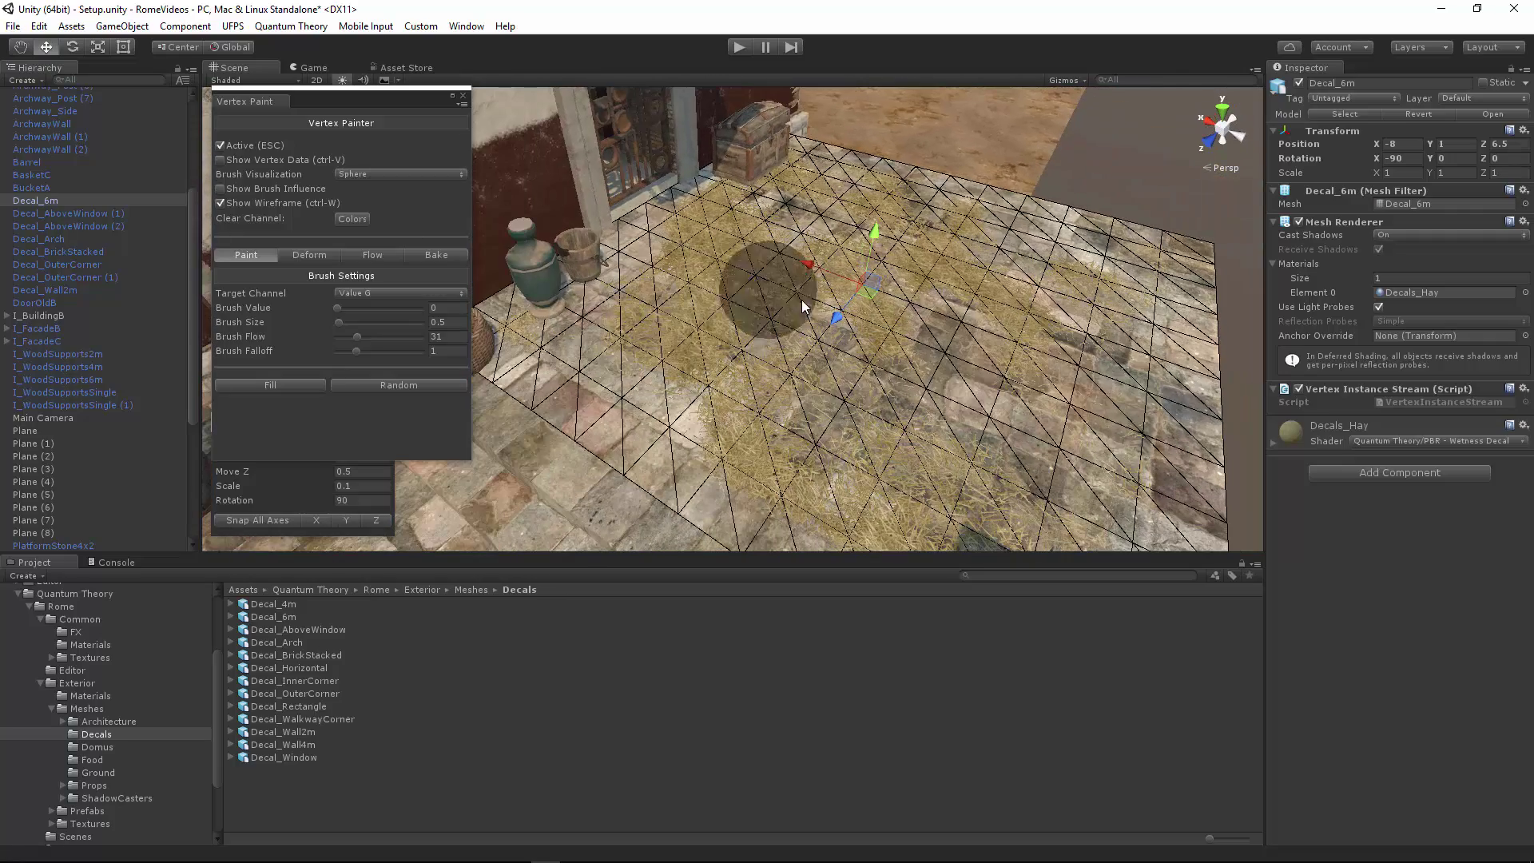
{"action": "scroll", "coordinate": [807, 311], "scroll_direction": "up", "scroll_amount": 5}
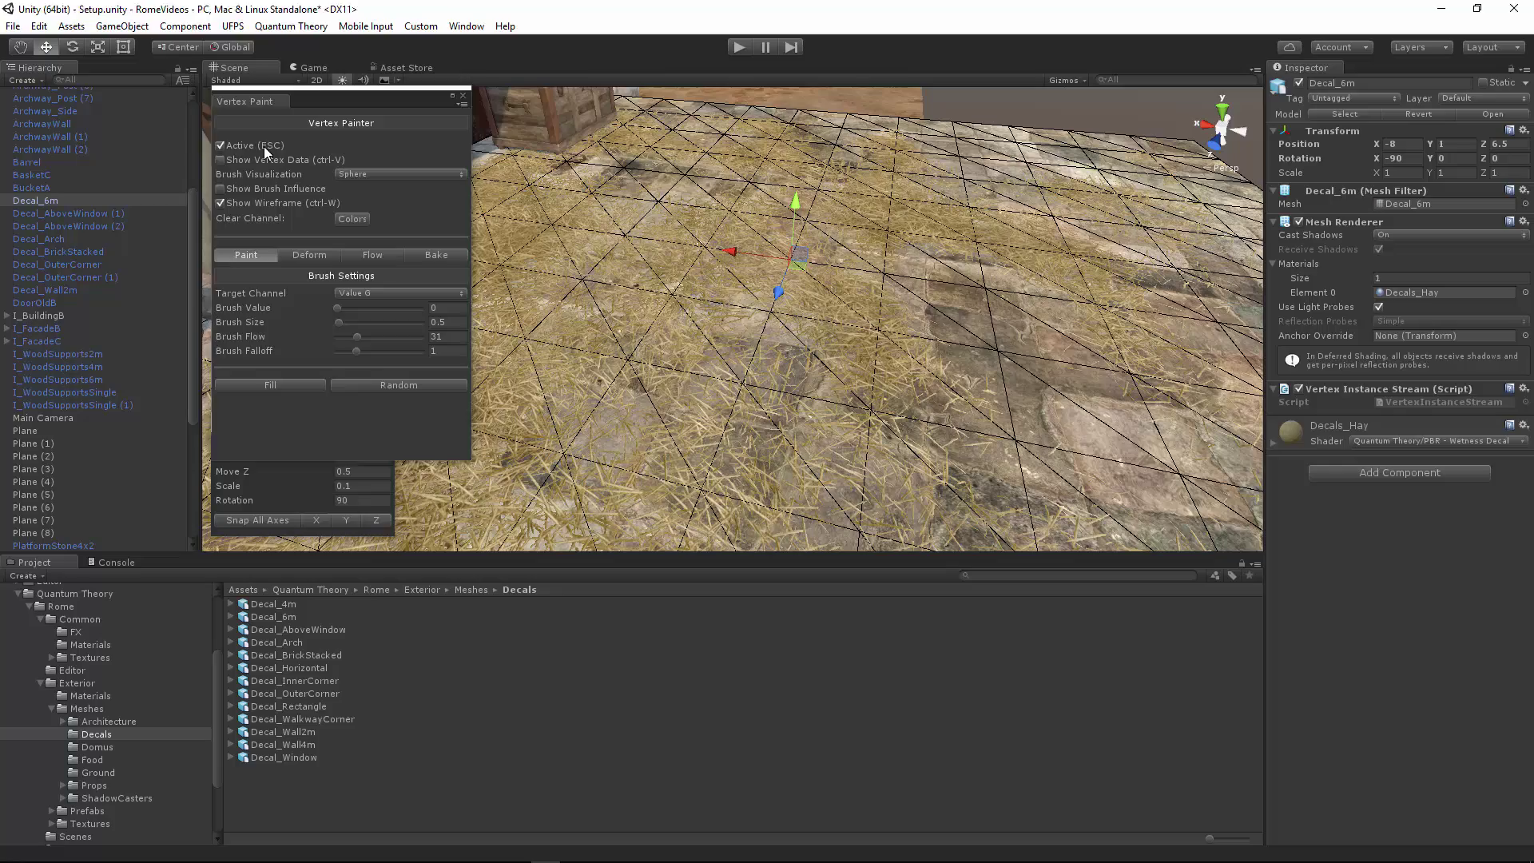
{"action": "left_click", "coordinate": [265, 148]}
{"action": "left_click", "coordinate": [1018, 100]}
{"action": "mouse_move", "coordinate": [823, 268]}
{"action": "right_mouse_down"}
{"action": "mouse_move", "coordinate": [719, 311]}
{"action": "mouse_move", "coordinate": [768, 289]}
{"action": "mouse_move", "coordinate": [586, 288]}
{"action": "mouse_move", "coordinate": [1003, 284]}
{"action": "mouse_move", "coordinate": [908, 286]}
{"action": "mouse_move", "coordinate": [873, 314]}
{"action": "mouse_move", "coordinate": [943, 294]}
{"action": "right_mouse_up"}
{"action": "left_click", "coordinate": [933, 302]}
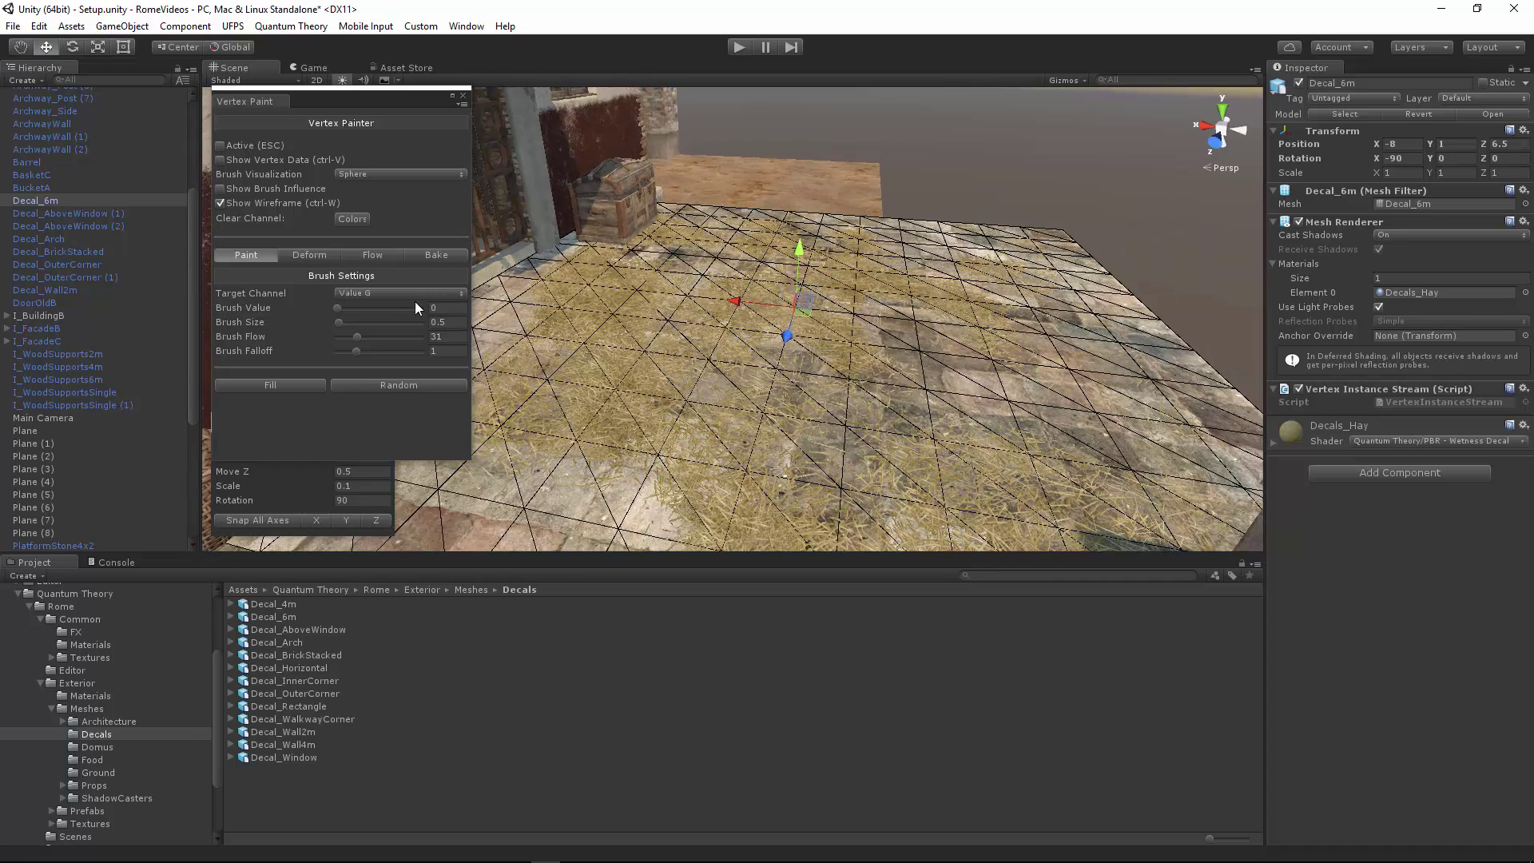
Step: Paint the Value R channel at brush value 0 over the hay near the doorway, and hide the wireframe
{"action": "left_click", "coordinate": [400, 294]}
{"action": "left_click", "coordinate": [401, 328]}
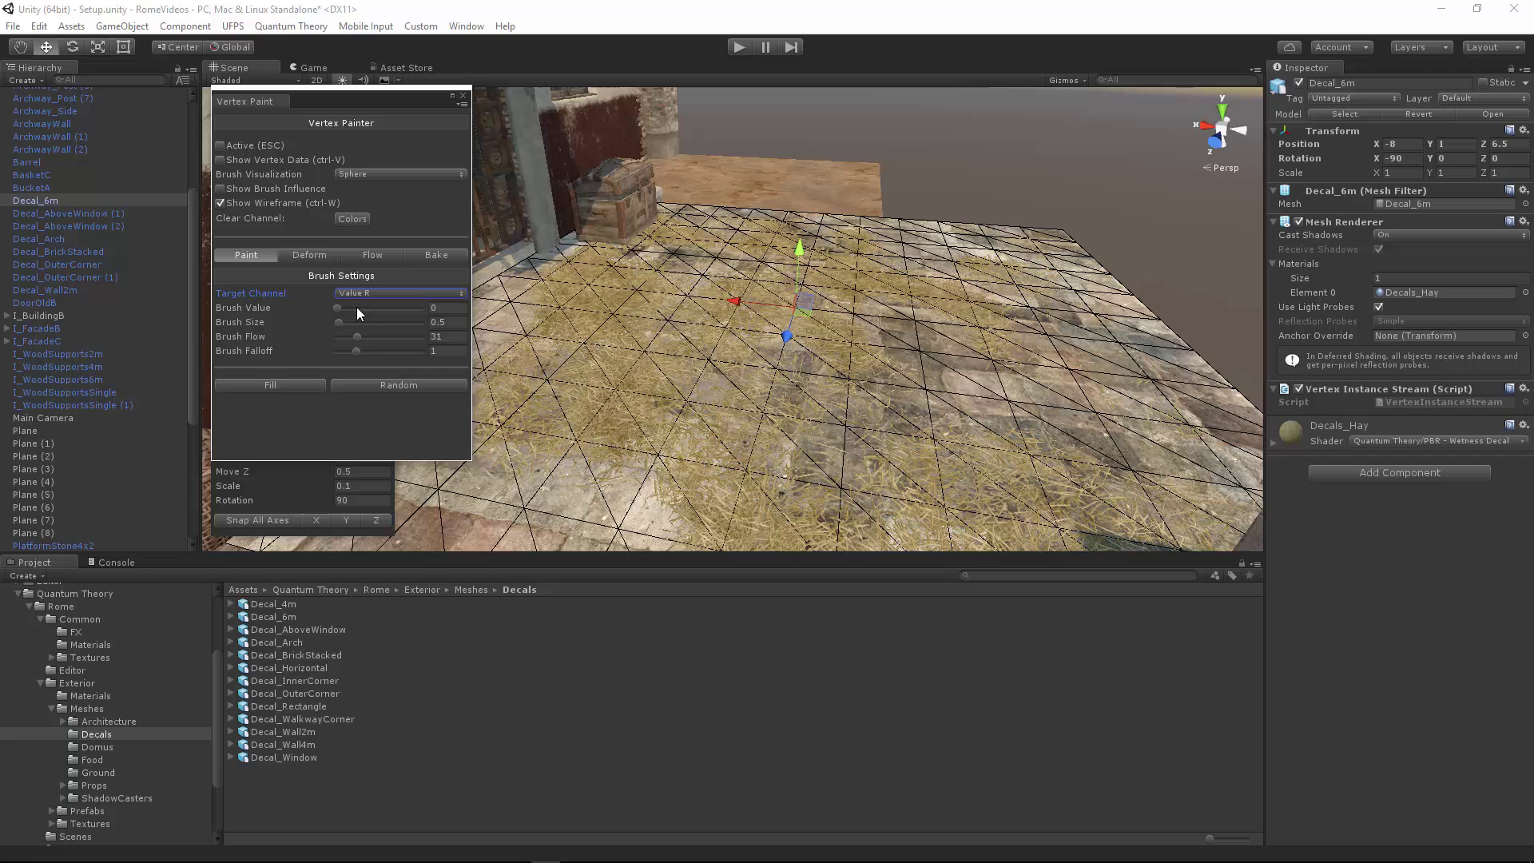
{"action": "right_click_drag", "start_coordinate": [735, 311], "coordinate": [702, 334]}
{"action": "mouse_move", "coordinate": [723, 291]}
{"action": "left_mouse_down"}
{"action": "mouse_move", "coordinate": [649, 226]}
{"action": "mouse_move", "coordinate": [705, 345]}
{"action": "mouse_move", "coordinate": [807, 278]}
{"action": "left_mouse_up"}
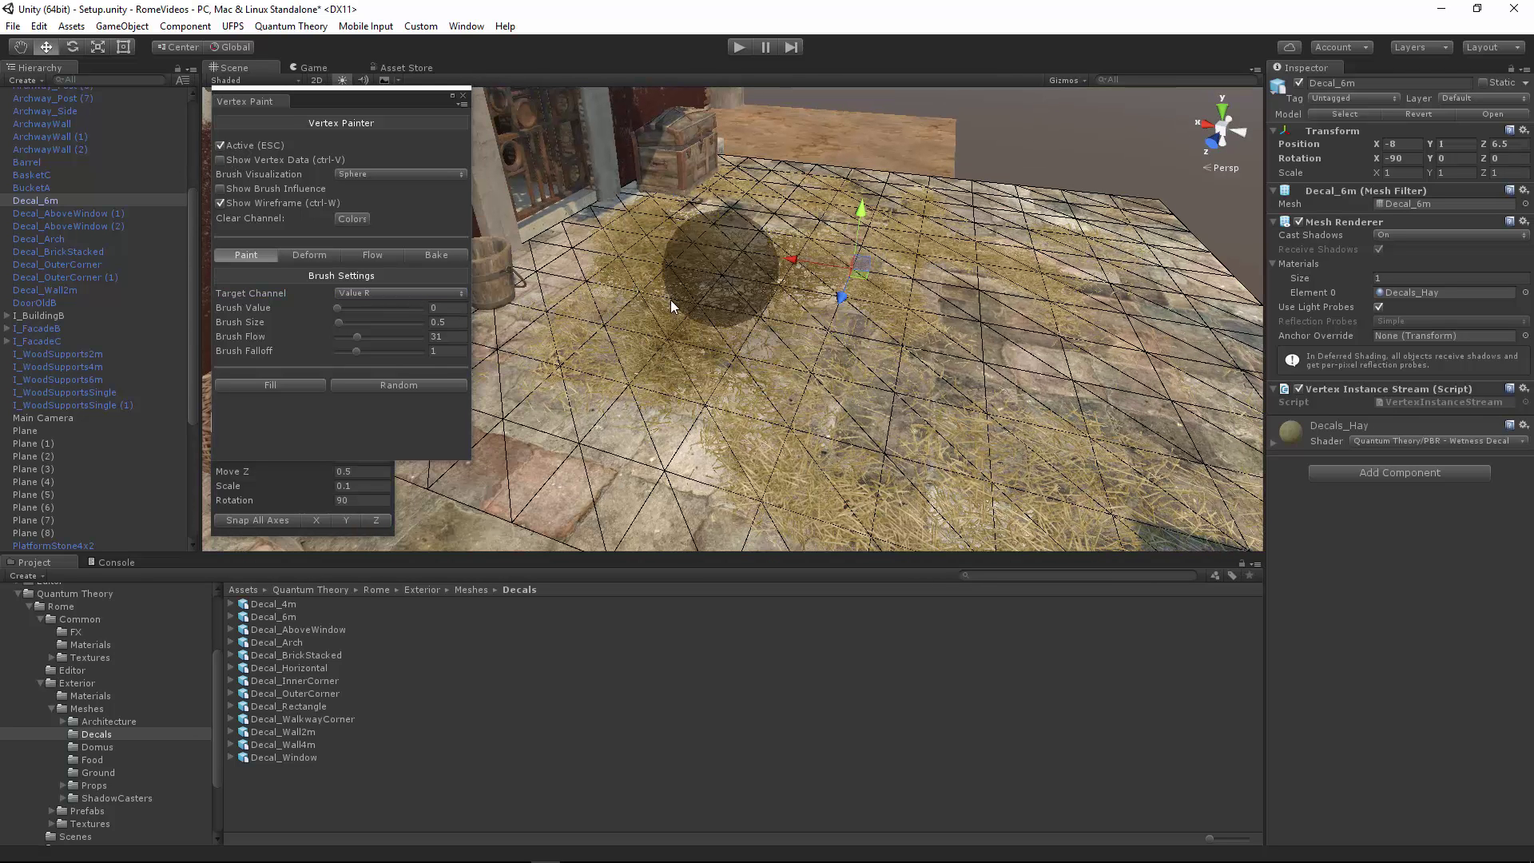
{"action": "left_click", "coordinate": [221, 203]}
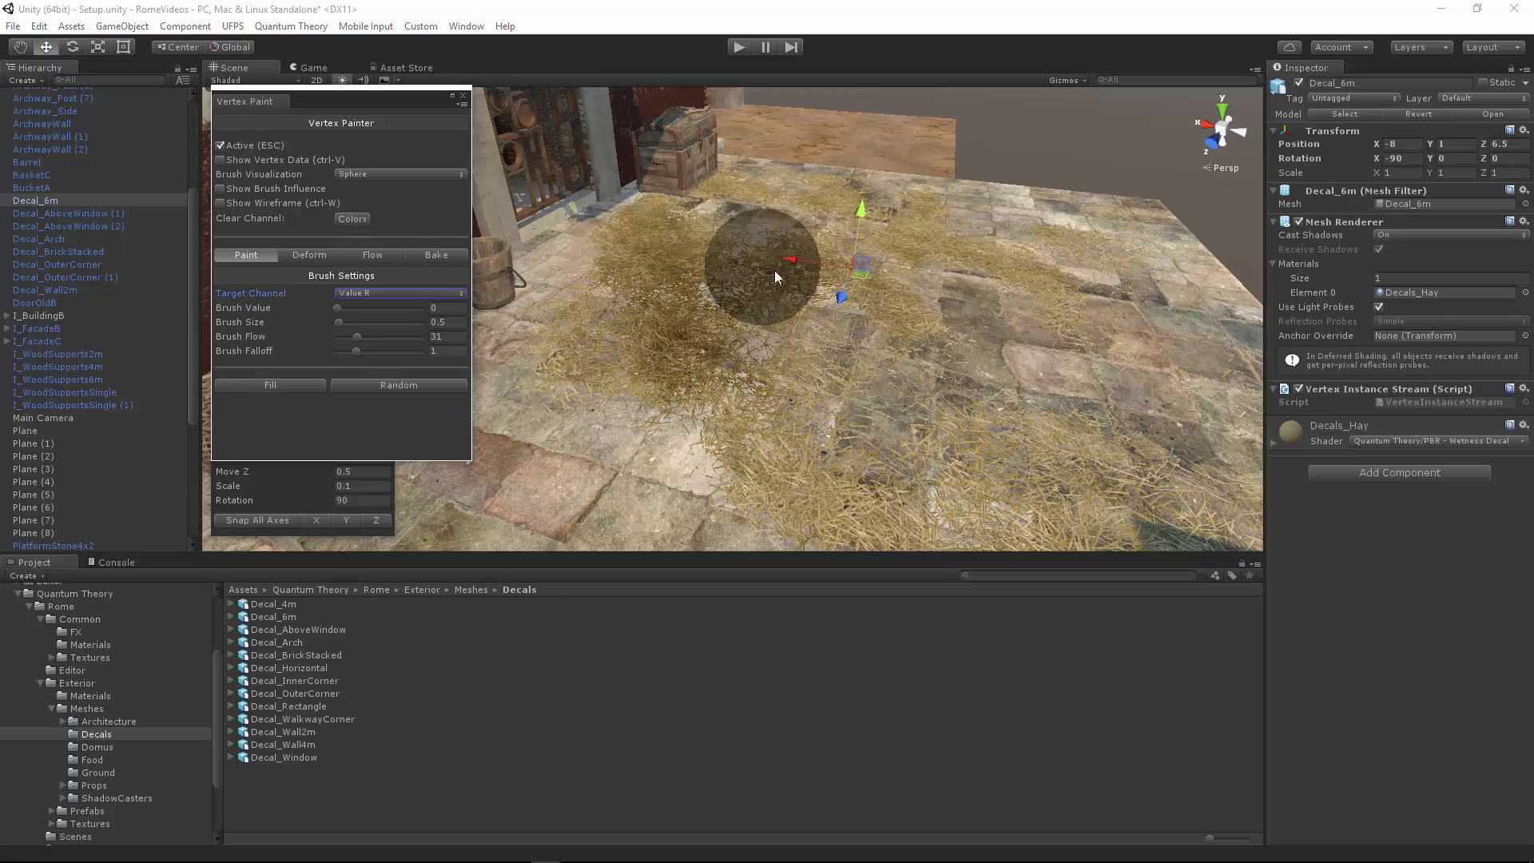
Step: Adjust the brush value, paint the Value R channel along the hay decal's outer edge, and close the vertex painter
{"action": "mouse_move", "coordinate": [775, 270]}
{"action": "left_mouse_down", "text": "alt"}
{"action": "mouse_move", "coordinate": [884, 256]}
{"action": "mouse_move", "coordinate": [572, 372]}
{"action": "left_mouse_up", "text": "alt"}
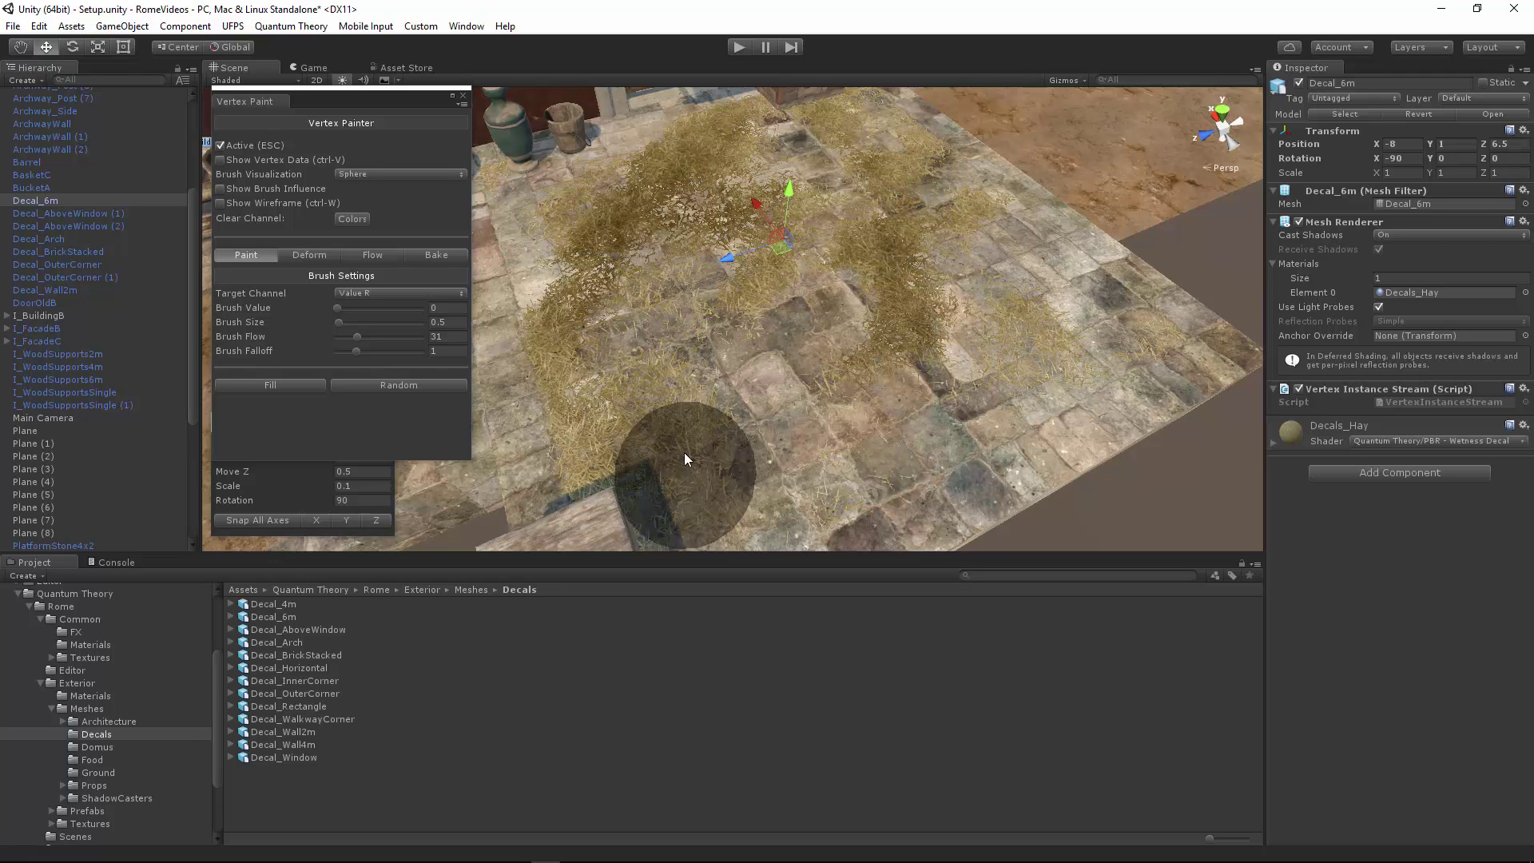
{"action": "left_click", "coordinate": [445, 308]}
{"action": "type", "text": "2000"}
{"action": "mouse_move", "coordinate": [577, 297]}
{"action": "left_mouse_down"}
{"action": "mouse_move", "coordinate": [674, 190]}
{"action": "mouse_move", "coordinate": [633, 236]}
{"action": "mouse_move", "coordinate": [761, 342]}
{"action": "mouse_move", "coordinate": [547, 249]}
{"action": "left_mouse_up"}
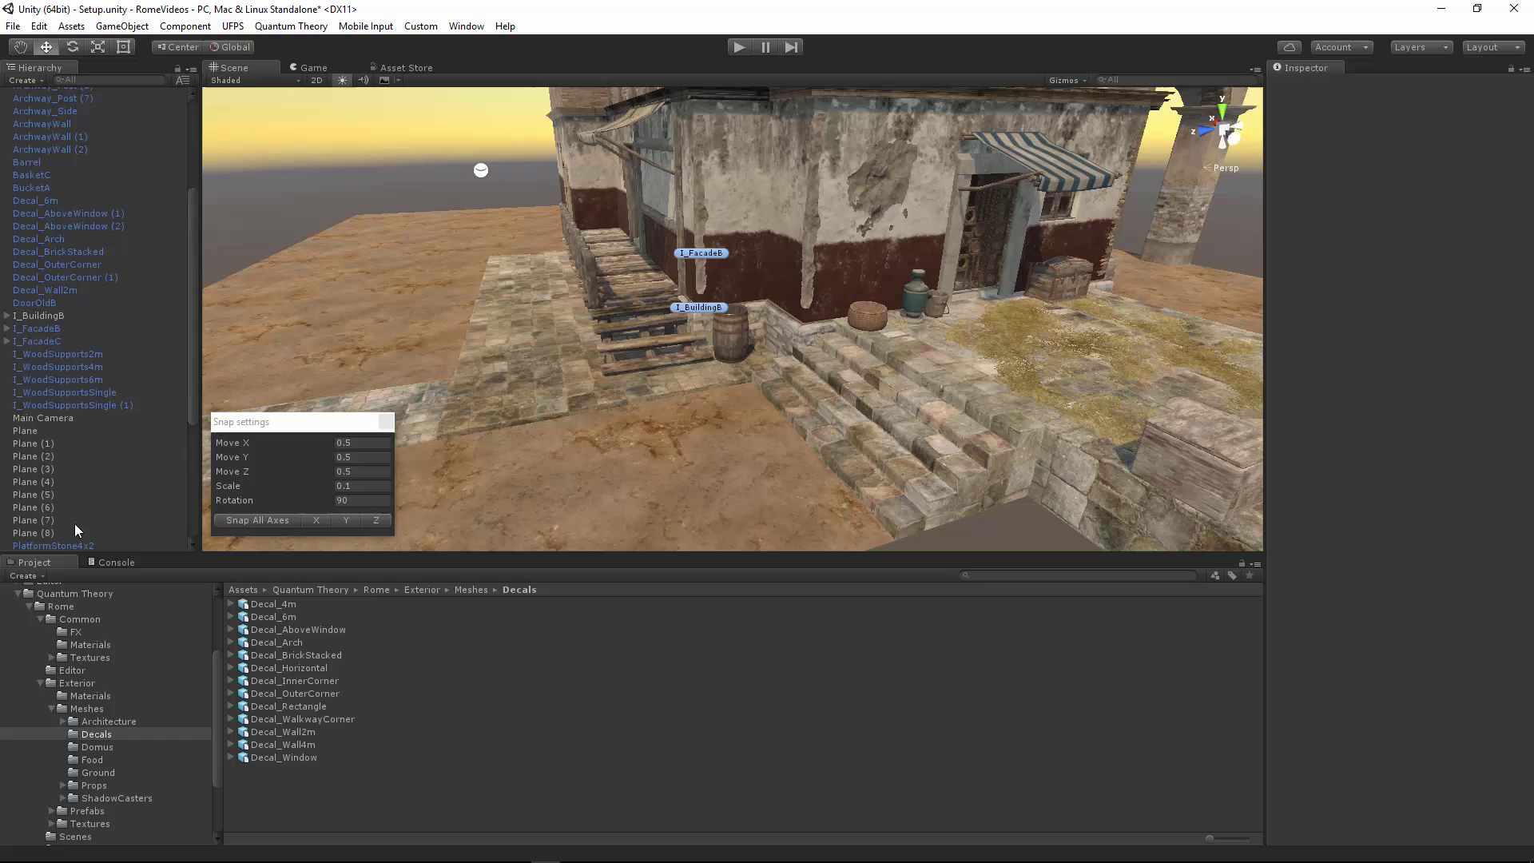
Step: Rotate The Sun light around its vertical axis to a Y rotation of about 334.5 degrees
{"action": "scroll", "coordinate": [64, 377], "scroll_direction": "down", "scroll_amount": 6}
{"action": "double_click", "coordinate": [36, 507]}
{"action": "key", "text": "e"}
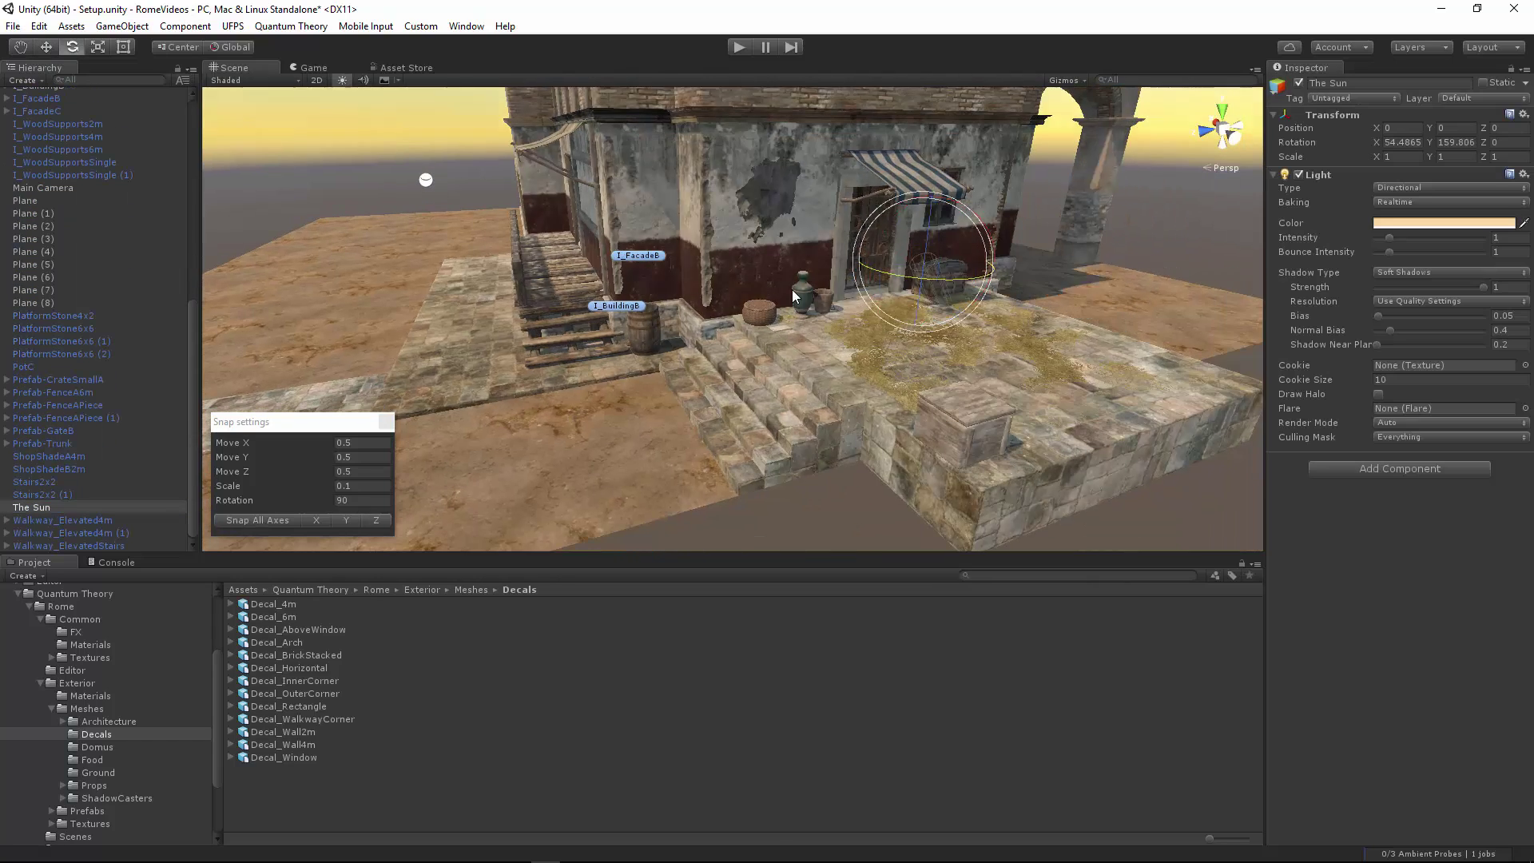
{"action": "left_click_drag", "start_coordinate": [793, 291], "coordinate": [730, 347]}
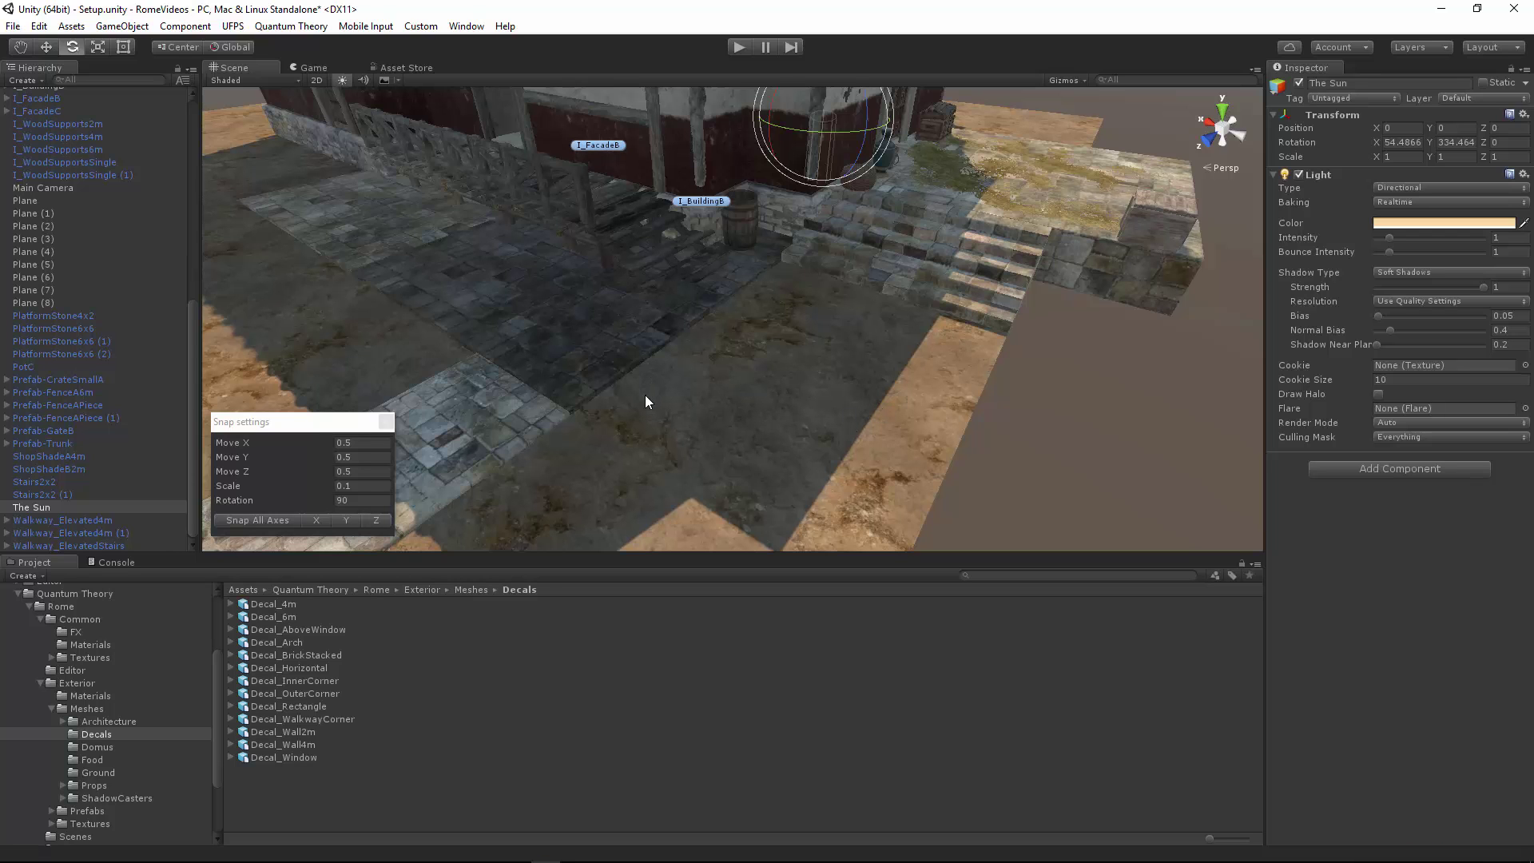
Step: Place another Decal_6m mesh on the dirt ground in front of the stone stairs
{"action": "left_click_drag", "start_coordinate": [644, 395], "coordinate": [693, 389], "text": "alt"}
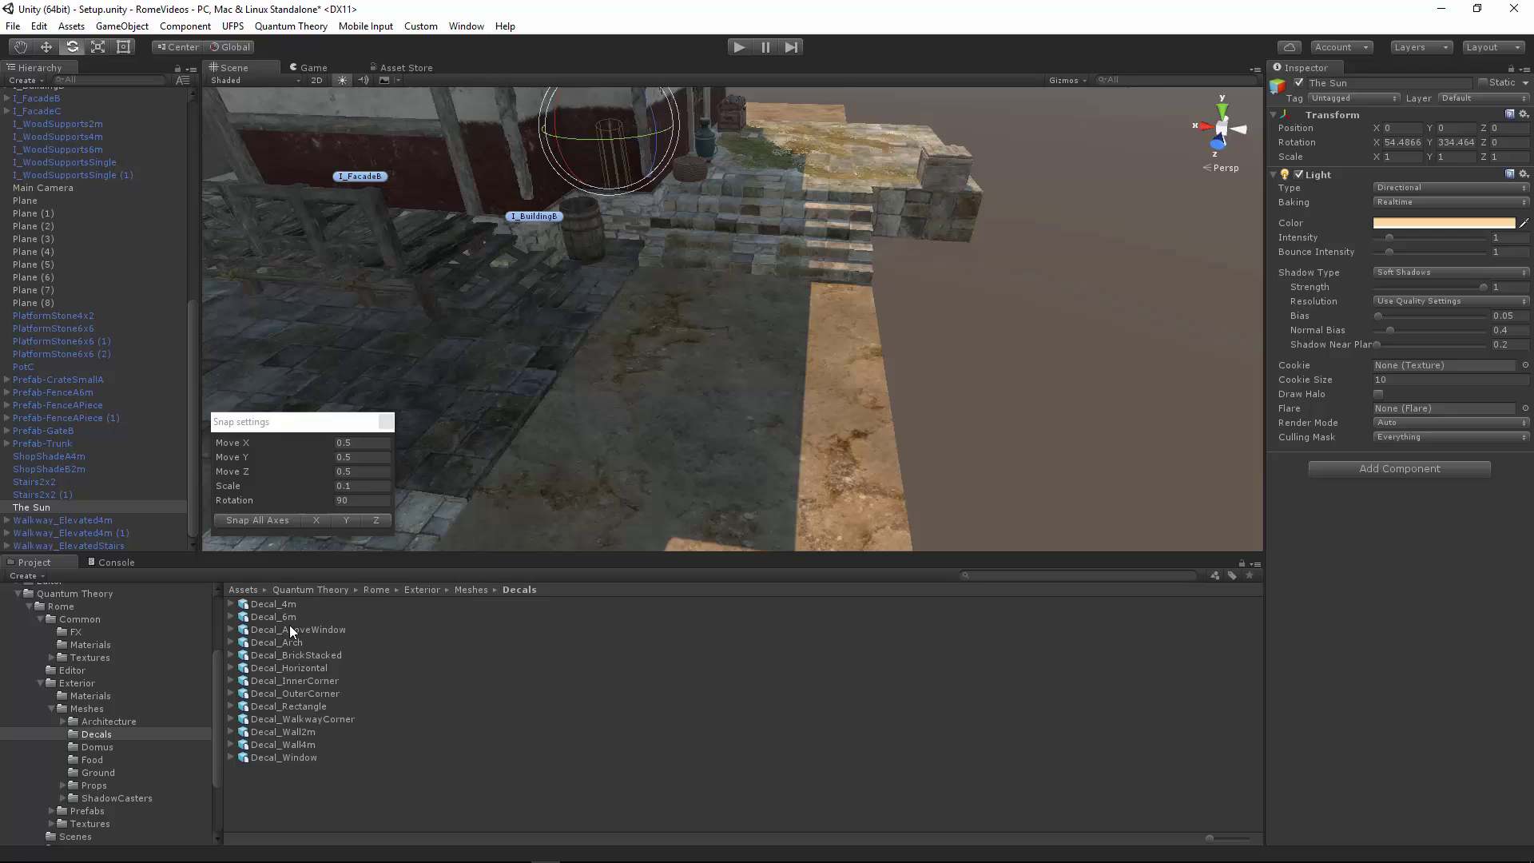
{"action": "left_click_drag", "start_coordinate": [289, 625], "coordinate": [667, 366]}
{"action": "left_click_drag", "start_coordinate": [667, 366], "coordinate": [704, 381], "text": "alt"}
{"action": "scroll", "coordinate": [673, 385], "scroll_direction": "up", "scroll_amount": 3}
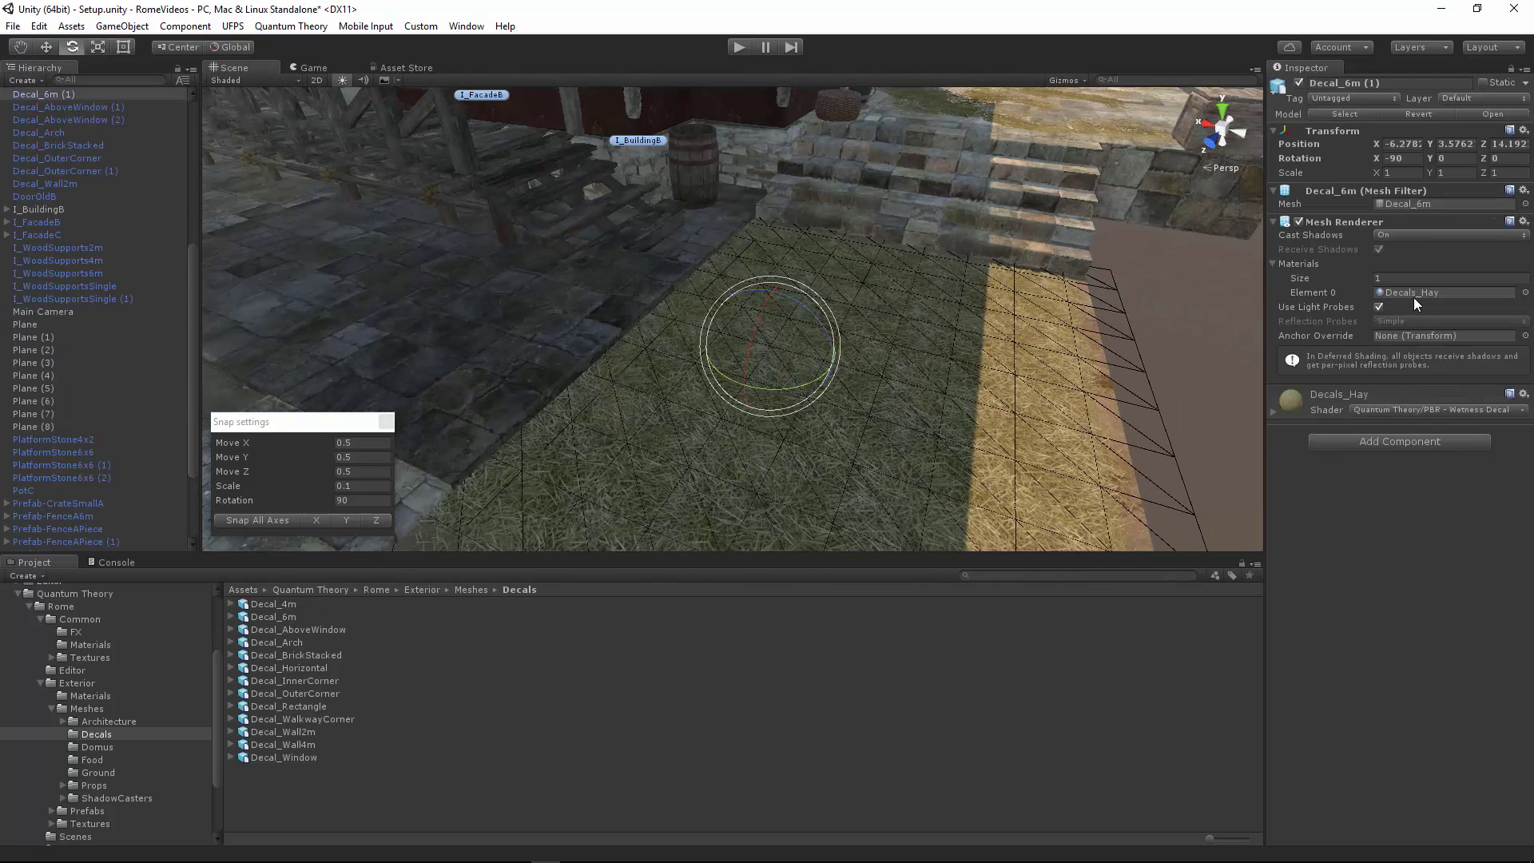
Step: Apply the Decals_CobbleStone material to the new ground decal and move the decal to X -6.162, Z 14.349
{"action": "left_click", "coordinate": [1412, 293]}
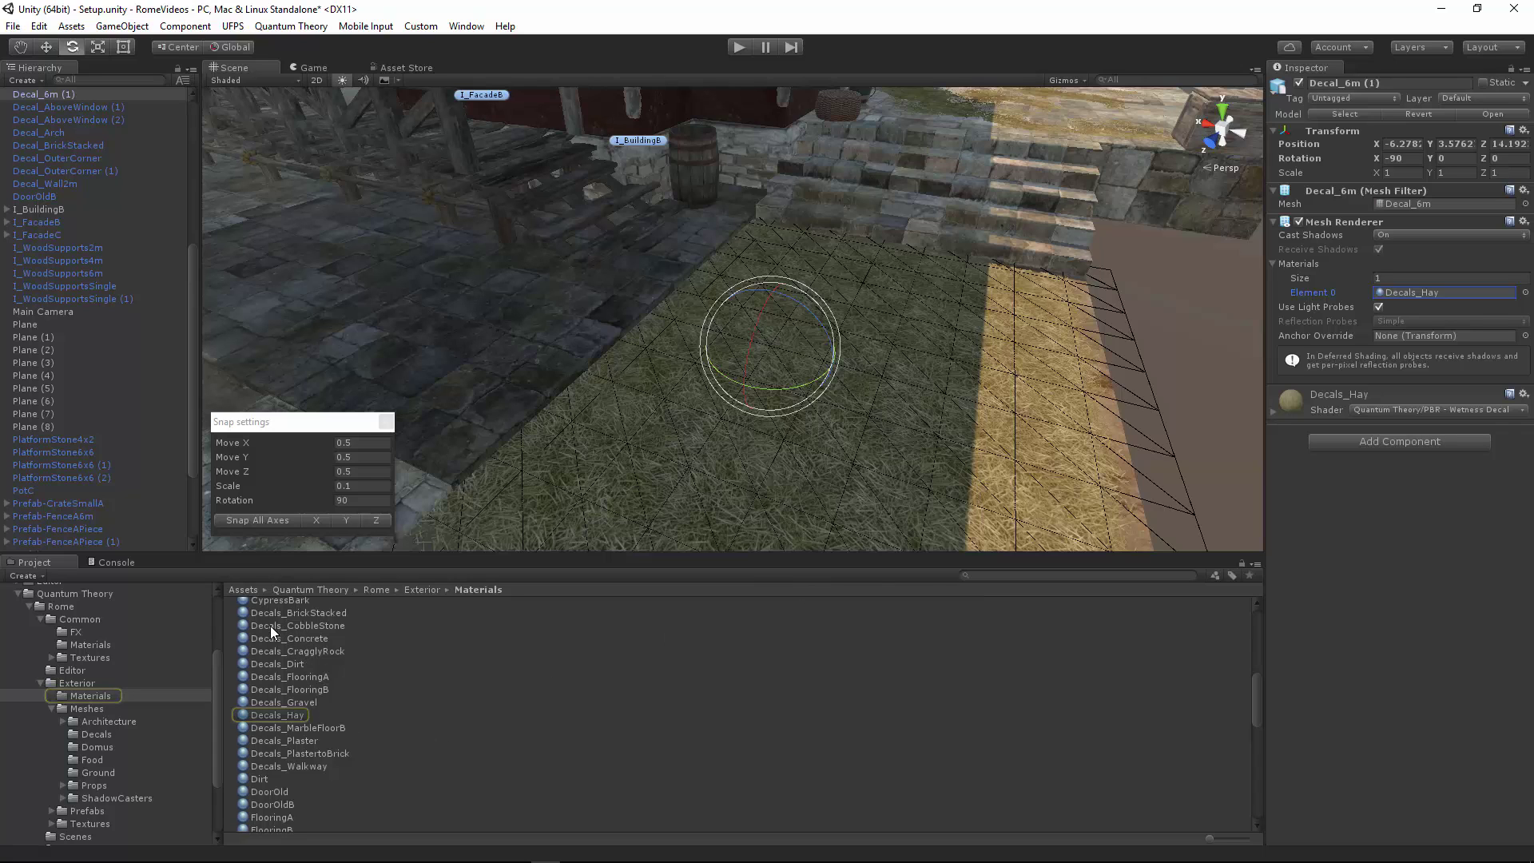
{"action": "left_click_drag", "start_coordinate": [270, 625], "coordinate": [692, 309]}
{"action": "key", "text": "w"}
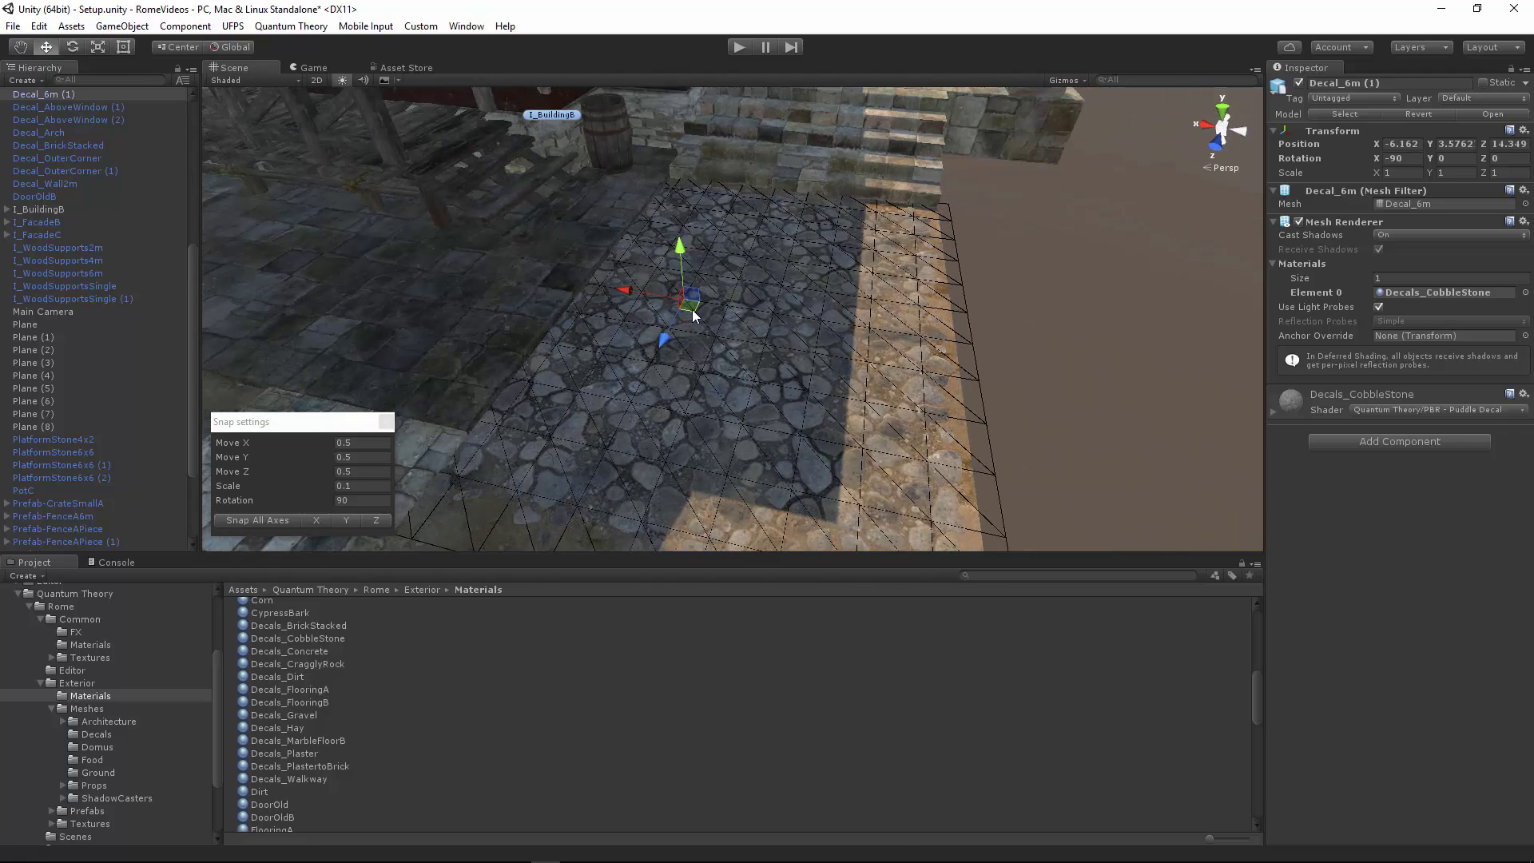
Step: Expand the cobblestone decal material's Puddle Decal shader properties
{"action": "right_click_drag", "start_coordinate": [785, 351], "coordinate": [786, 355]}
{"action": "key", "text": "w"}
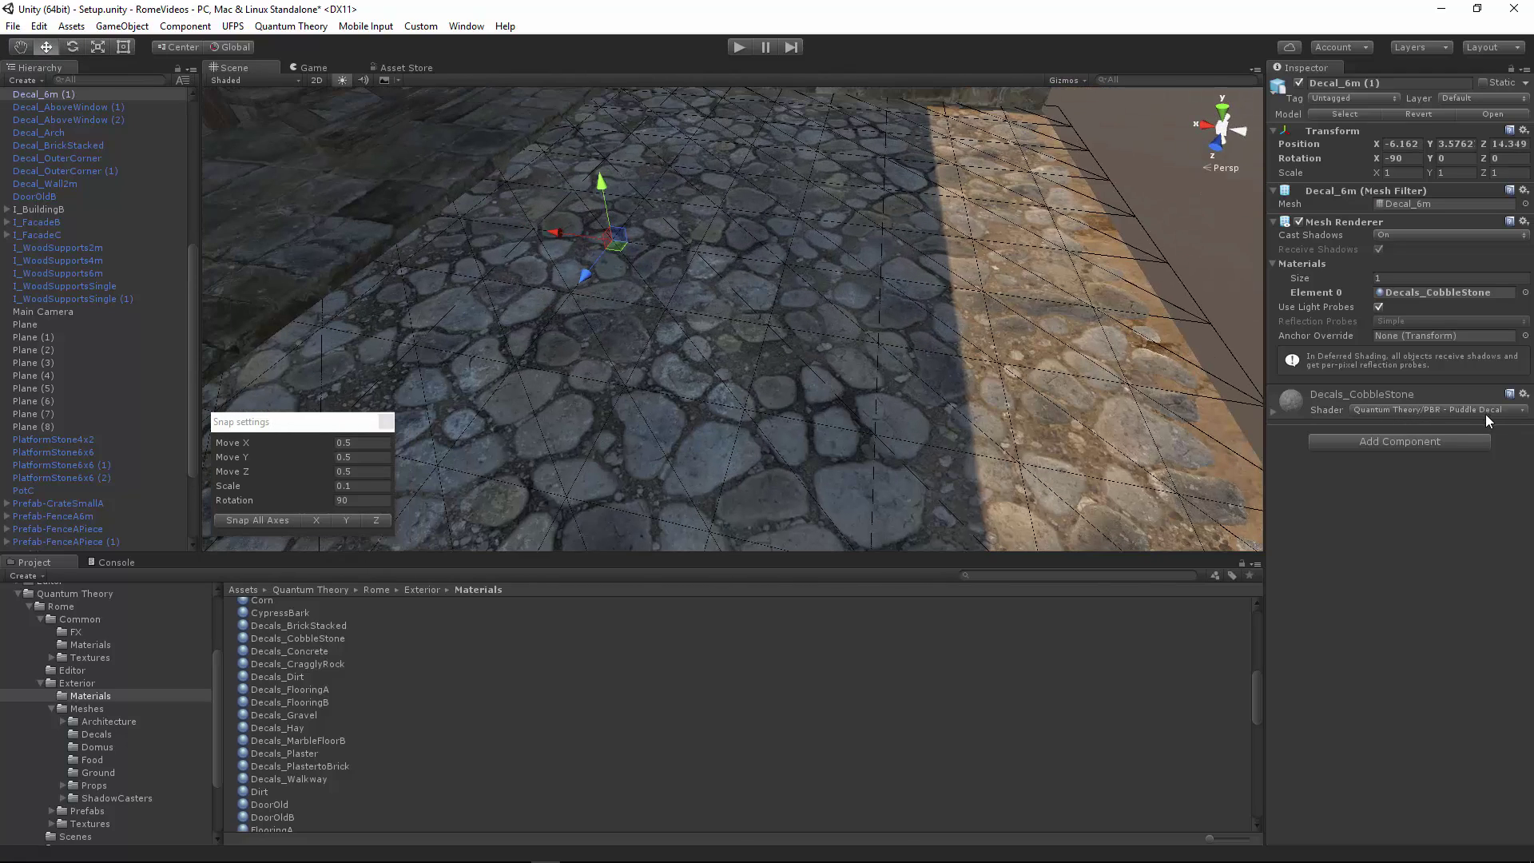
{"action": "left_click", "coordinate": [1274, 410]}
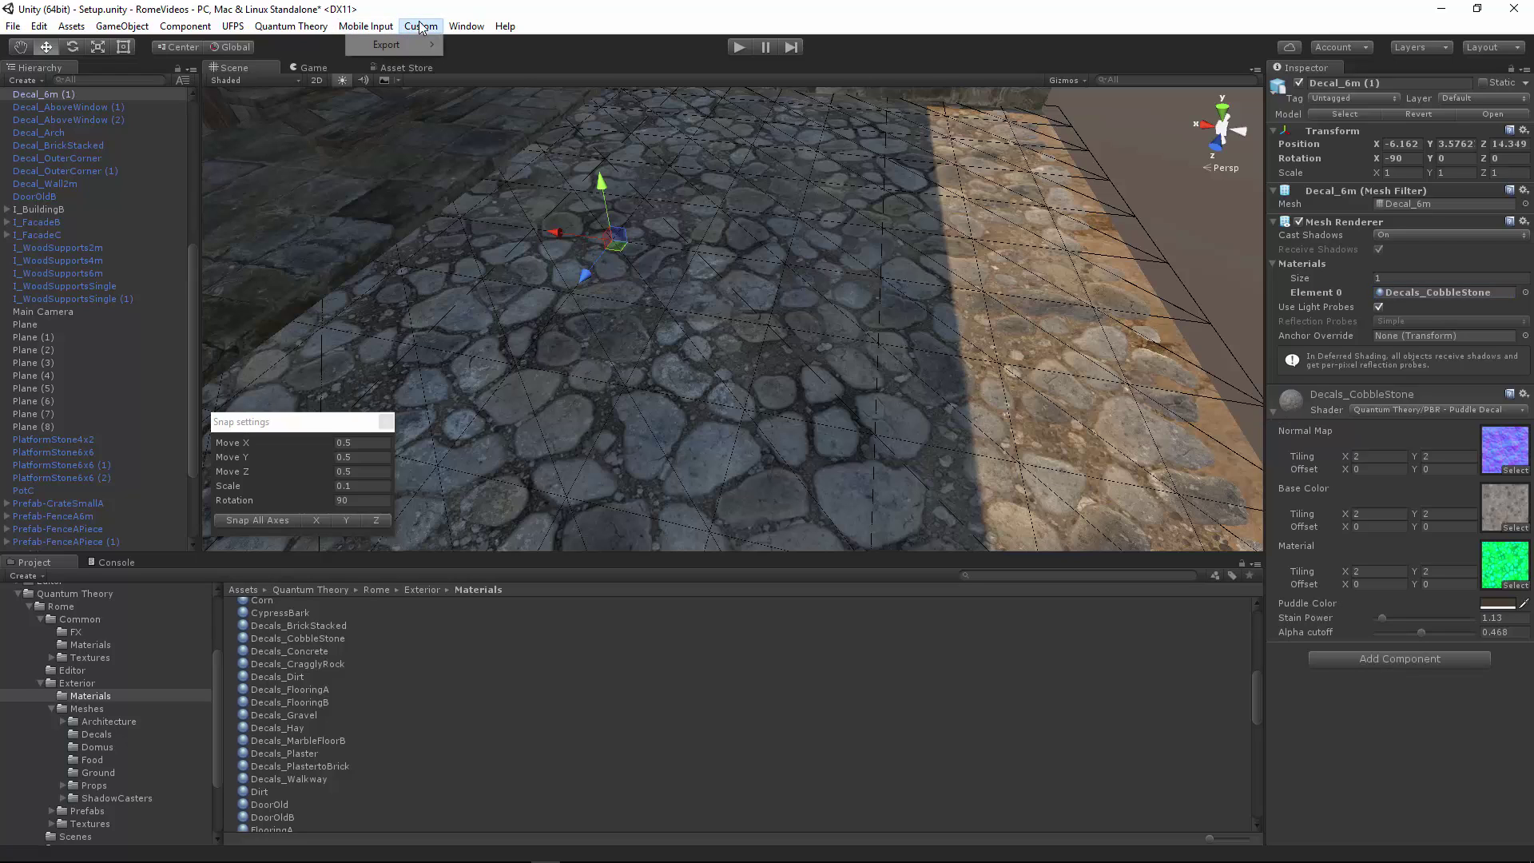
Step: Open Vertex Painter Pro for the cobblestone decal and set the target channel to Value B, brush value 0, size 0.5 and flow 20
{"action": "left_click", "coordinate": [465, 25]}
{"action": "left_click", "coordinate": [373, 109]}
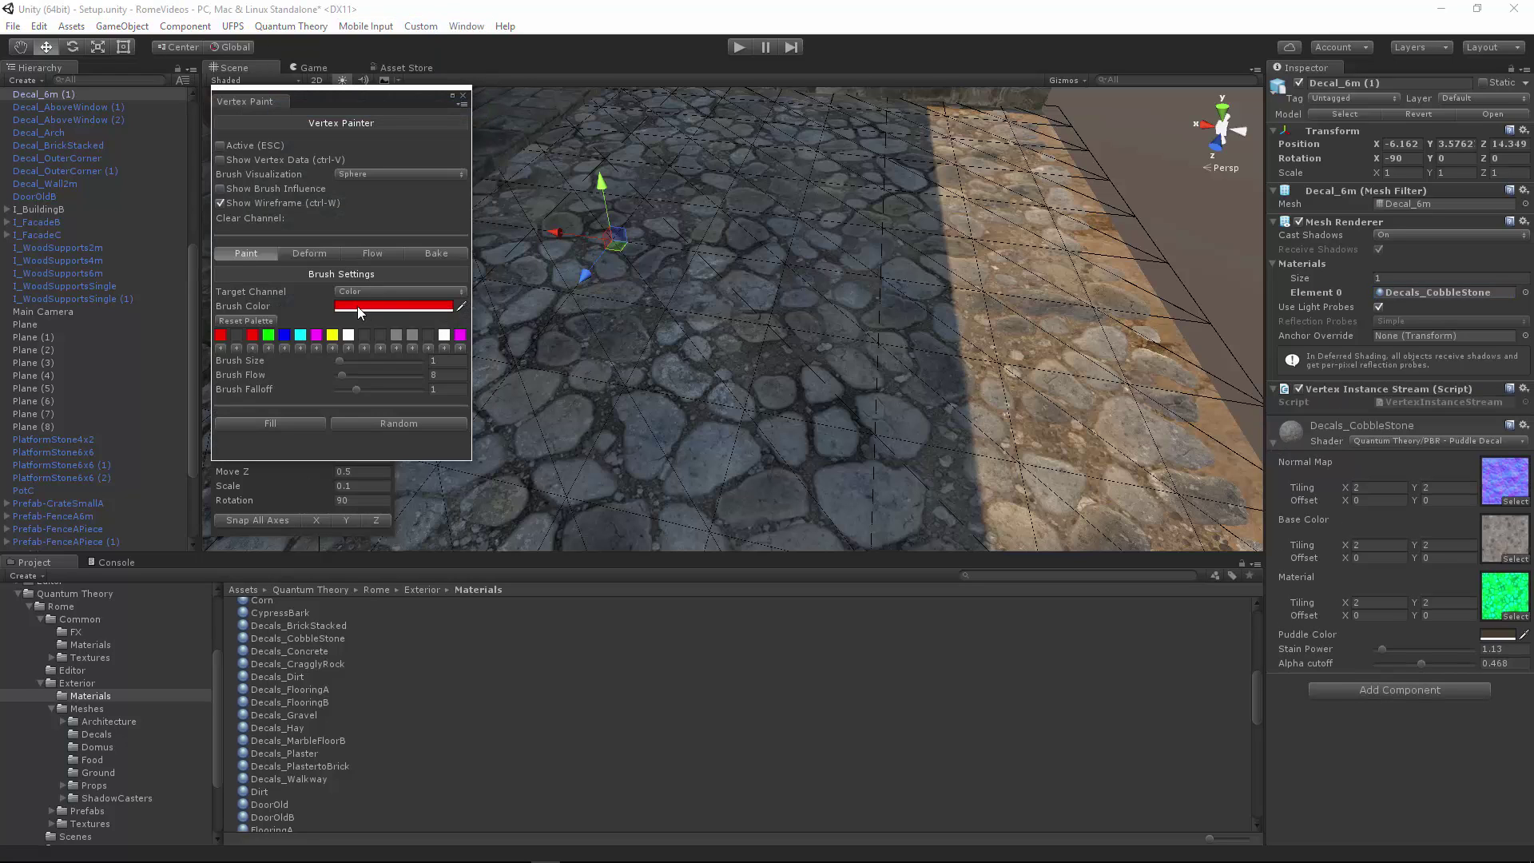
{"action": "left_click", "coordinate": [397, 291]}
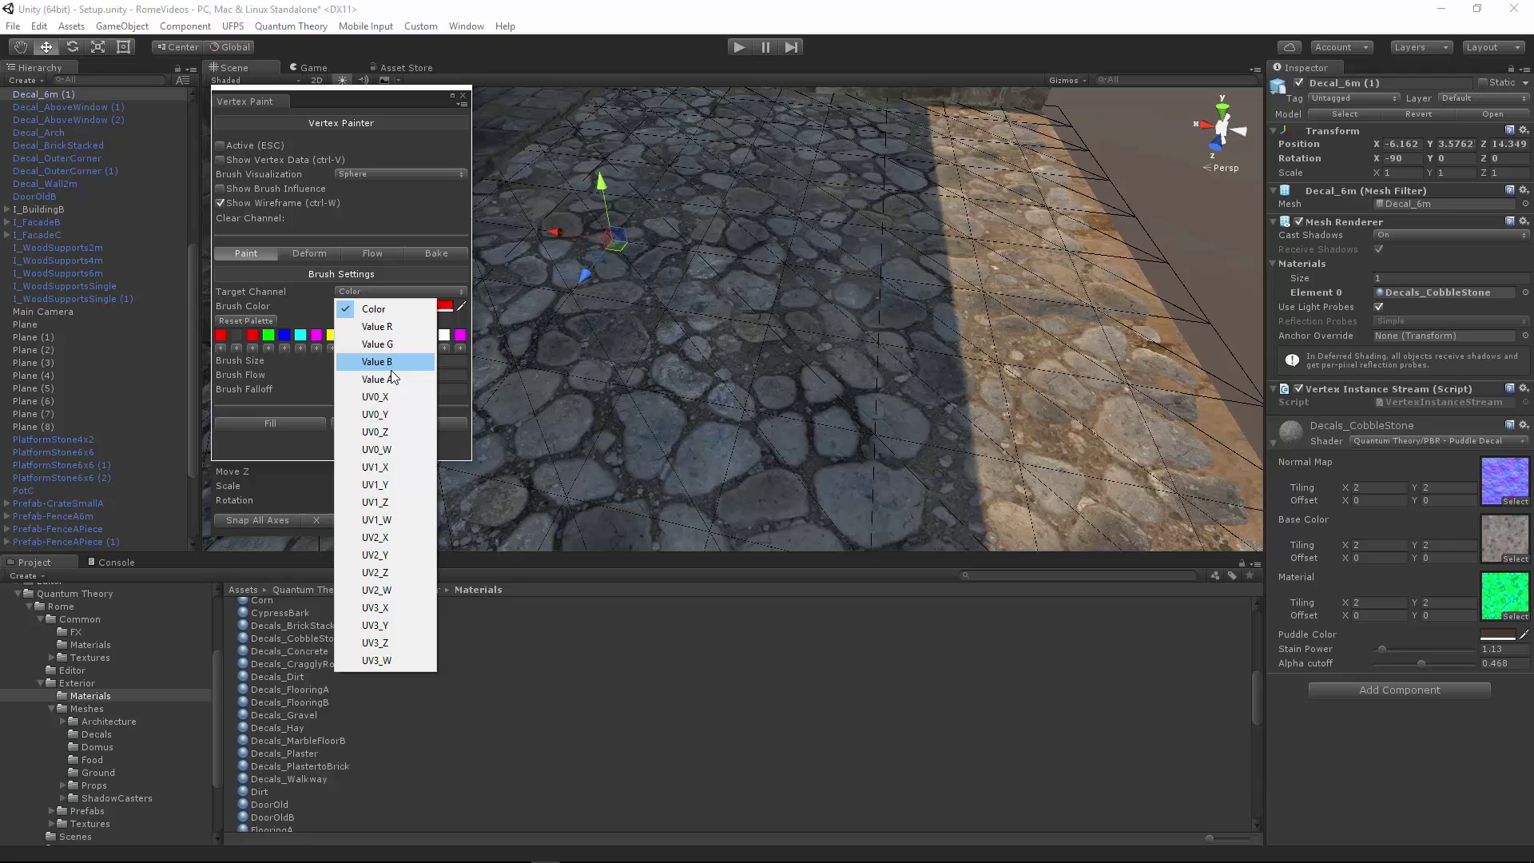
{"action": "left_click", "coordinate": [377, 364]}
{"action": "left_click_drag", "start_coordinate": [420, 308], "coordinate": [336, 320]}
{"action": "left_click", "coordinate": [449, 321]}
{"action": "type", "text": ".5"}
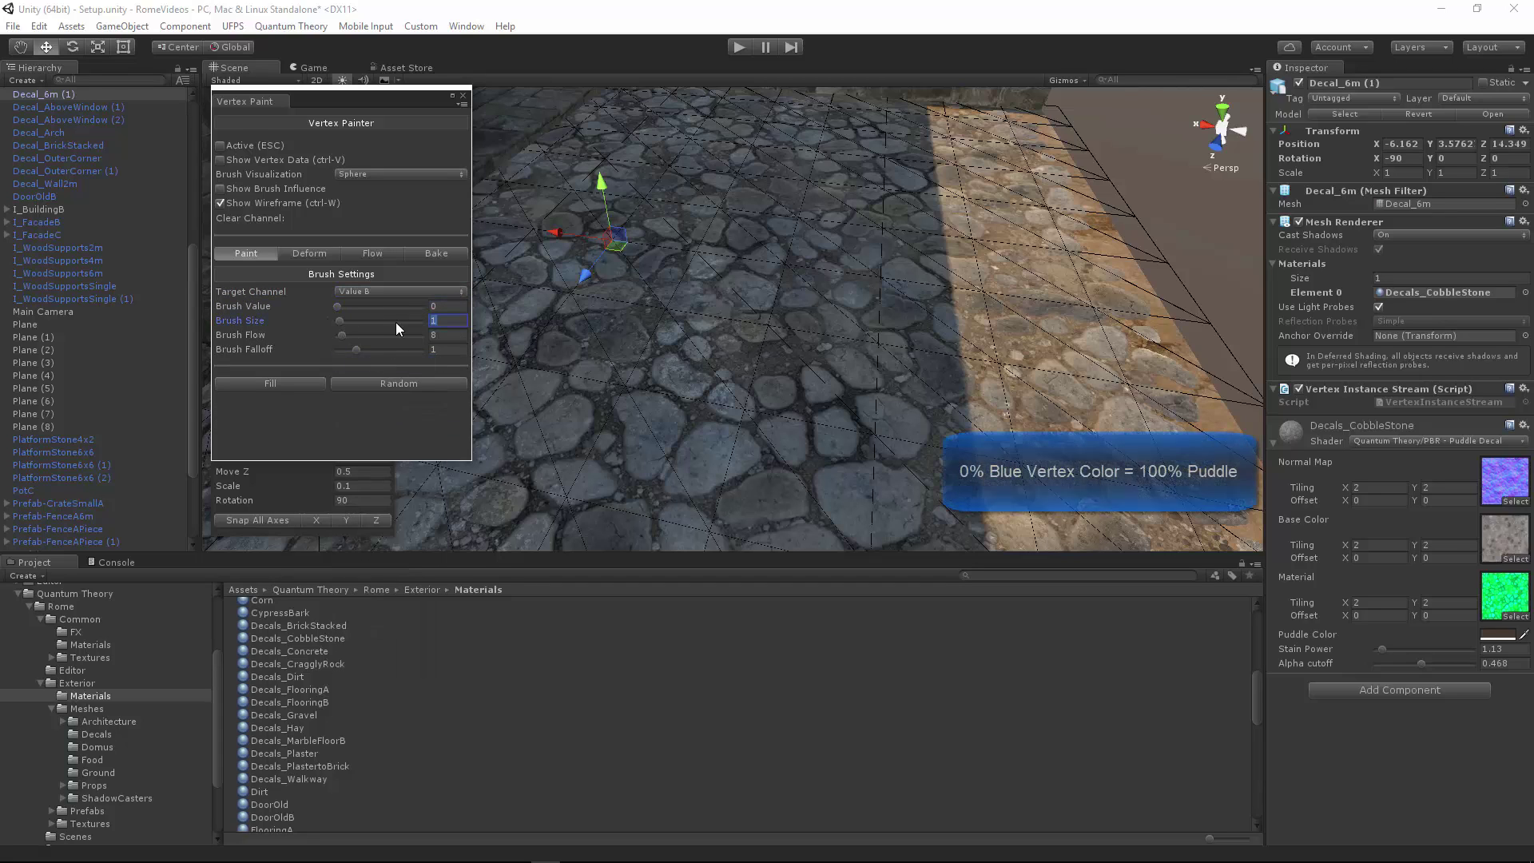
{"action": "key", "text": "Tab"}
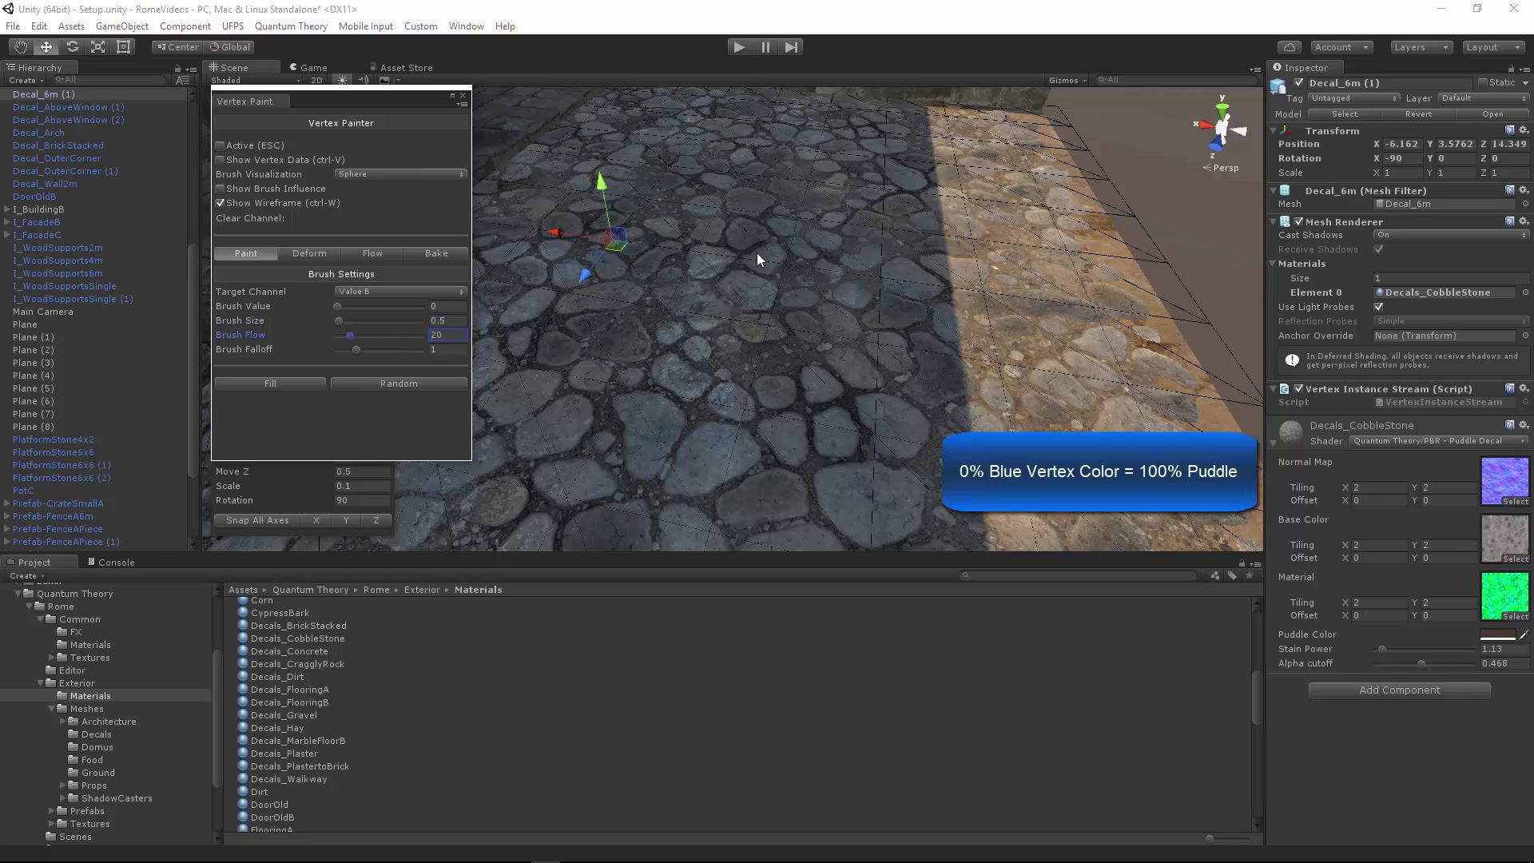
Step: Activate vertex painting and paint a first puddle spot in the blue channel near the middle of the cobblestone decal
{"action": "left_click_drag", "start_coordinate": [755, 253], "coordinate": [726, 245], "text": "alt"}
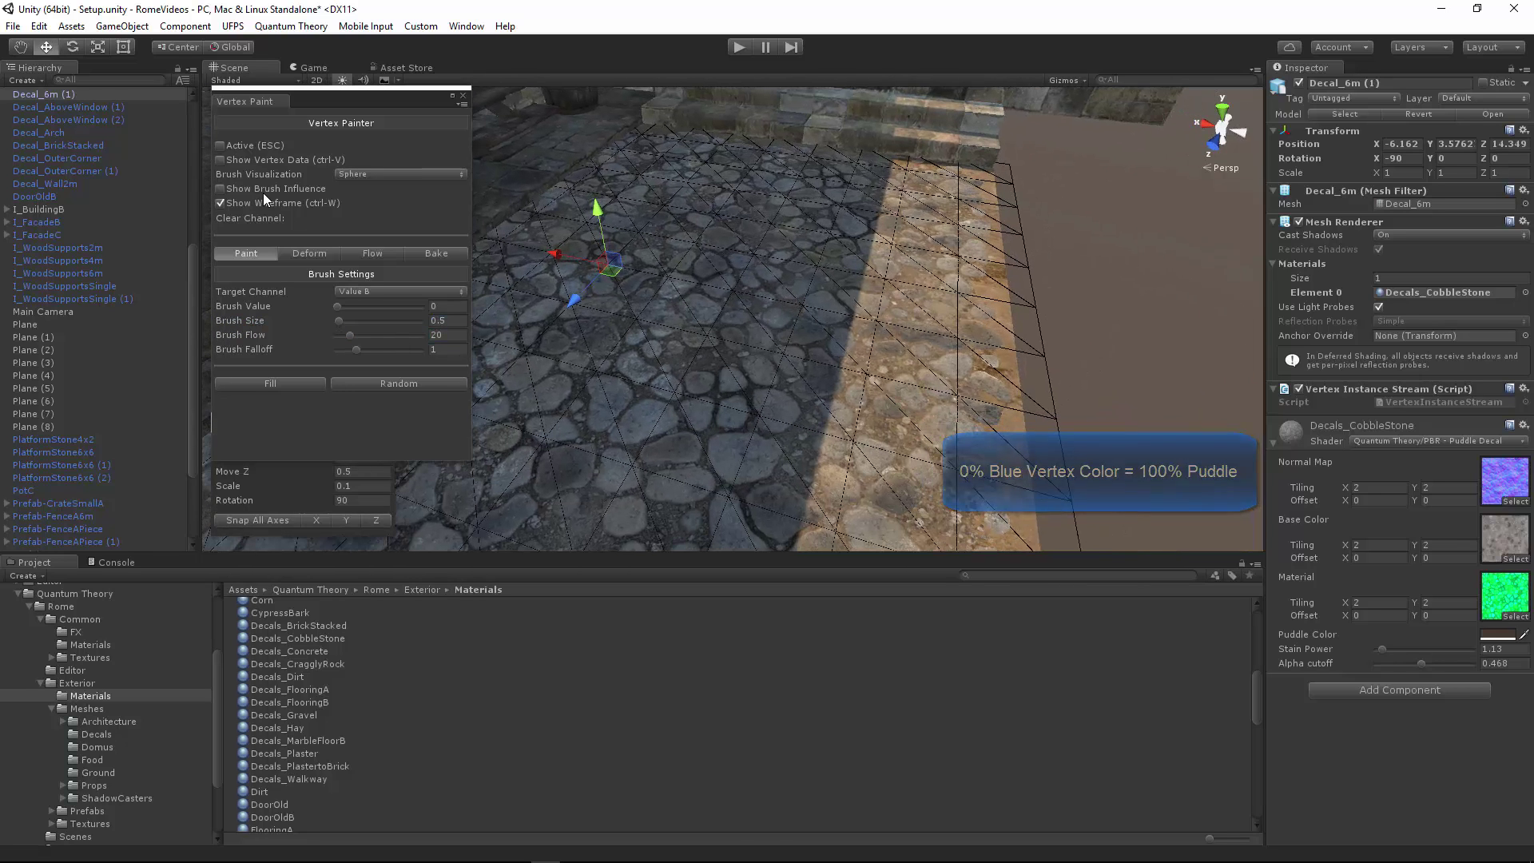
{"action": "left_click", "coordinate": [221, 145]}
{"action": "scroll", "coordinate": [847, 321], "scroll_direction": "up", "scroll_amount": 3}
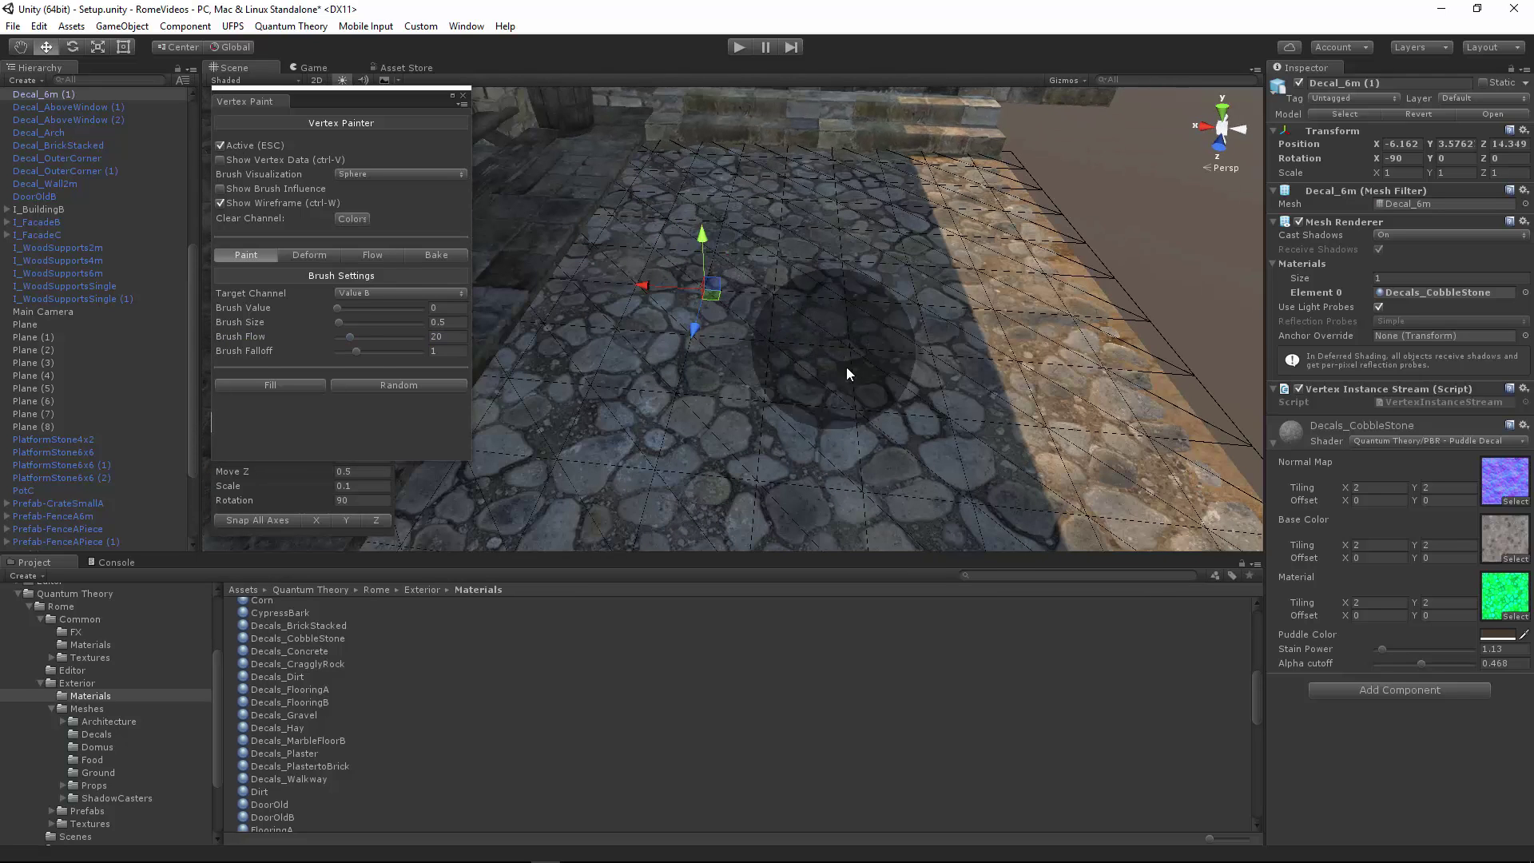
{"action": "right_click_drag", "start_coordinate": [846, 367], "coordinate": [955, 273]}
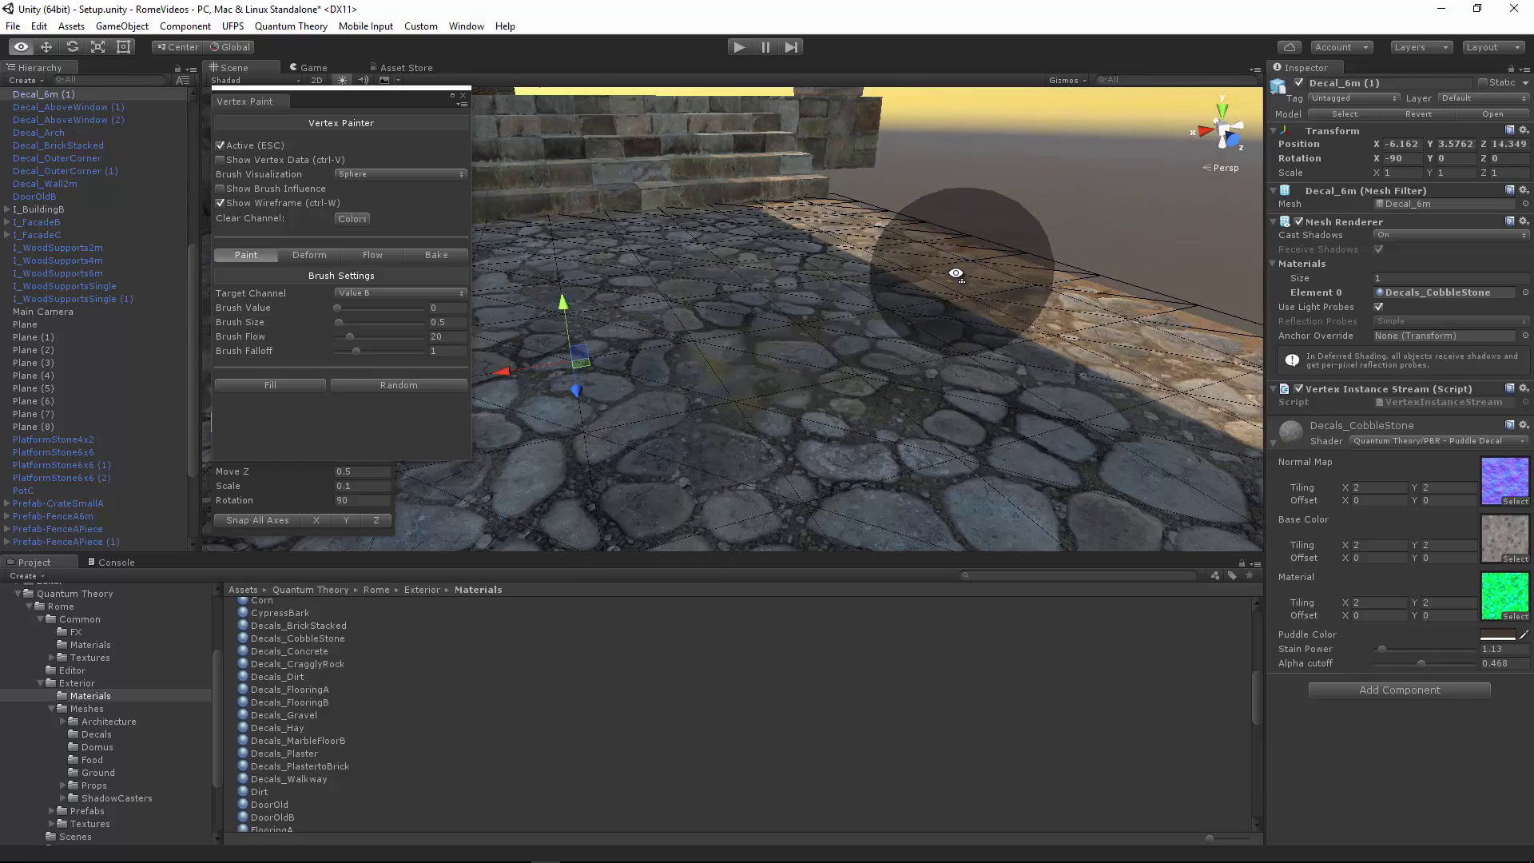
{"action": "right_click_drag", "start_coordinate": [869, 356], "coordinate": [826, 351]}
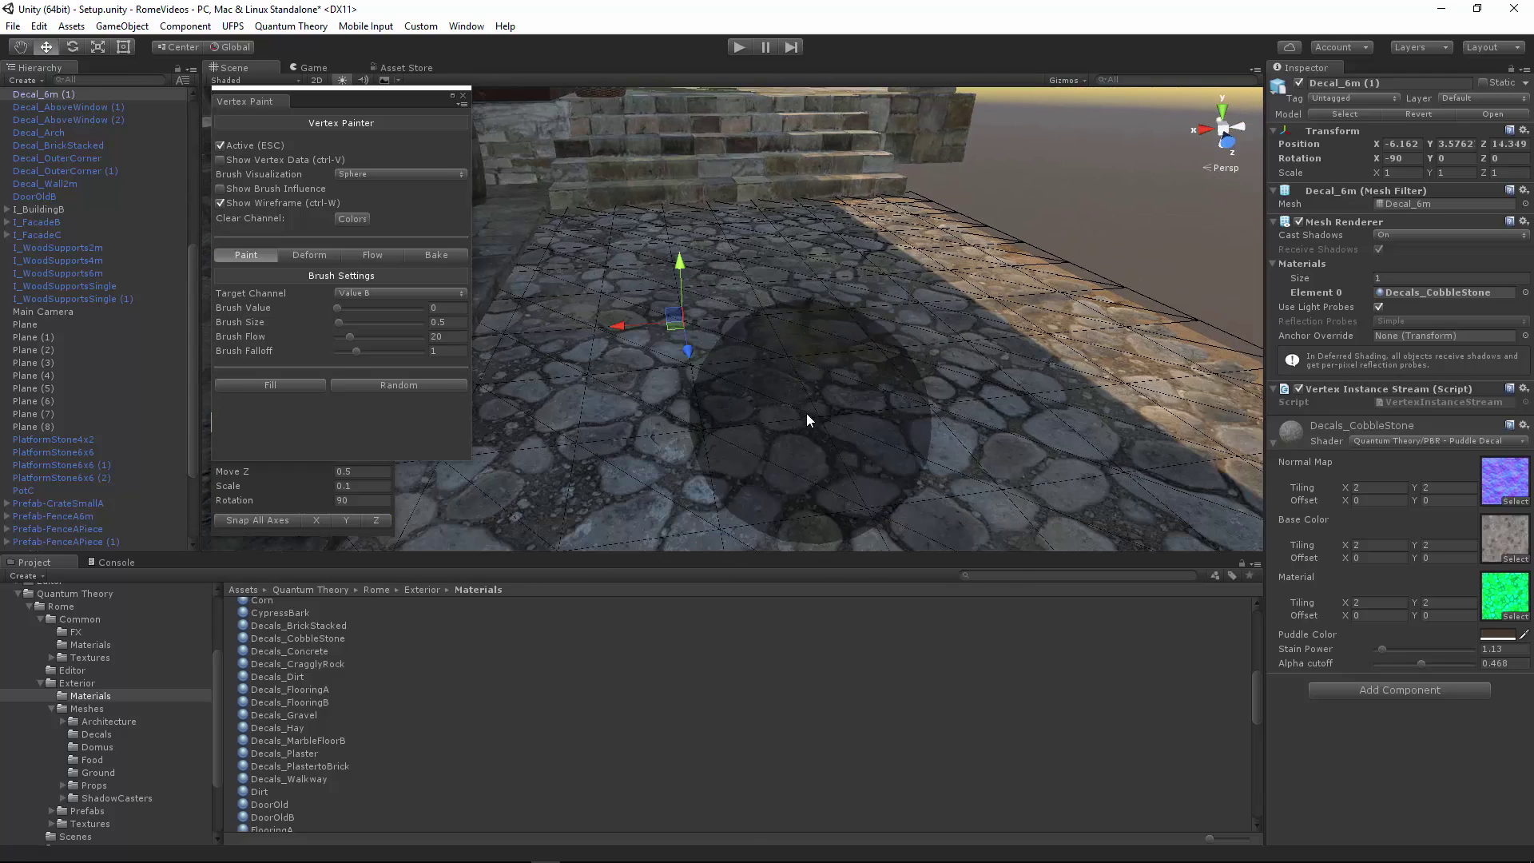
Step: Paint a wider puddle across the cobblestones with brush size 0.8 and flow 35, and hide the wireframe
{"action": "left_click_drag", "start_coordinate": [338, 322], "coordinate": [360, 337]}
{"action": "mouse_move", "coordinate": [877, 403]}
{"action": "left_mouse_down"}
{"action": "mouse_move", "coordinate": [721, 404]}
{"action": "mouse_move", "coordinate": [741, 305]}
{"action": "mouse_move", "coordinate": [861, 299]}
{"action": "mouse_move", "coordinate": [695, 269]}
{"action": "mouse_move", "coordinate": [741, 242]}
{"action": "mouse_move", "coordinate": [682, 240]}
{"action": "mouse_move", "coordinate": [665, 278]}
{"action": "left_mouse_up"}
{"action": "right_click_drag", "start_coordinate": [1027, 365], "coordinate": [1039, 353]}
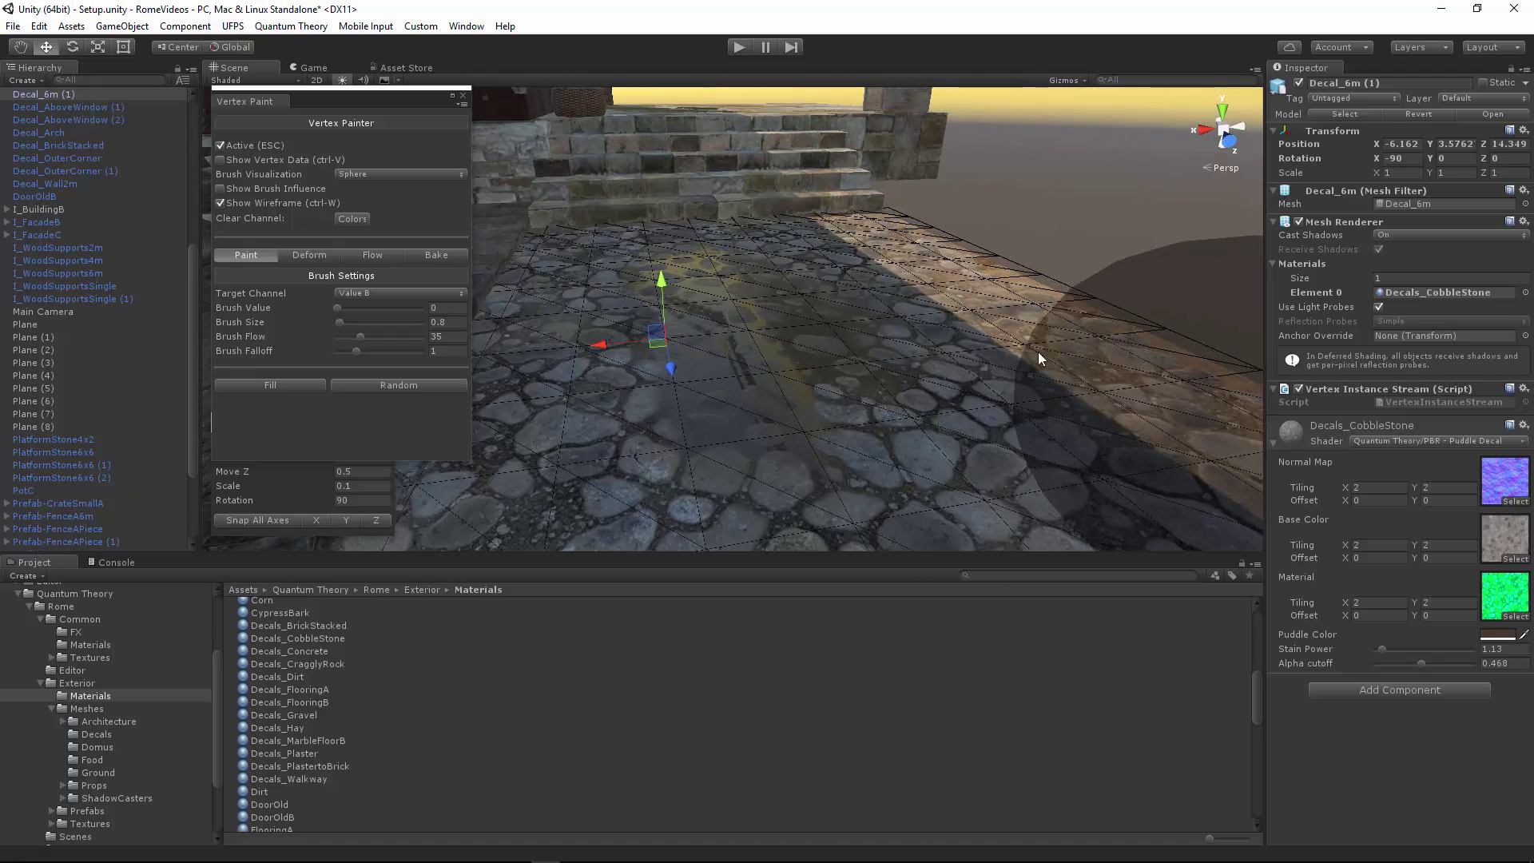
{"action": "key", "text": "ctrl+w"}
Step: Select PlatformStone6x6 (2) beneath the hay decal and open Vertex Painter Pro for it
{"action": "left_click_drag", "start_coordinate": [788, 308], "coordinate": [660, 267], "text": "alt"}
{"action": "middle_click_drag", "start_coordinate": [827, 277], "coordinate": [926, 316]}
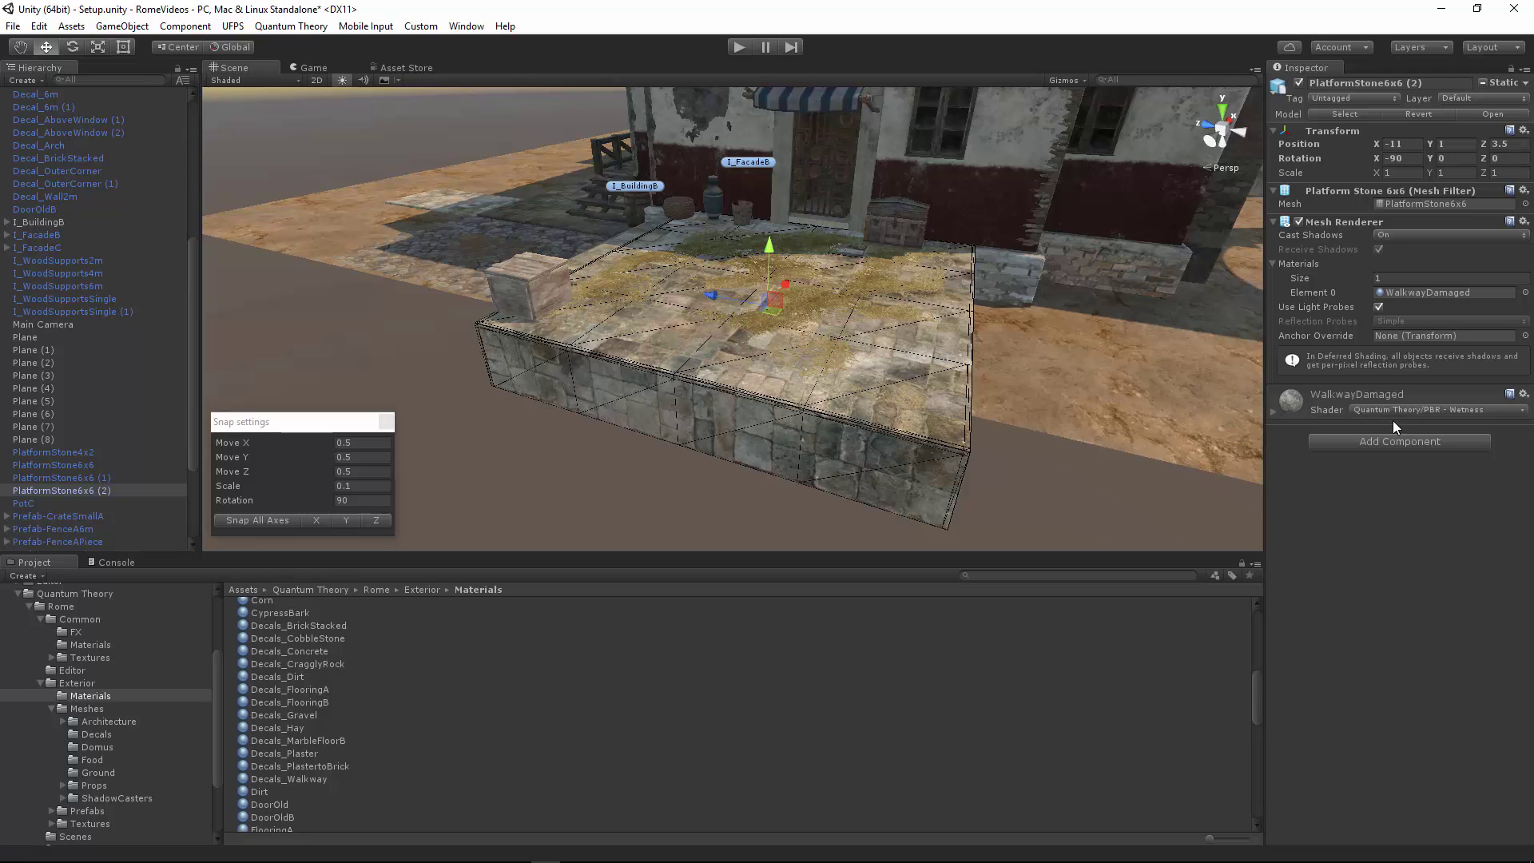
{"action": "right_click_drag", "start_coordinate": [867, 392], "coordinate": [911, 341]}
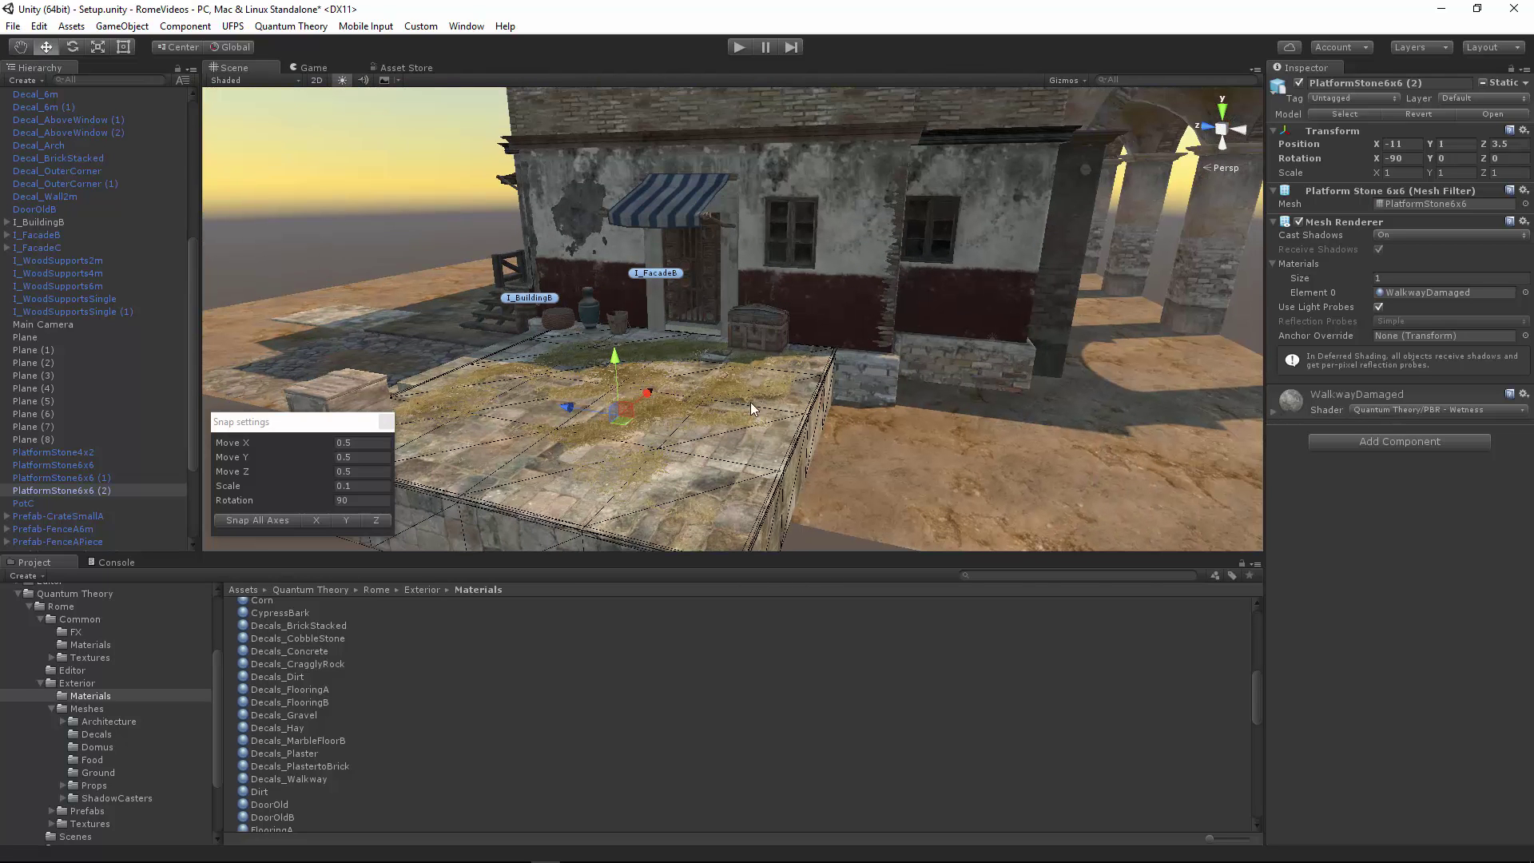
{"action": "left_click_drag", "start_coordinate": [732, 328], "coordinate": [665, 339], "text": "alt"}
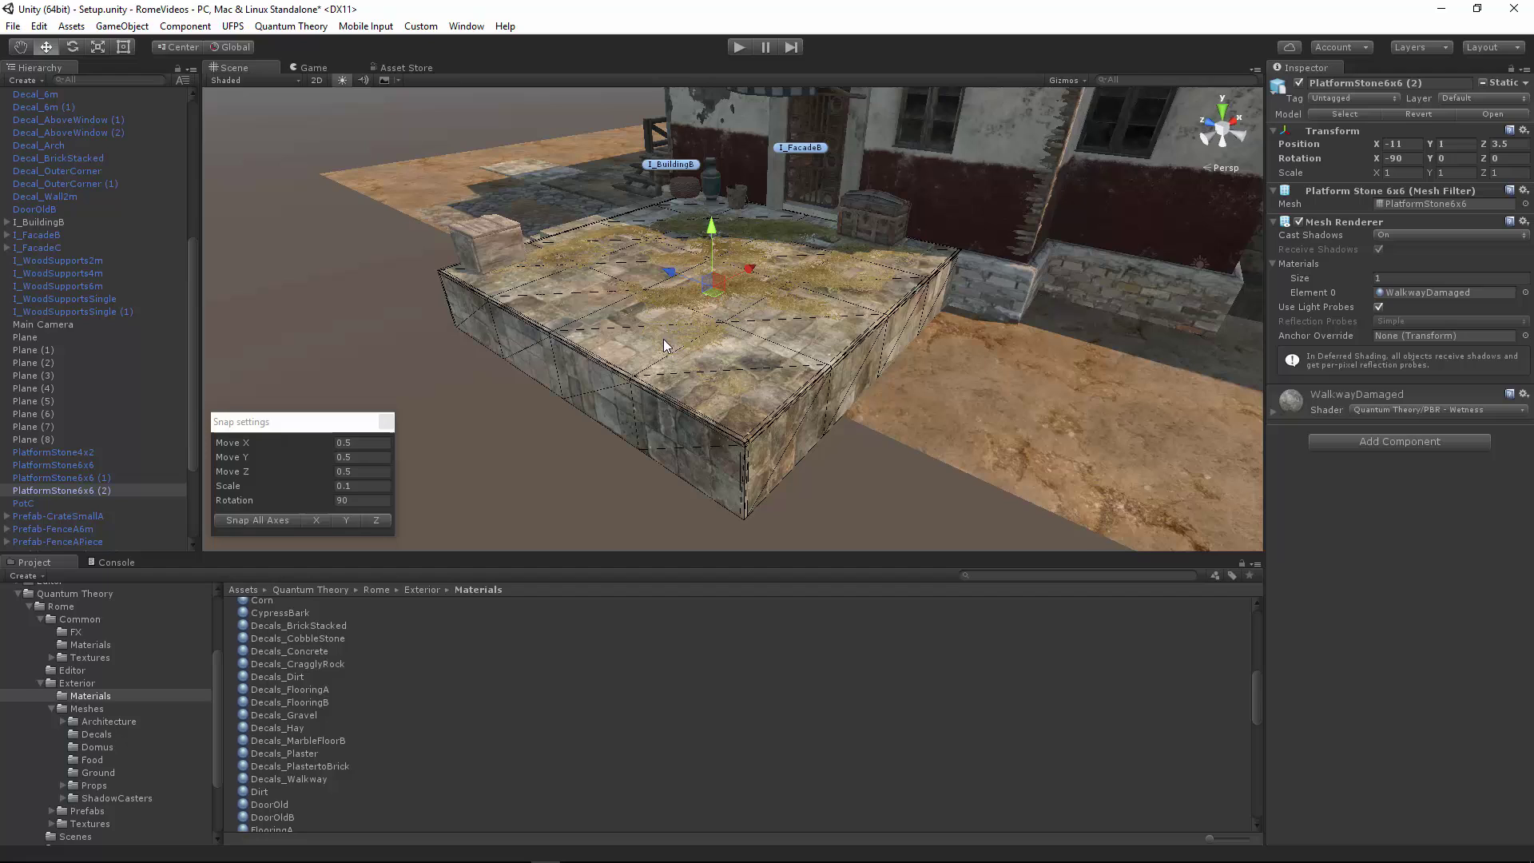
{"action": "left_click", "coordinate": [466, 27]}
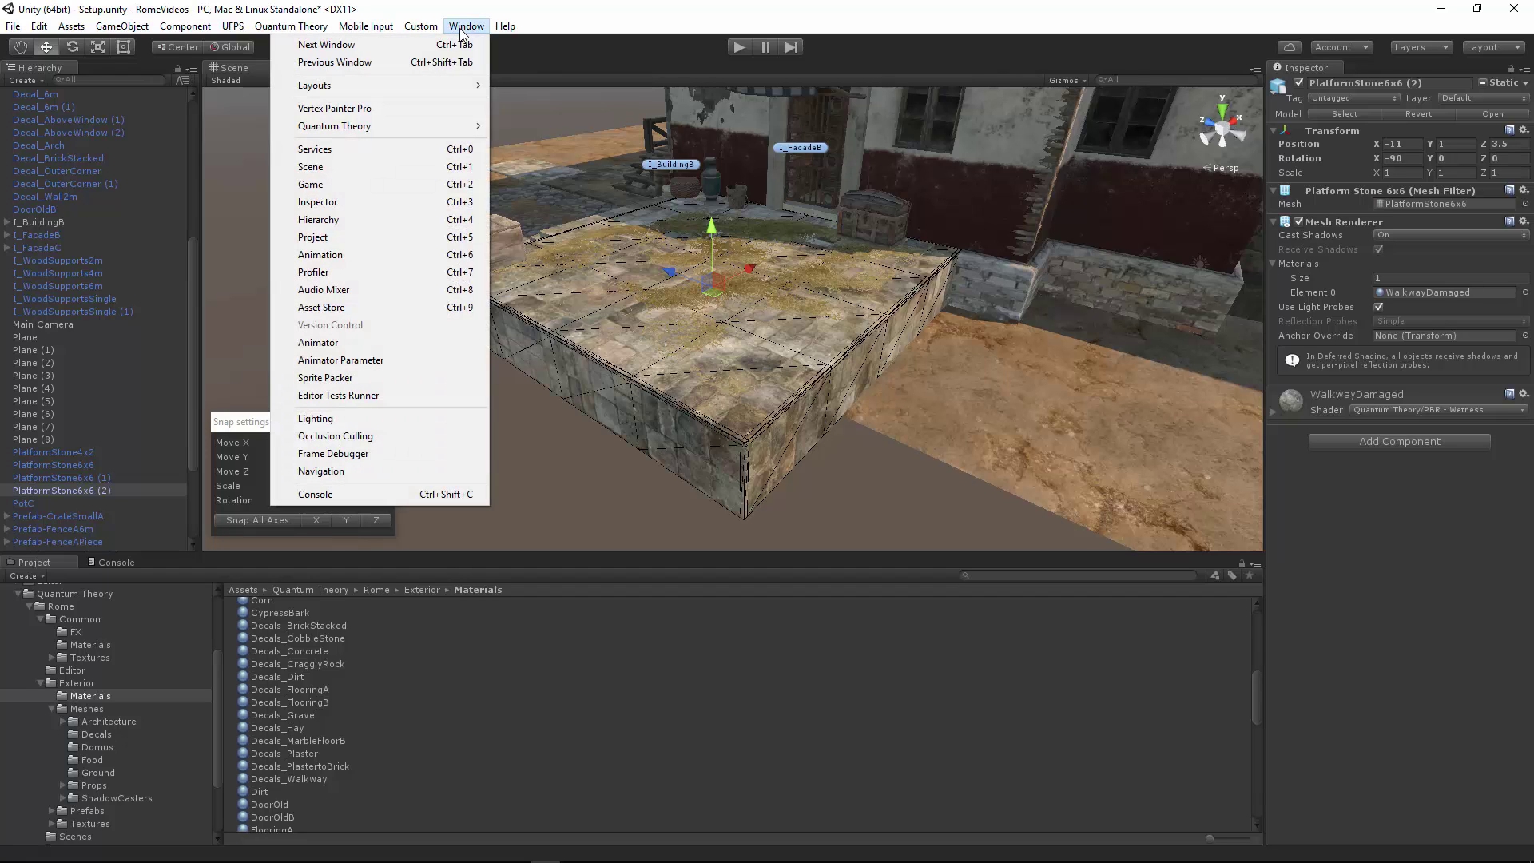
{"action": "left_click", "coordinate": [424, 120]}
Step: Set the target channel to Color and the brush color to R 0, G 255, B 255, A 0
{"action": "left_click", "coordinate": [374, 291]}
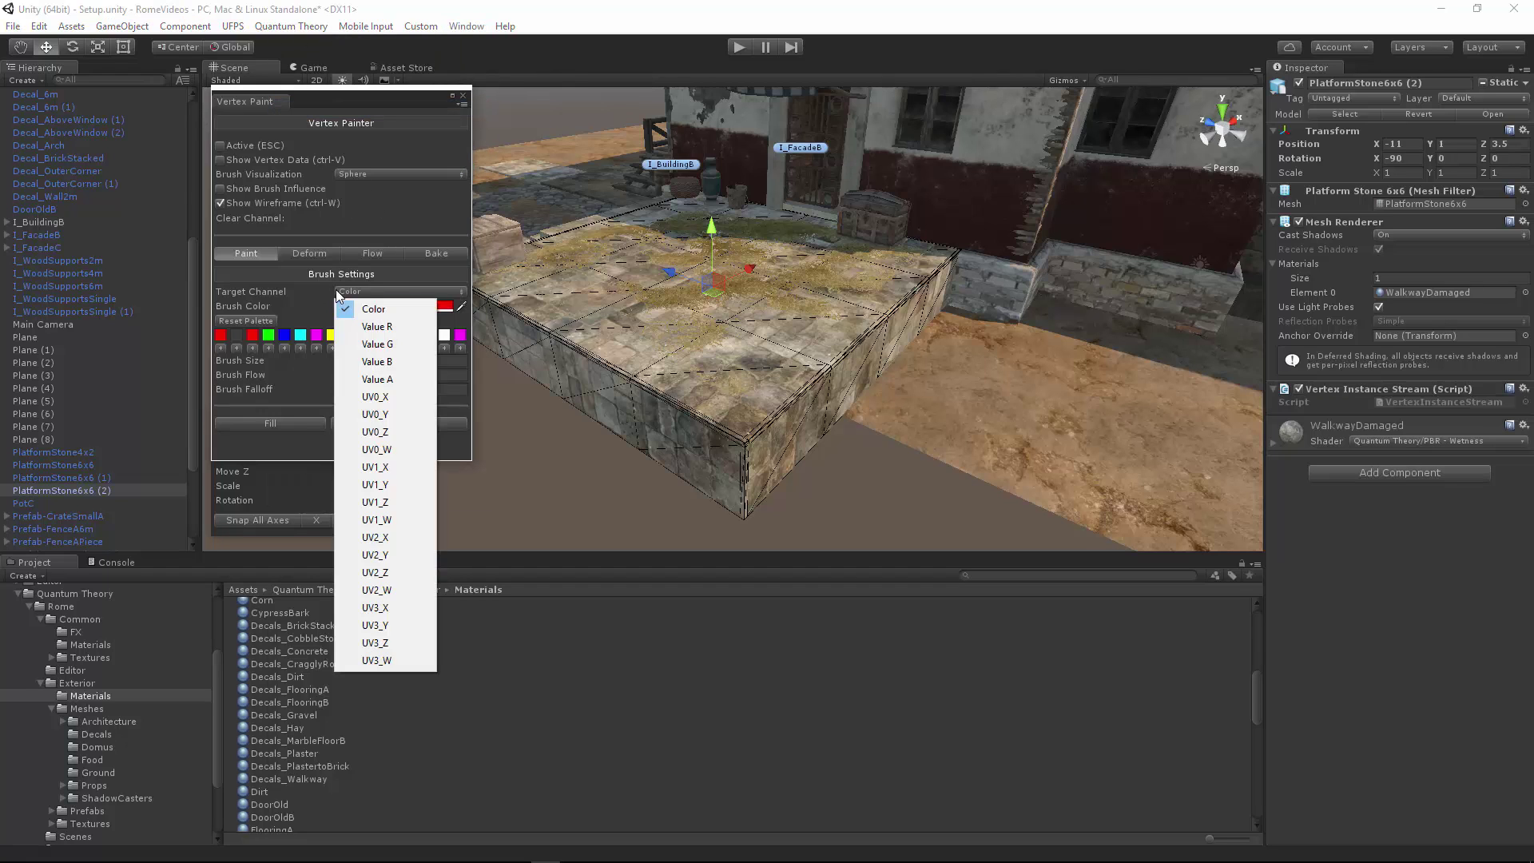
{"action": "left_click", "coordinate": [392, 328]}
{"action": "left_click", "coordinate": [372, 292]}
{"action": "left_click", "coordinate": [373, 308]}
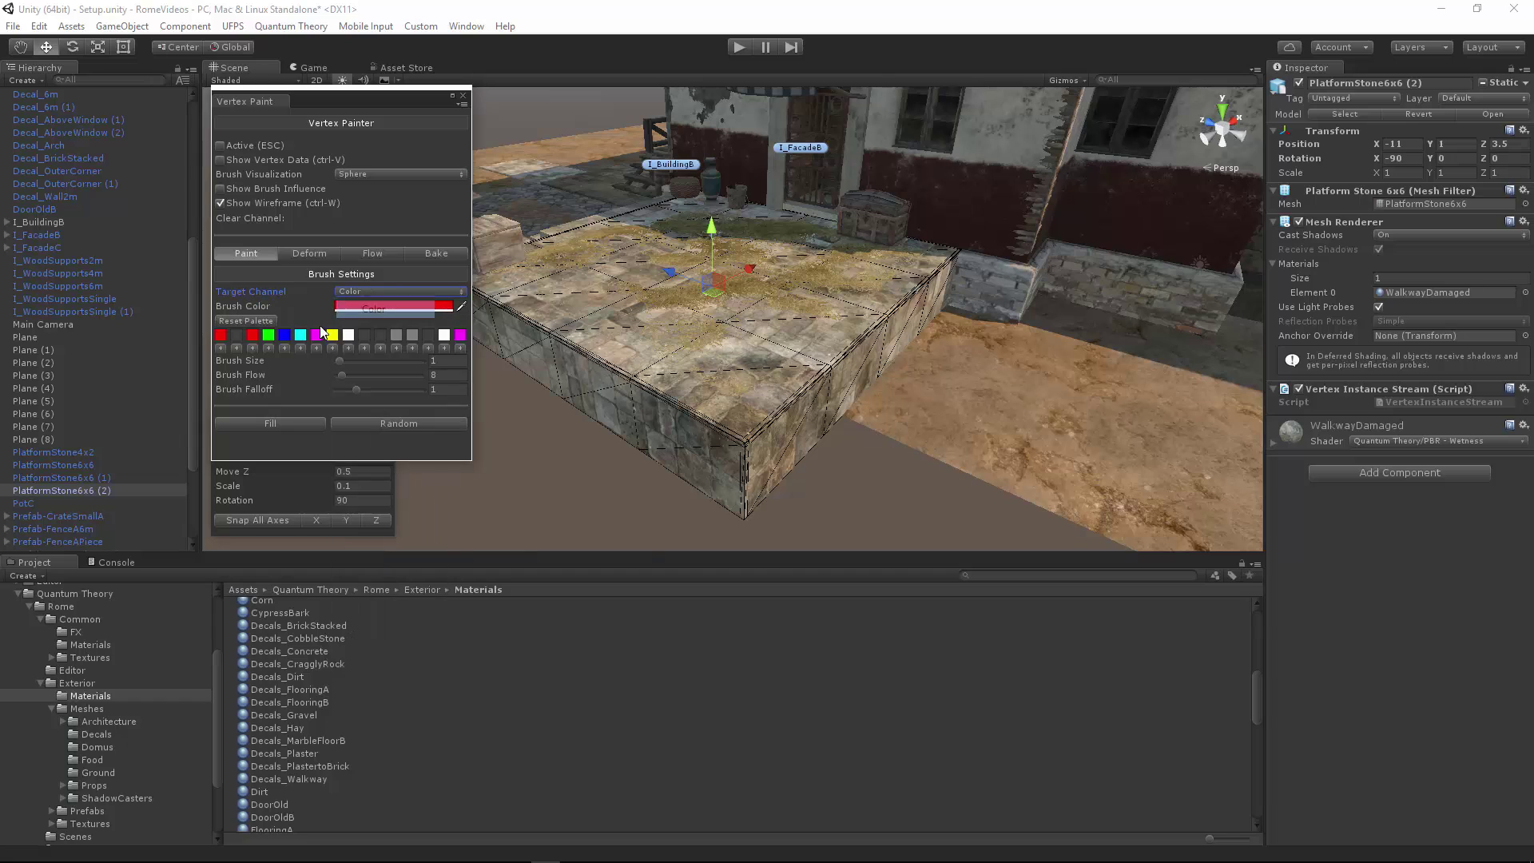
{"action": "left_click", "coordinate": [388, 308]}
{"action": "left_click_drag", "start_coordinate": [347, 628], "coordinate": [453, 645]}
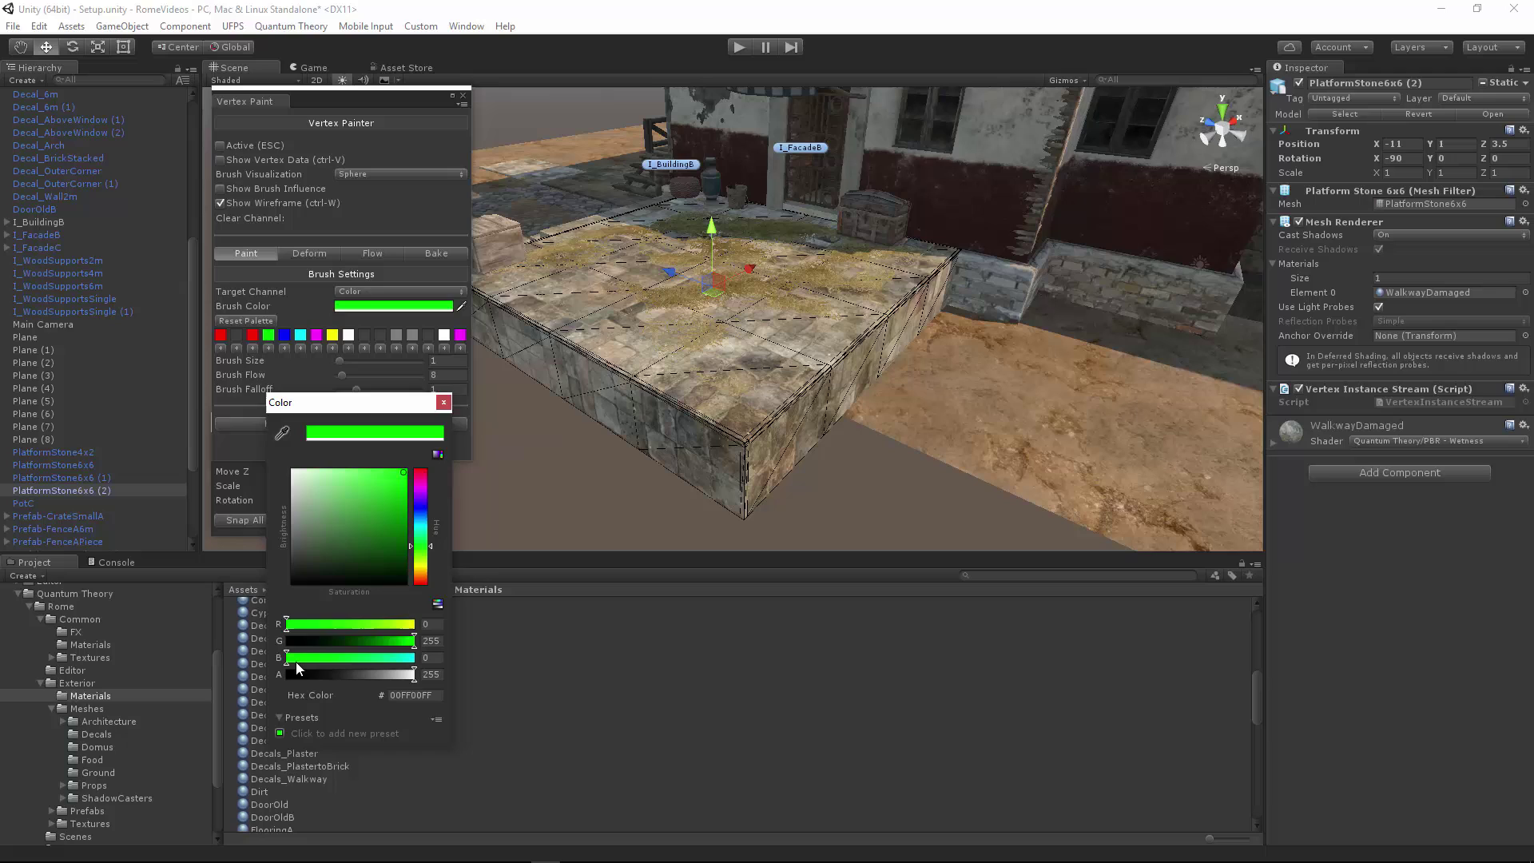
{"action": "mouse_move", "coordinate": [294, 661]}
{"action": "left_mouse_down"}
{"action": "mouse_move", "coordinate": [418, 673]}
{"action": "mouse_move", "coordinate": [212, 673]}
{"action": "left_mouse_up"}
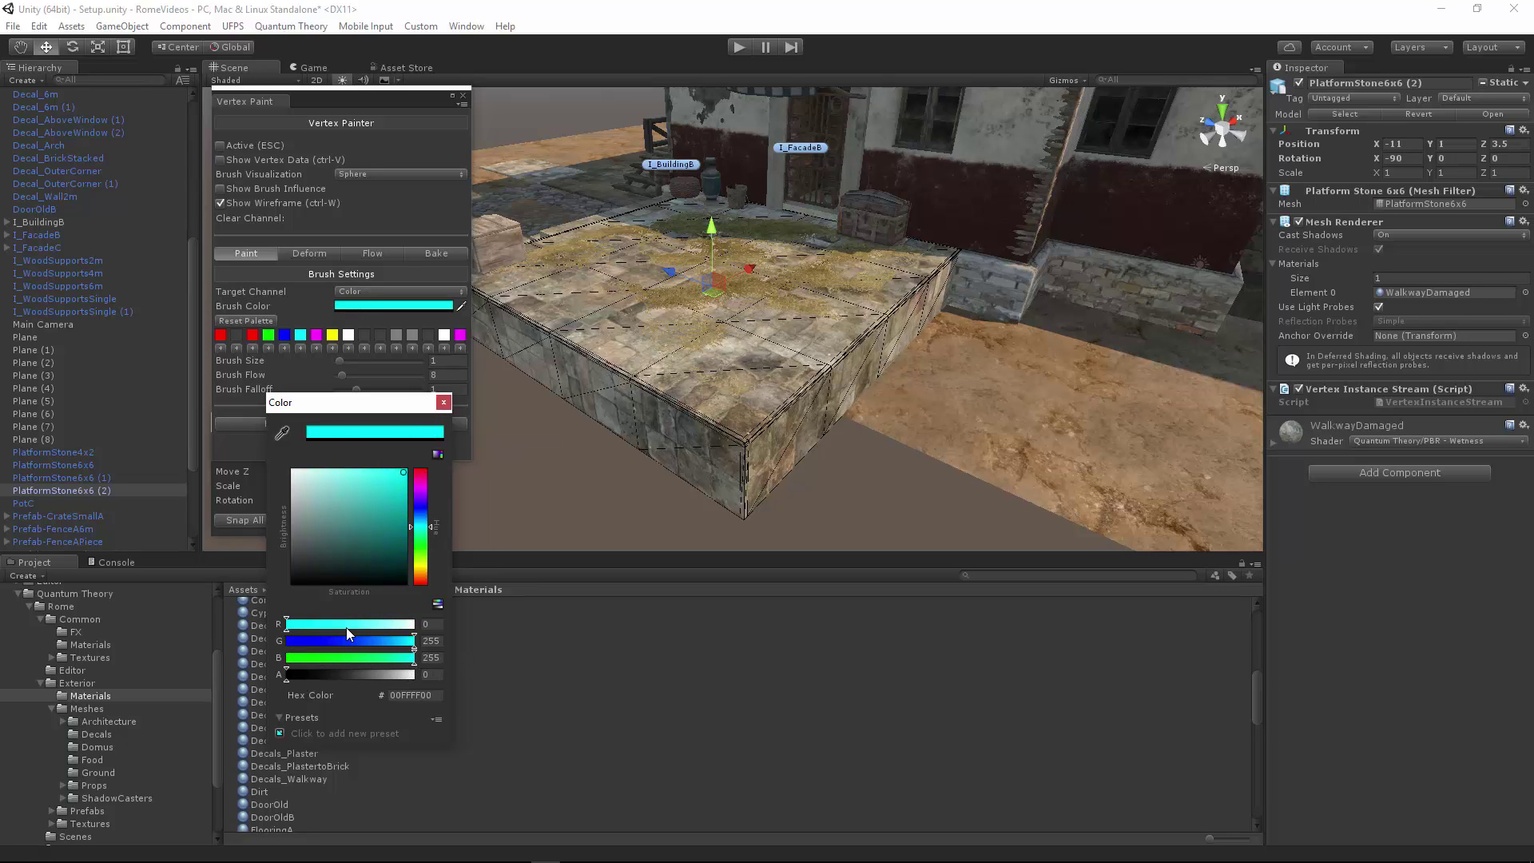
{"action": "left_click", "coordinate": [444, 402]}
Step: Activate vertex painting and paint the platform stones near the outer corner with brush size 0.5 and flow 39
{"action": "mouse_move", "coordinate": [704, 371]}
{"action": "left_mouse_down", "text": "alt"}
{"action": "mouse_move", "coordinate": [672, 380]}
{"action": "mouse_move", "coordinate": [695, 377]}
{"action": "left_mouse_up", "text": "alt"}
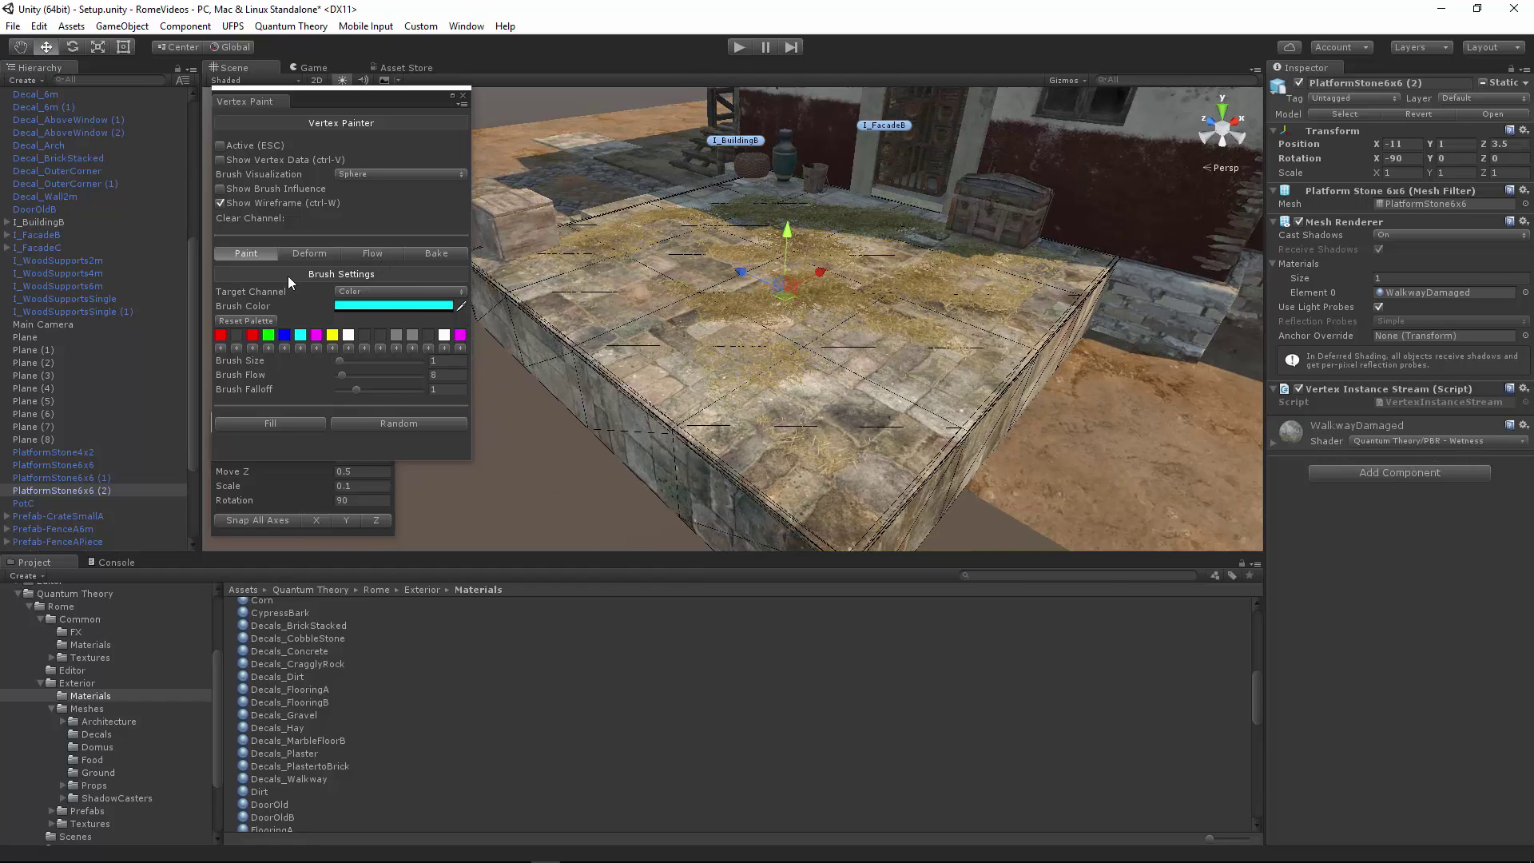
{"action": "left_click", "coordinate": [221, 146]}
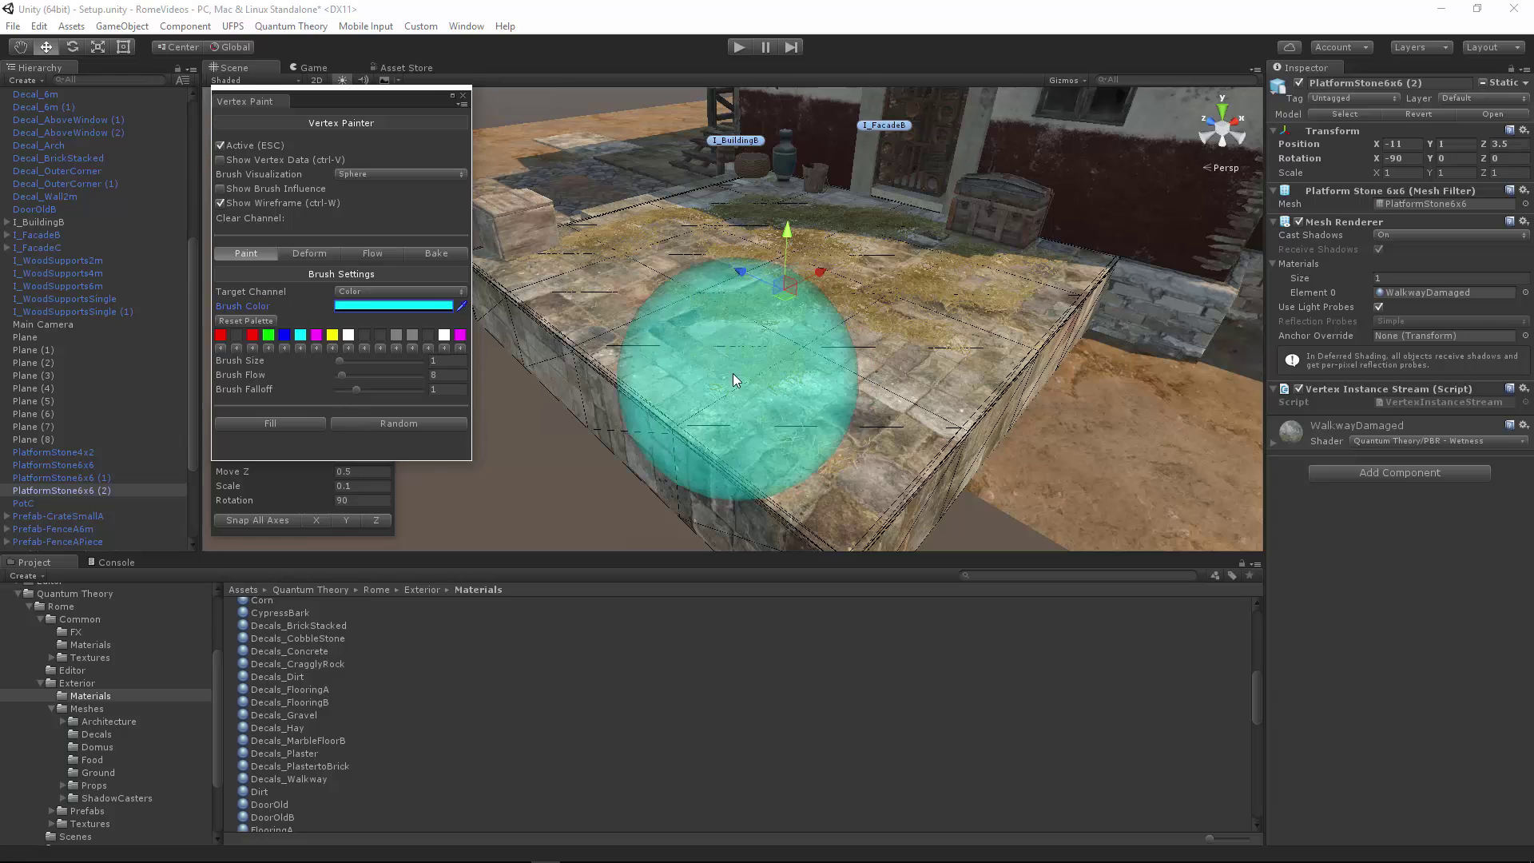
{"action": "left_click_drag", "start_coordinate": [342, 375], "coordinate": [363, 375]}
{"action": "left_click", "coordinate": [409, 358]}
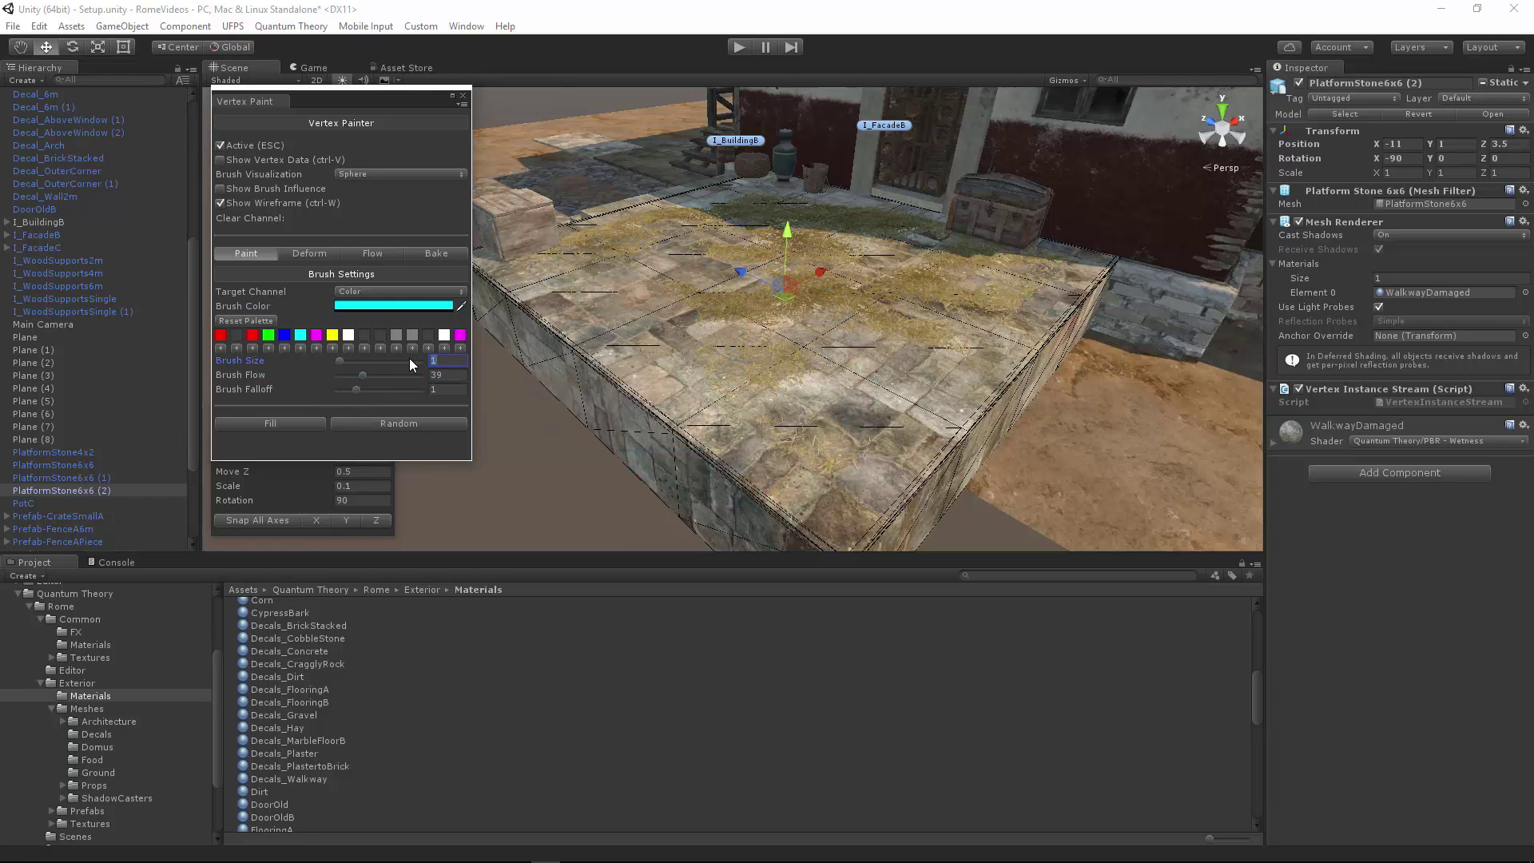
{"action": "left_click", "coordinate": [807, 372]}
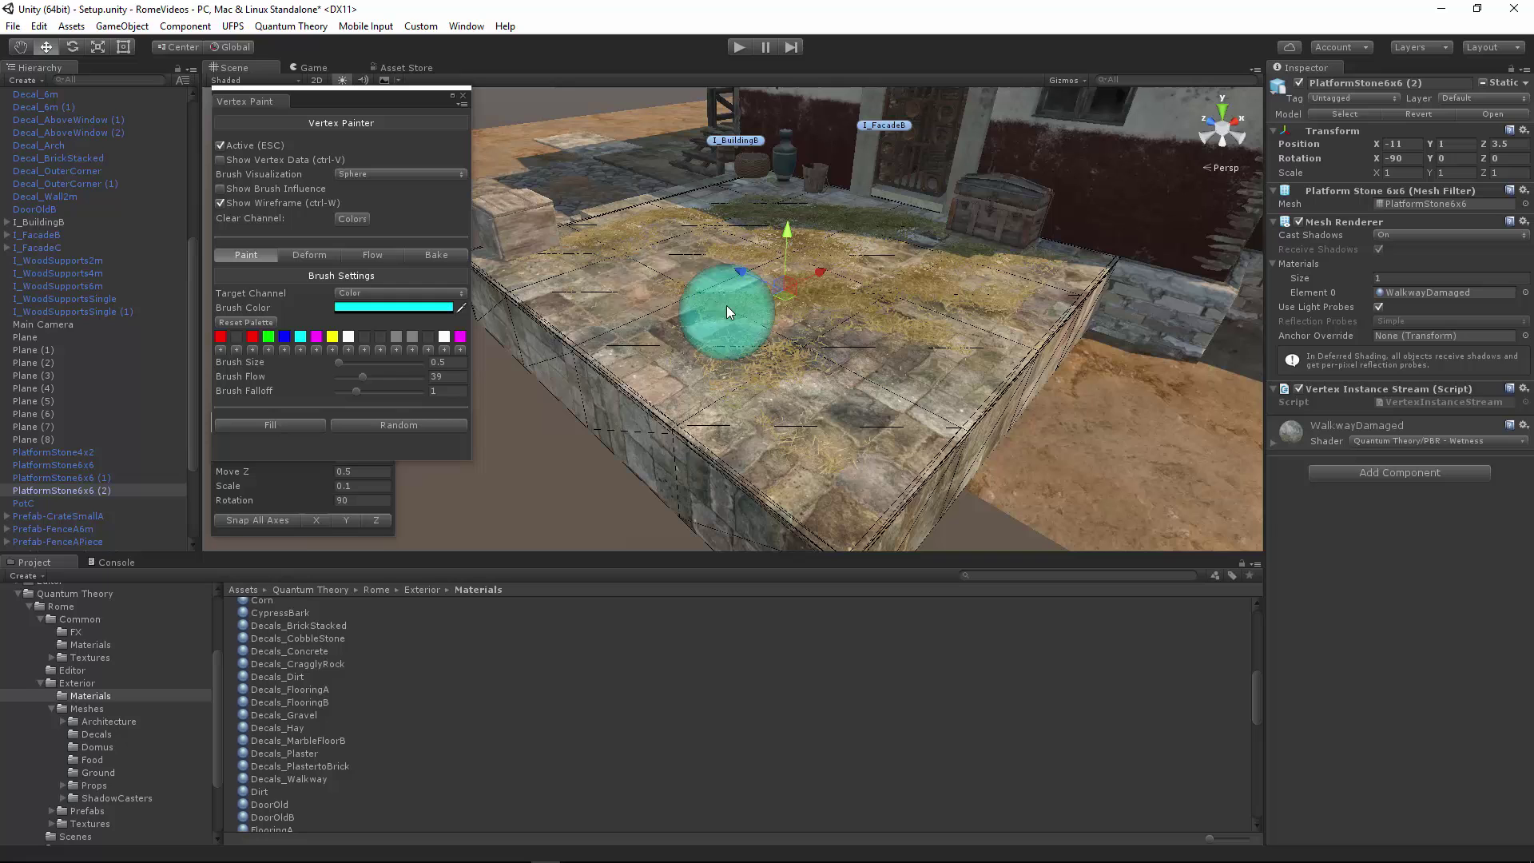
{"action": "mouse_move", "coordinate": [673, 421]}
{"action": "left_mouse_down"}
{"action": "mouse_move", "coordinate": [967, 405]}
{"action": "mouse_move", "coordinate": [973, 432]}
{"action": "left_mouse_up"}
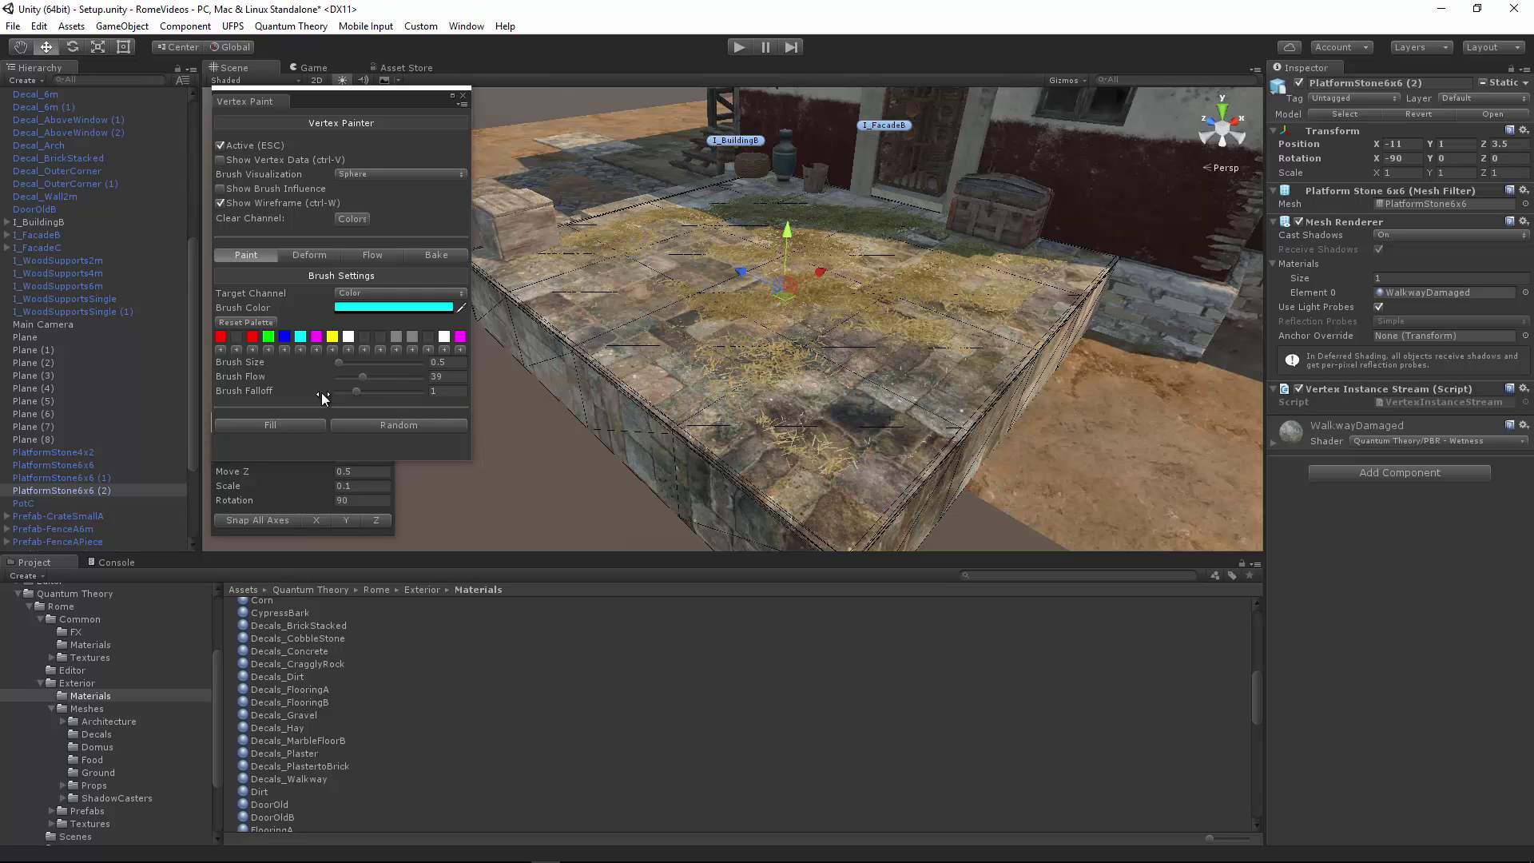
Step: Set the brush flow to 119 and paint more wetness over the stones along the platform's outer edge
{"action": "left_click", "coordinate": [372, 377]}
{"action": "left_click_drag", "start_coordinate": [372, 378], "coordinate": [415, 377]}
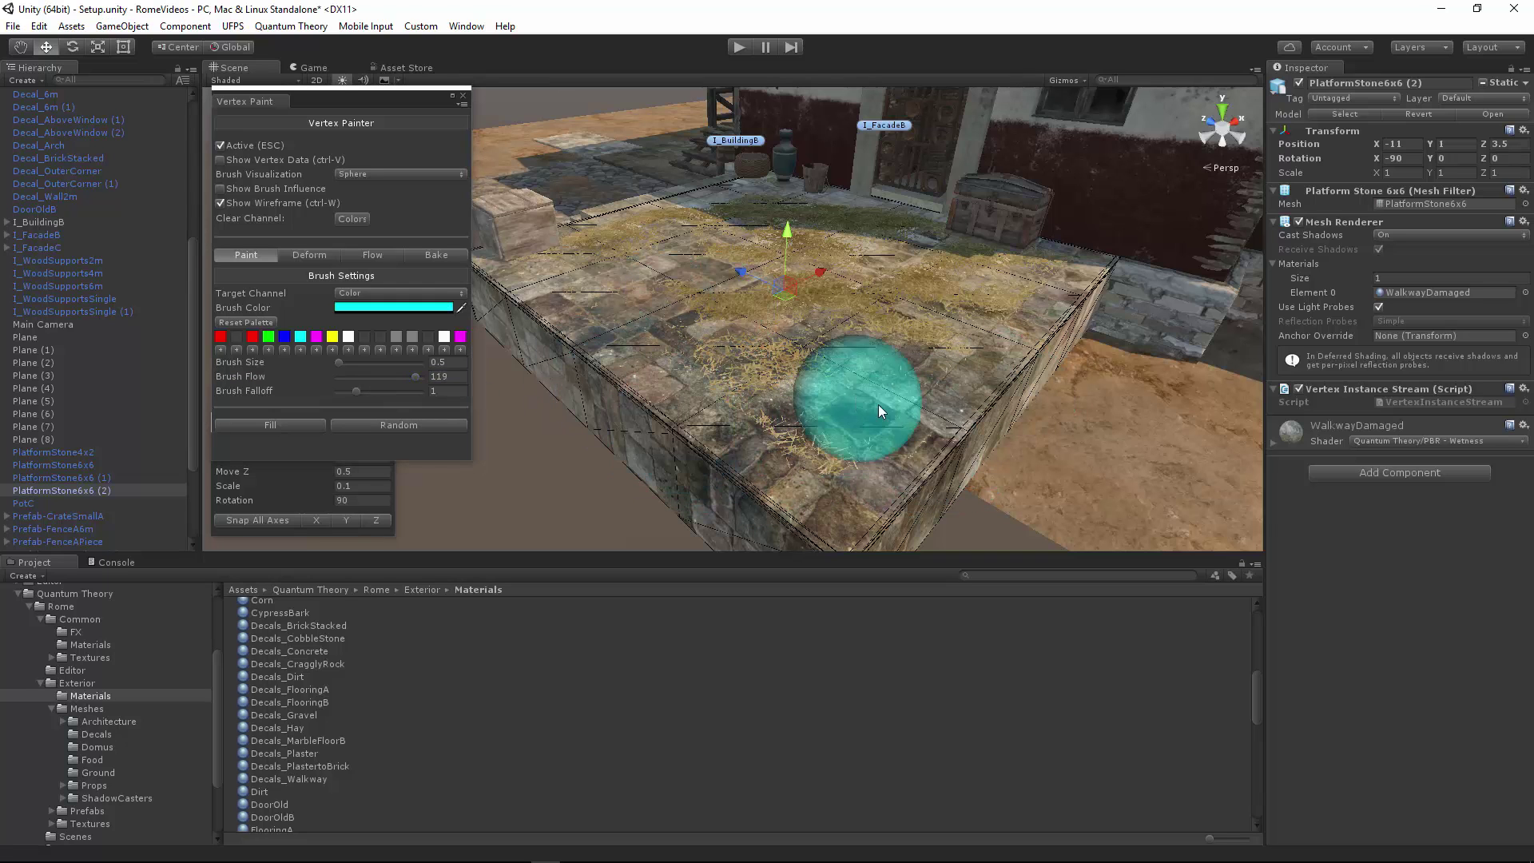
{"action": "key", "text": "a"}
{"action": "right_click_drag", "start_coordinate": [837, 423], "coordinate": [1322, 340]}
{"action": "key", "text": "w"}
{"action": "mouse_move", "coordinate": [816, 325]}
{"action": "right_mouse_down"}
{"action": "mouse_move", "coordinate": [807, 366]}
{"action": "mouse_move", "coordinate": [772, 366]}
{"action": "mouse_move", "coordinate": [951, 400]}
{"action": "right_mouse_up"}
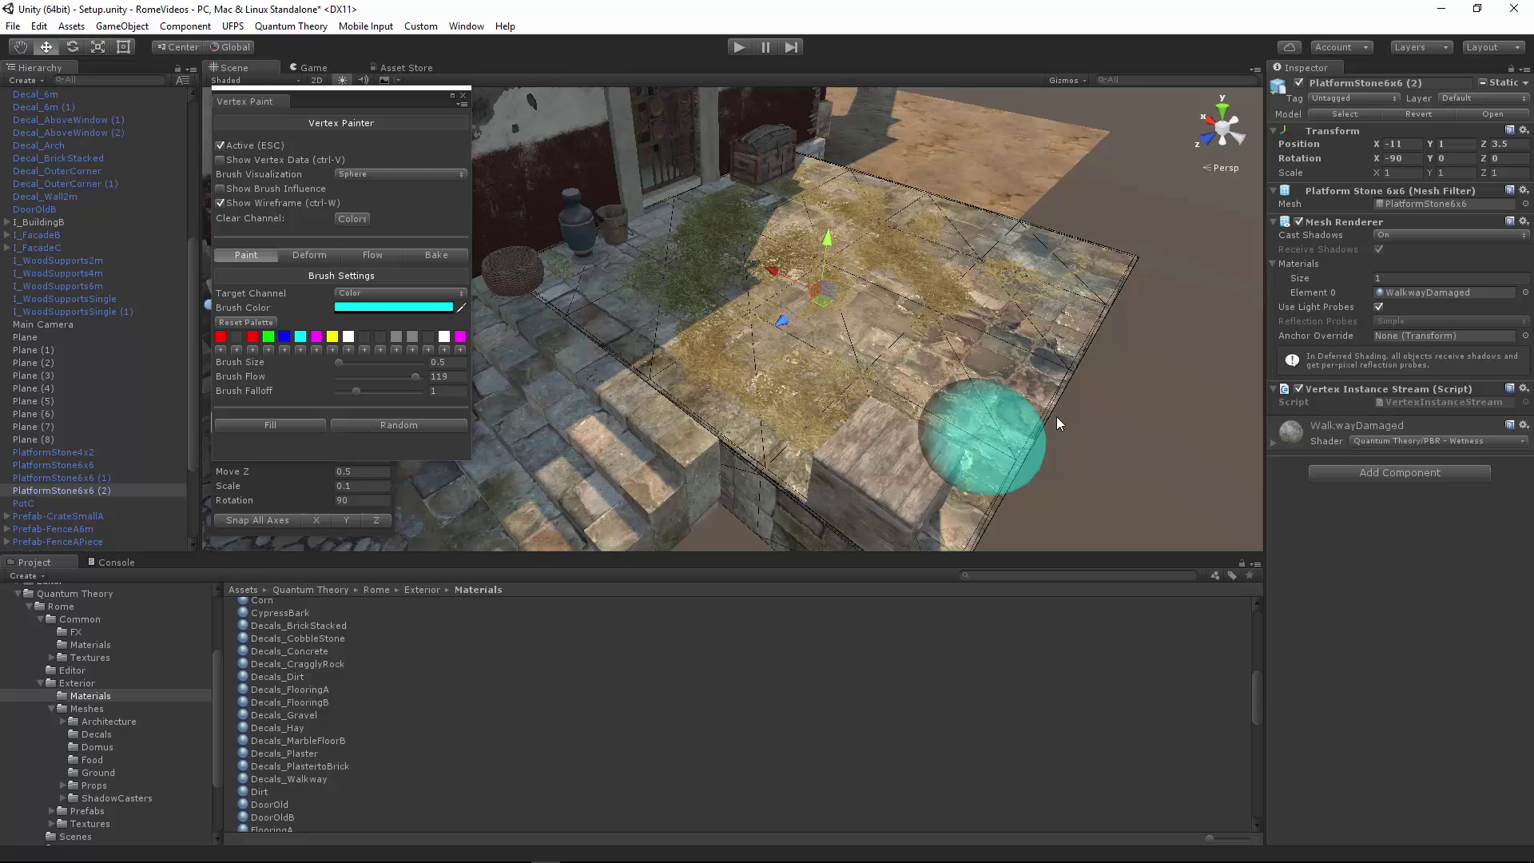
{"action": "right_click_drag", "start_coordinate": [1096, 302], "coordinate": [755, 402]}
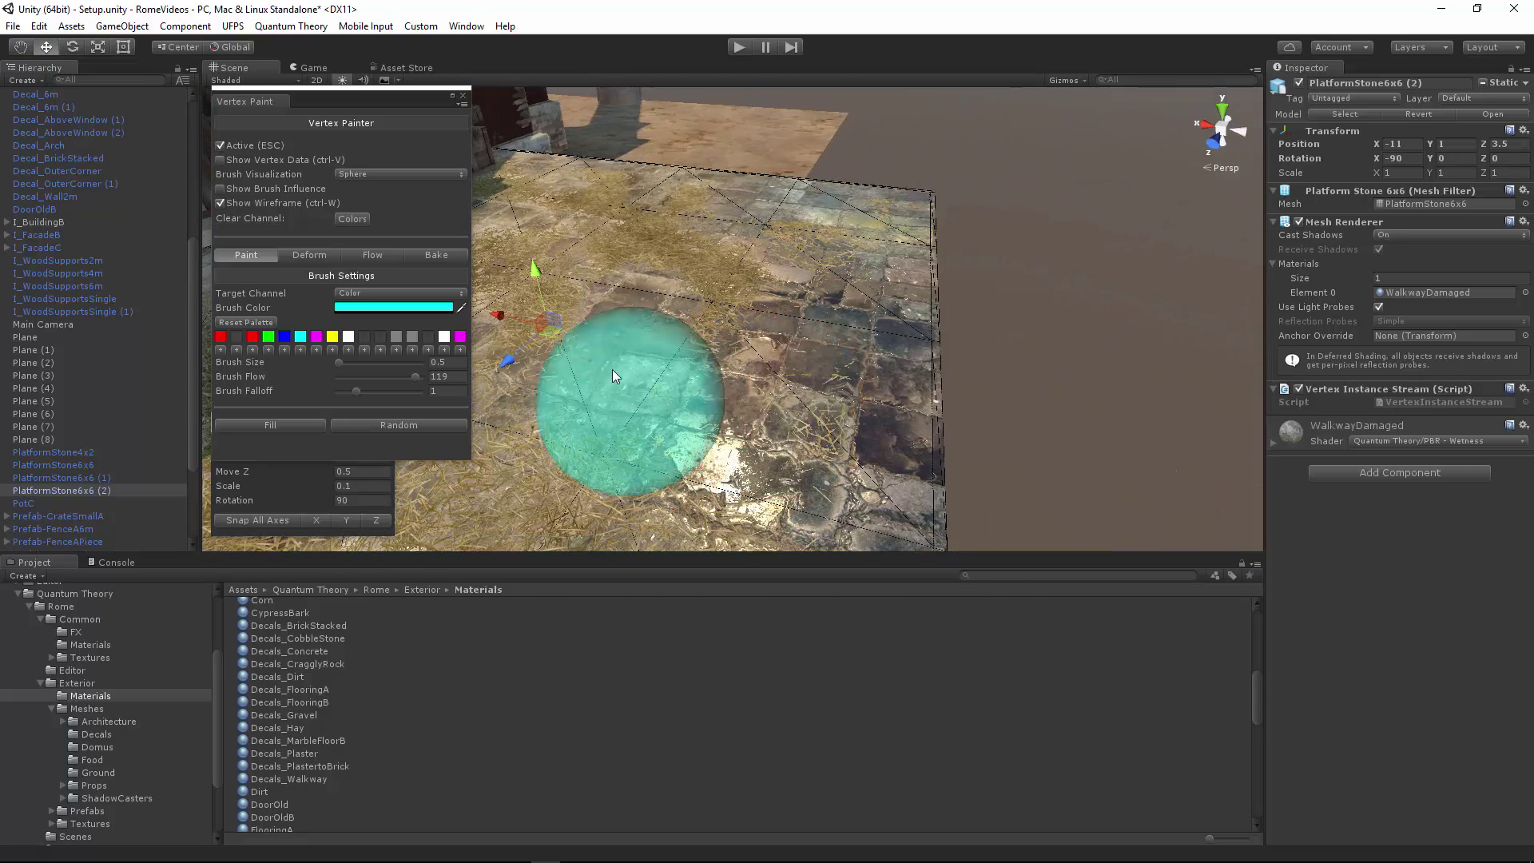
Step: Deactivate vertex painting, close Vertex Painter, and check the painted platform from its outer edge
{"action": "left_click", "coordinate": [224, 146]}
{"action": "left_click", "coordinate": [462, 97]}
{"action": "left_click", "coordinate": [989, 167]}
{"action": "right_click_drag", "start_coordinate": [911, 344], "coordinate": [742, 400]}
{"action": "right_click_drag", "start_coordinate": [951, 434], "coordinate": [695, 389]}
Step: Expand the platform's WalkwayDamaged material settings and raise its stain smoothness
{"action": "left_click", "coordinate": [665, 333]}
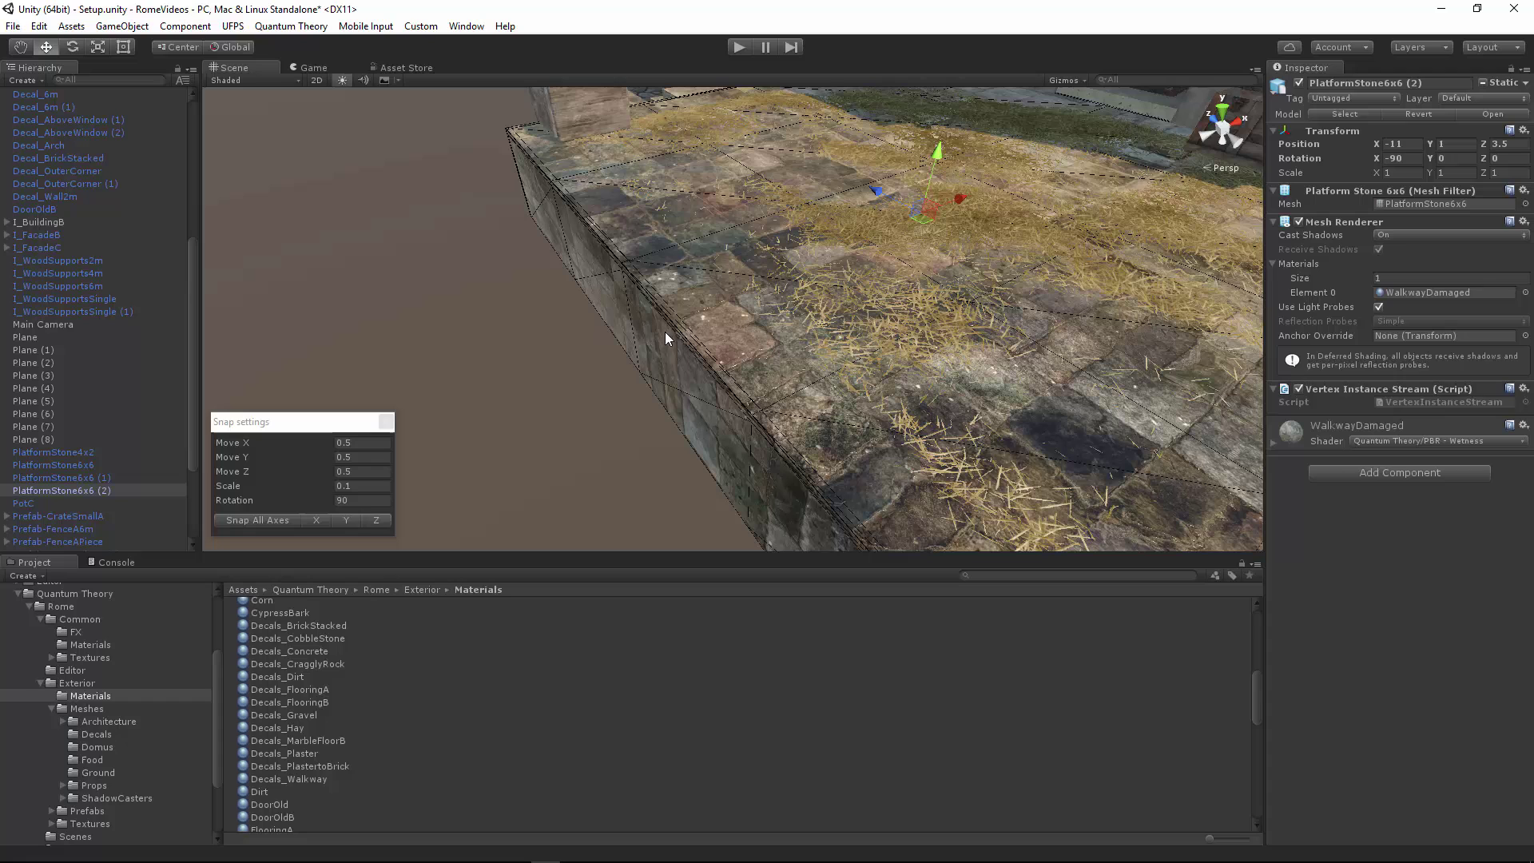
{"action": "left_click", "coordinate": [1273, 442]}
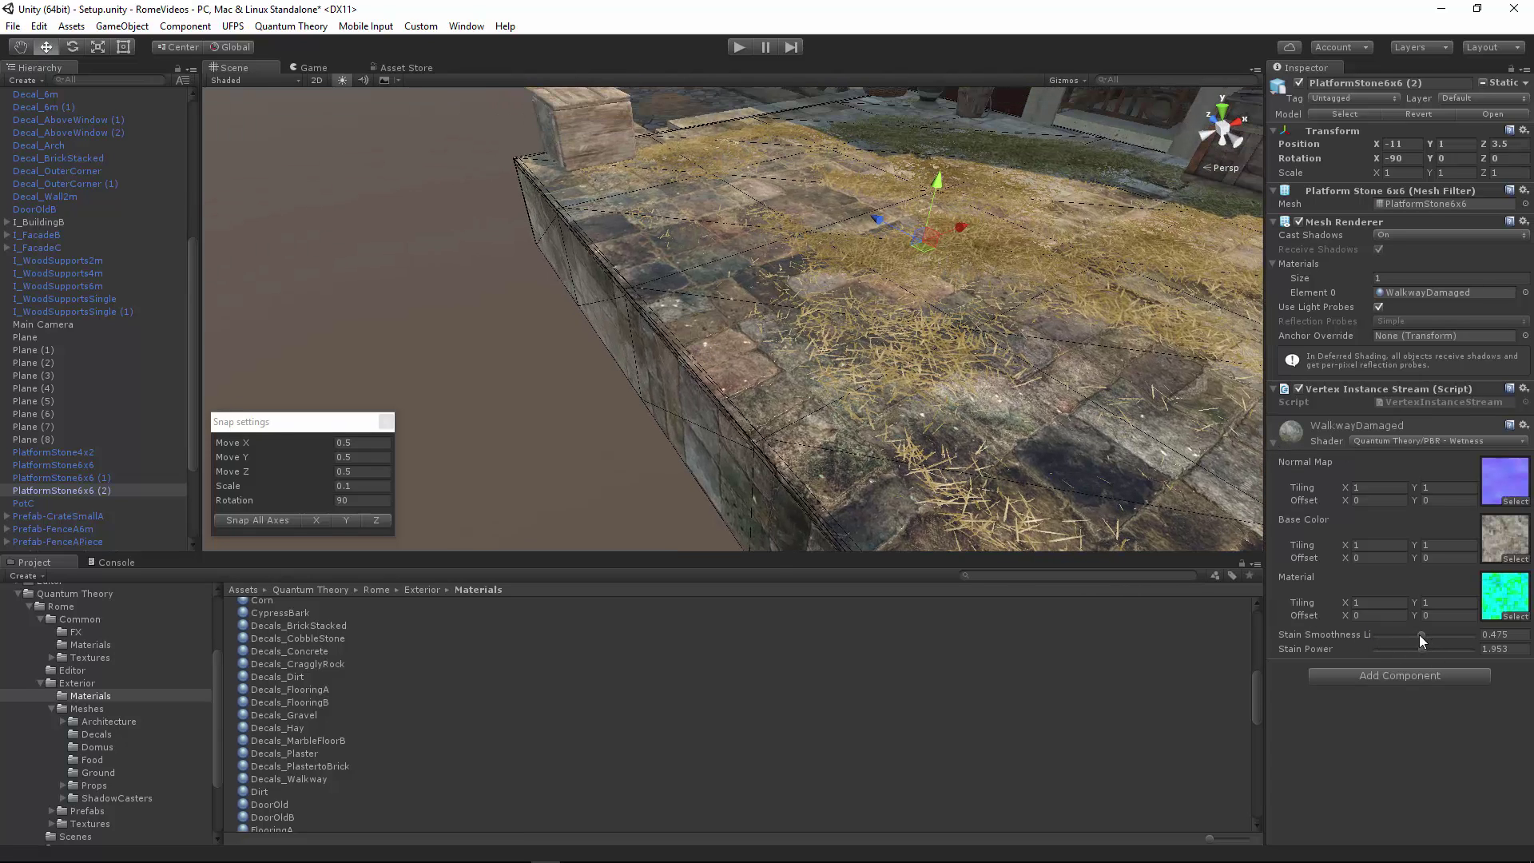
{"action": "left_click_drag", "start_coordinate": [1420, 637], "coordinate": [1475, 637]}
Step: Move the Decal_6m hay decal along X to about -16.81, clear of the stone platform
{"action": "left_click_drag", "start_coordinate": [1119, 436], "coordinate": [890, 336], "text": "alt"}
{"action": "scroll", "coordinate": [807, 333], "scroll_direction": "down", "scroll_amount": 6}
{"action": "left_click", "coordinate": [978, 355]}
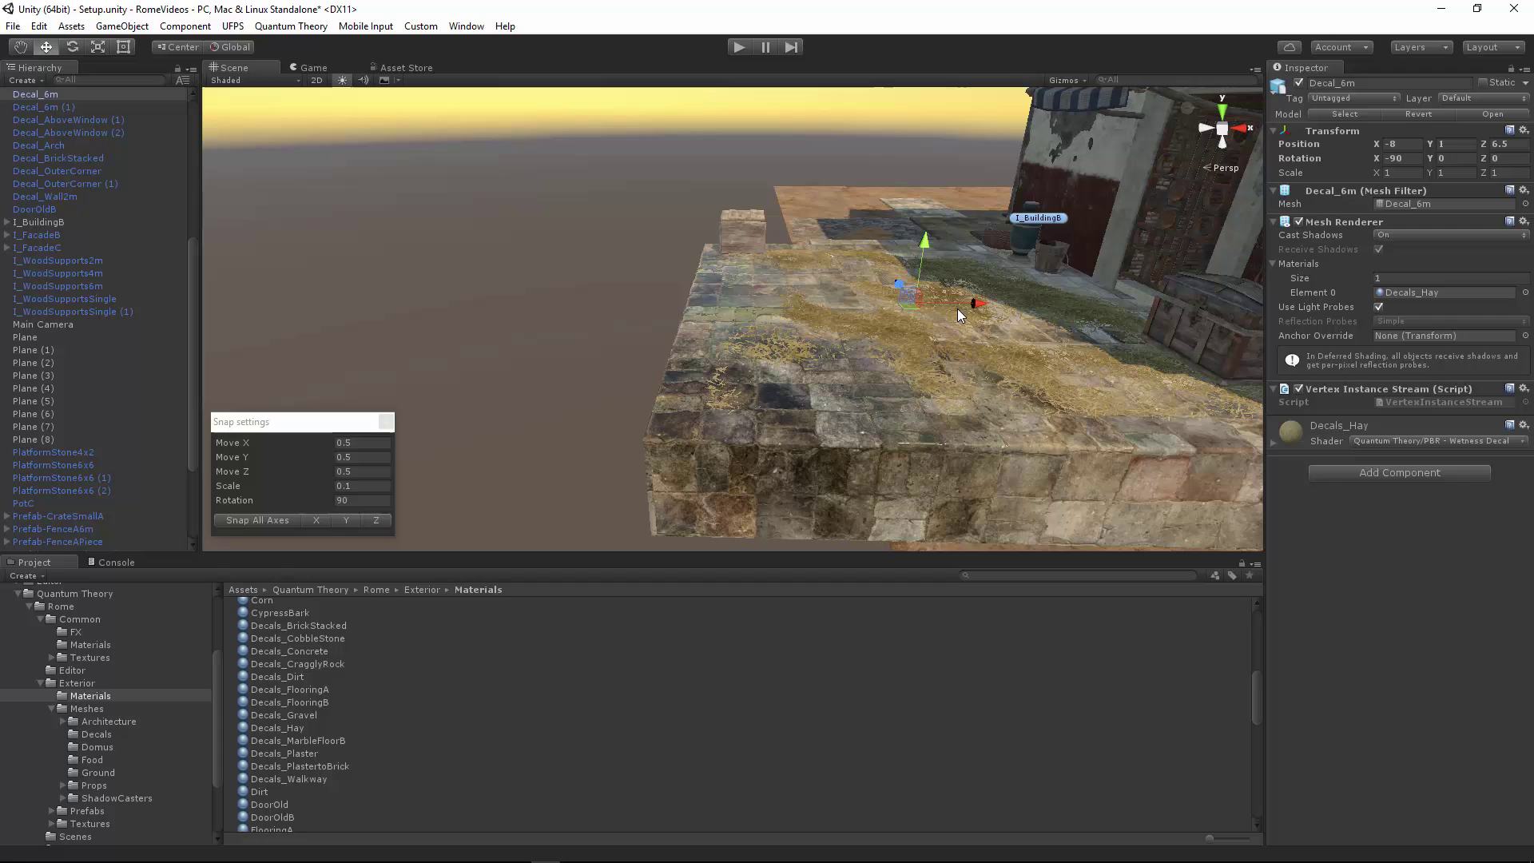
{"action": "key", "text": "Delete"}
{"action": "key", "text": "ctrl+z"}
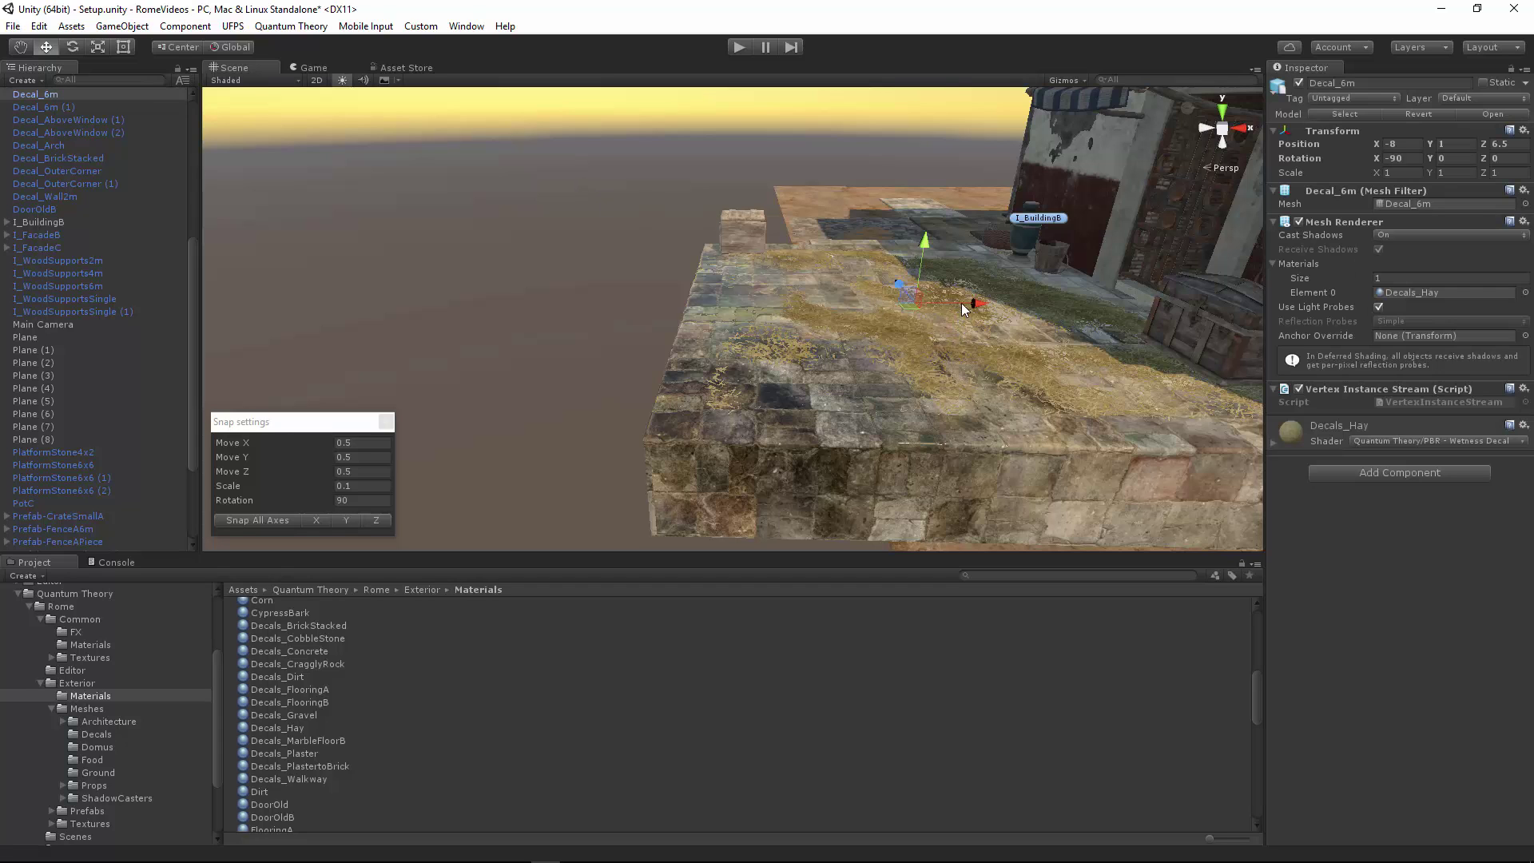
{"action": "left_click_drag", "start_coordinate": [965, 310], "coordinate": [325, 299]}
Step: Select PlatformStone6x6 (2), test the stain sliders, and set WalkwayDamaged's stain smoothness to about 0.413 and Stain Power to about 1.99
{"action": "right_click_drag", "start_coordinate": [784, 372], "coordinate": [663, 397]}
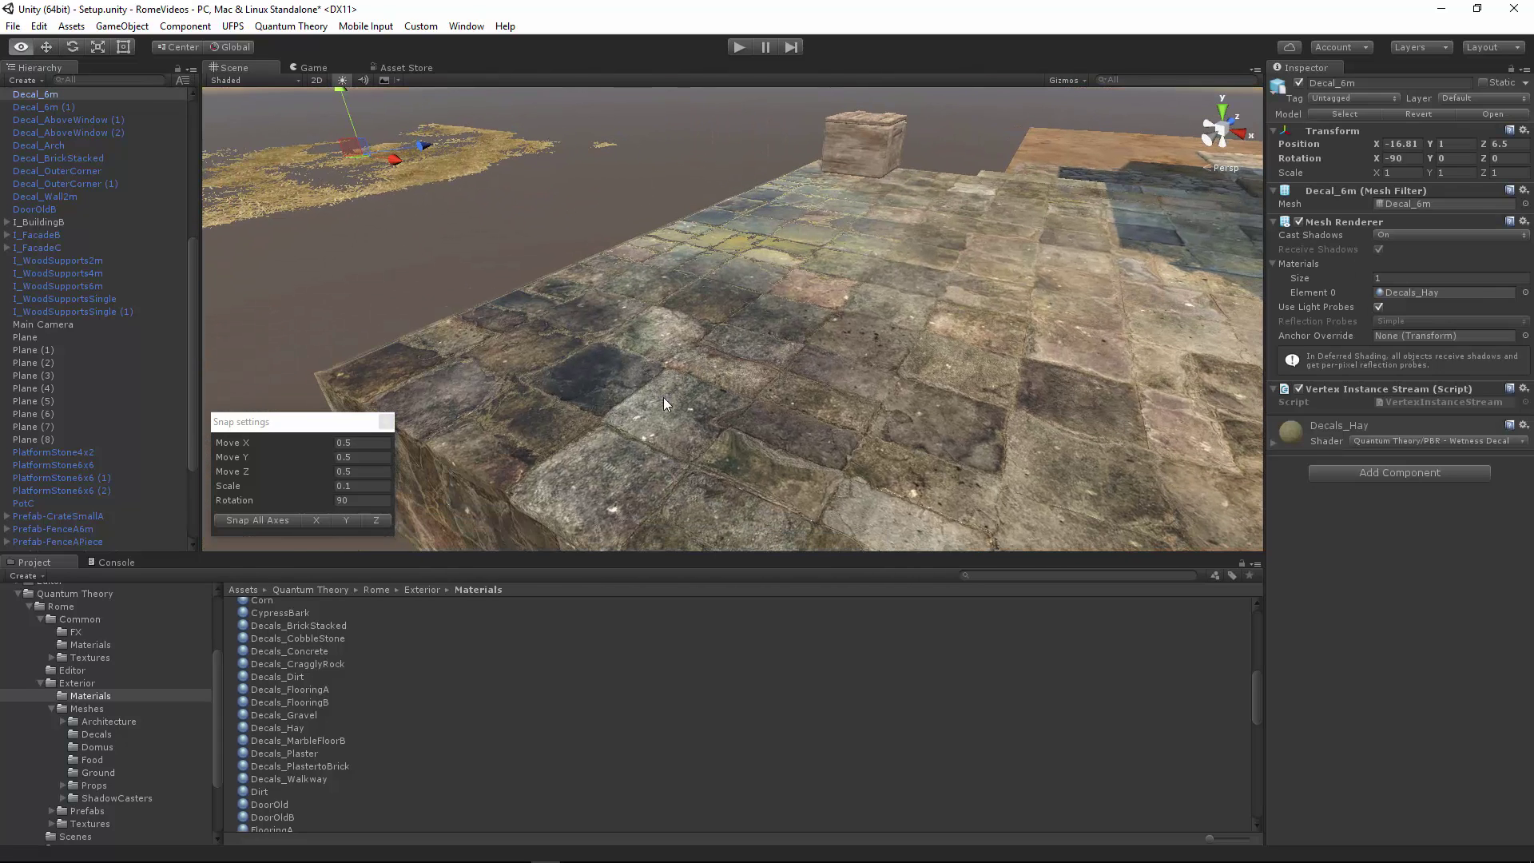
{"action": "left_click", "coordinate": [663, 397]}
{"action": "mouse_move", "coordinate": [1460, 636]}
{"action": "left_mouse_down"}
{"action": "mouse_move", "coordinate": [1349, 649]}
{"action": "mouse_move", "coordinate": [1462, 648]}
{"action": "mouse_move", "coordinate": [1345, 649]}
{"action": "mouse_move", "coordinate": [1529, 660]}
{"action": "mouse_move", "coordinate": [1325, 662]}
{"action": "left_mouse_up"}
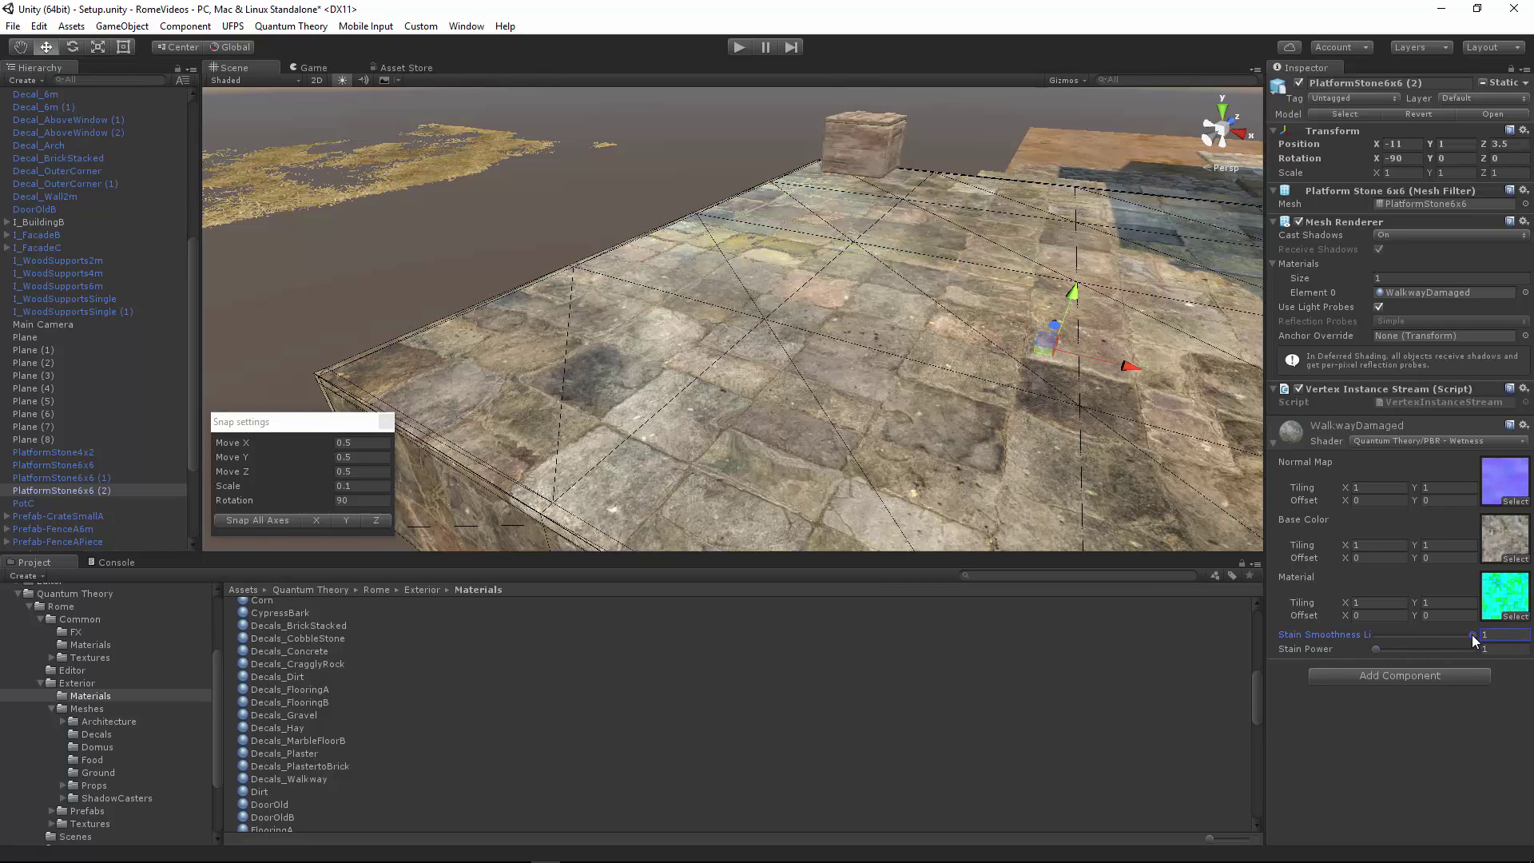
{"action": "left_click_drag", "start_coordinate": [1472, 635], "coordinate": [1334, 656]}
{"action": "left_click_drag", "start_coordinate": [784, 304], "coordinate": [1336, 497], "text": "alt"}
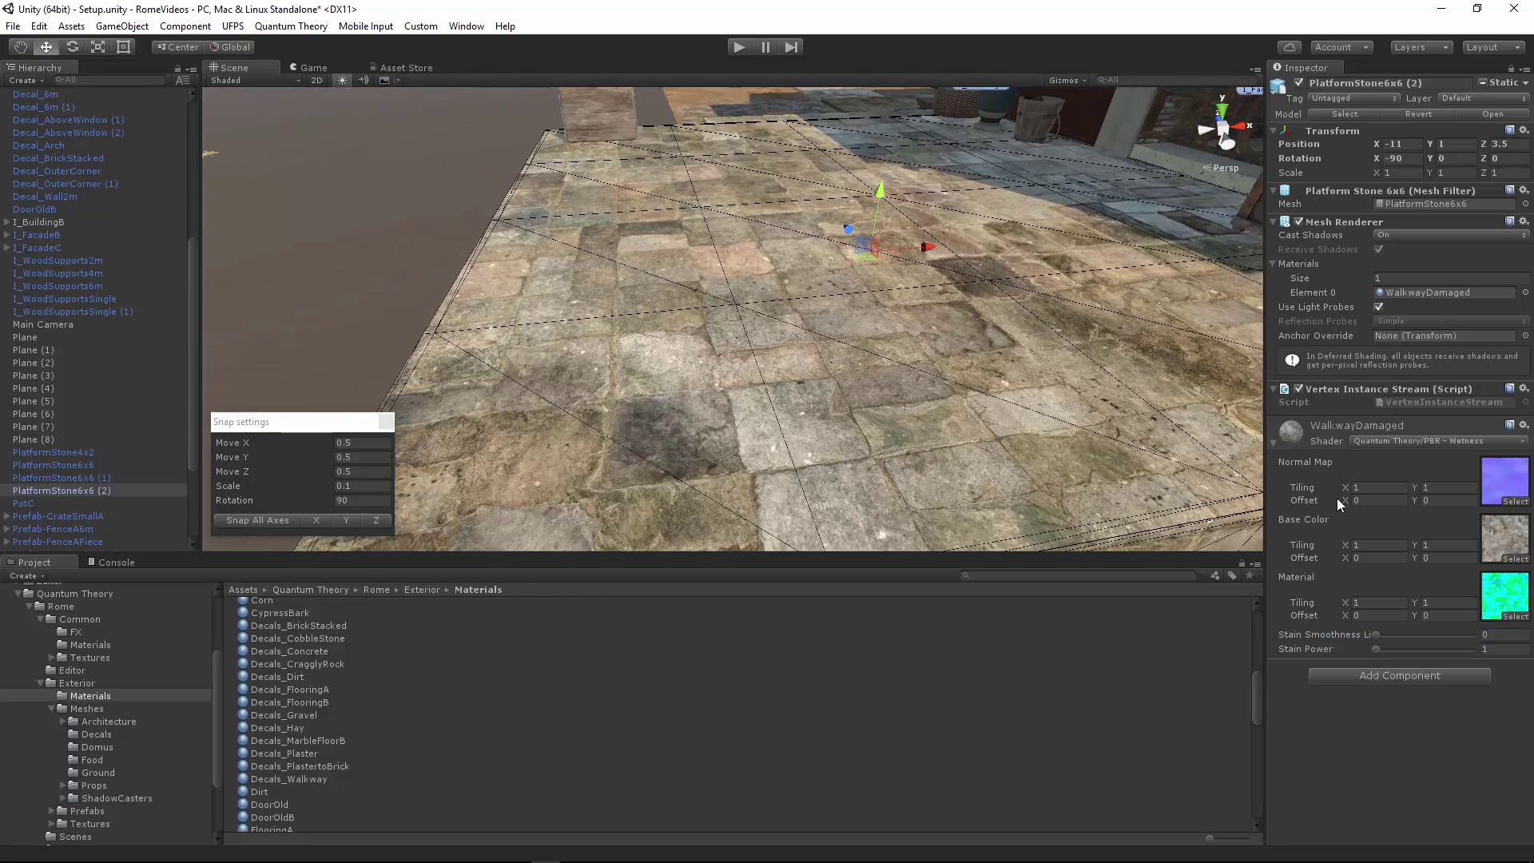
{"action": "left_click_drag", "start_coordinate": [1378, 649], "coordinate": [1417, 635]}
{"action": "right_click_drag", "start_coordinate": [863, 326], "coordinate": [810, 314]}
{"action": "left_click_drag", "start_coordinate": [808, 315], "coordinate": [716, 392], "text": "alt"}
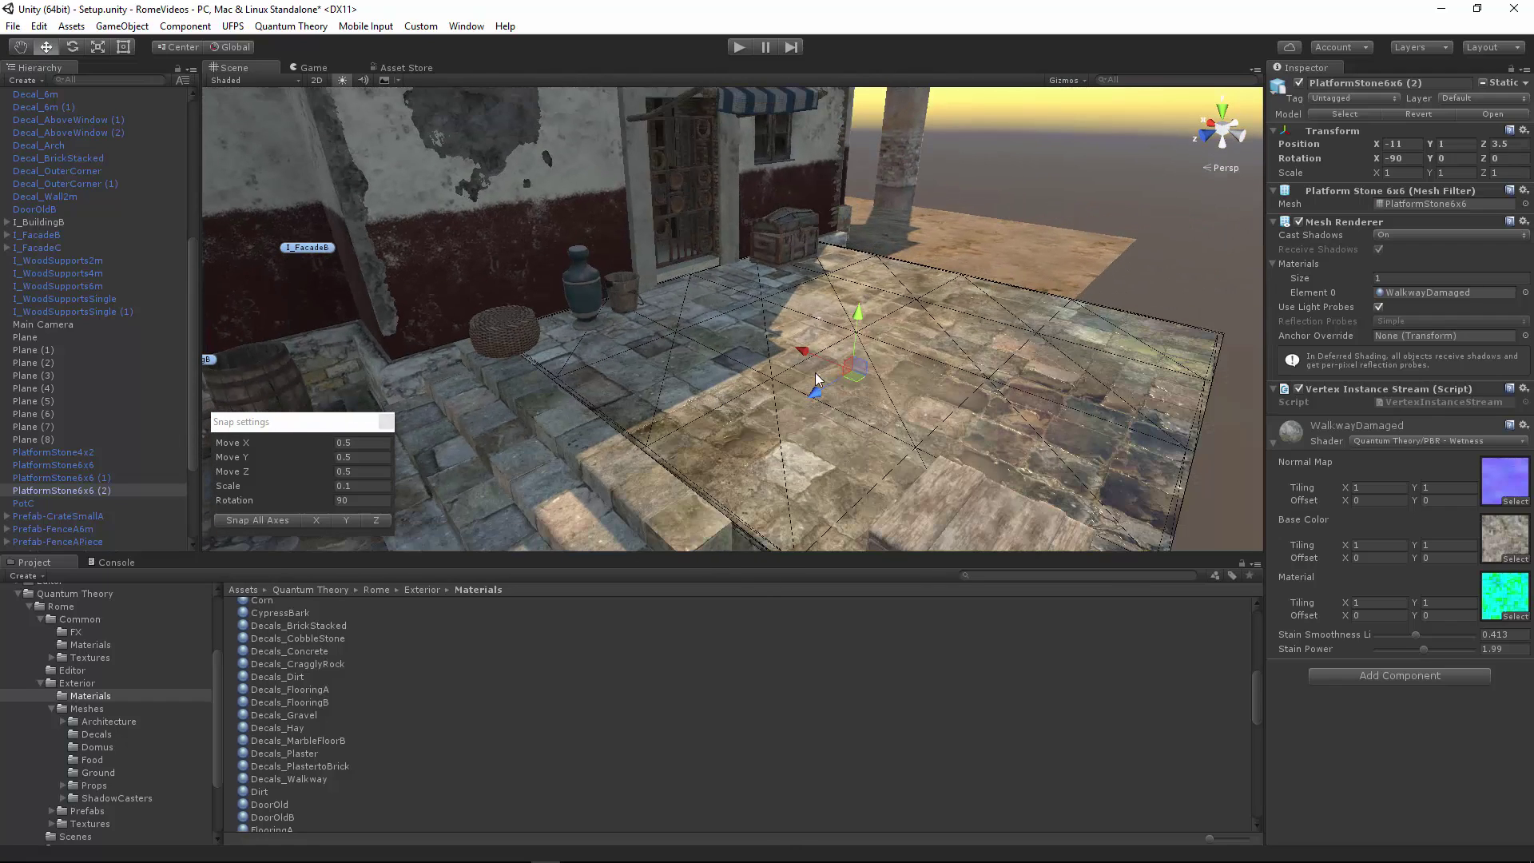
Step: Select The Sun and rotate it so that direct light falls on the building facade
{"action": "left_click_drag", "start_coordinate": [815, 372], "coordinate": [157, 342], "text": "alt"}
{"action": "scroll", "coordinate": [92, 444], "scroll_direction": "down", "scroll_amount": 4}
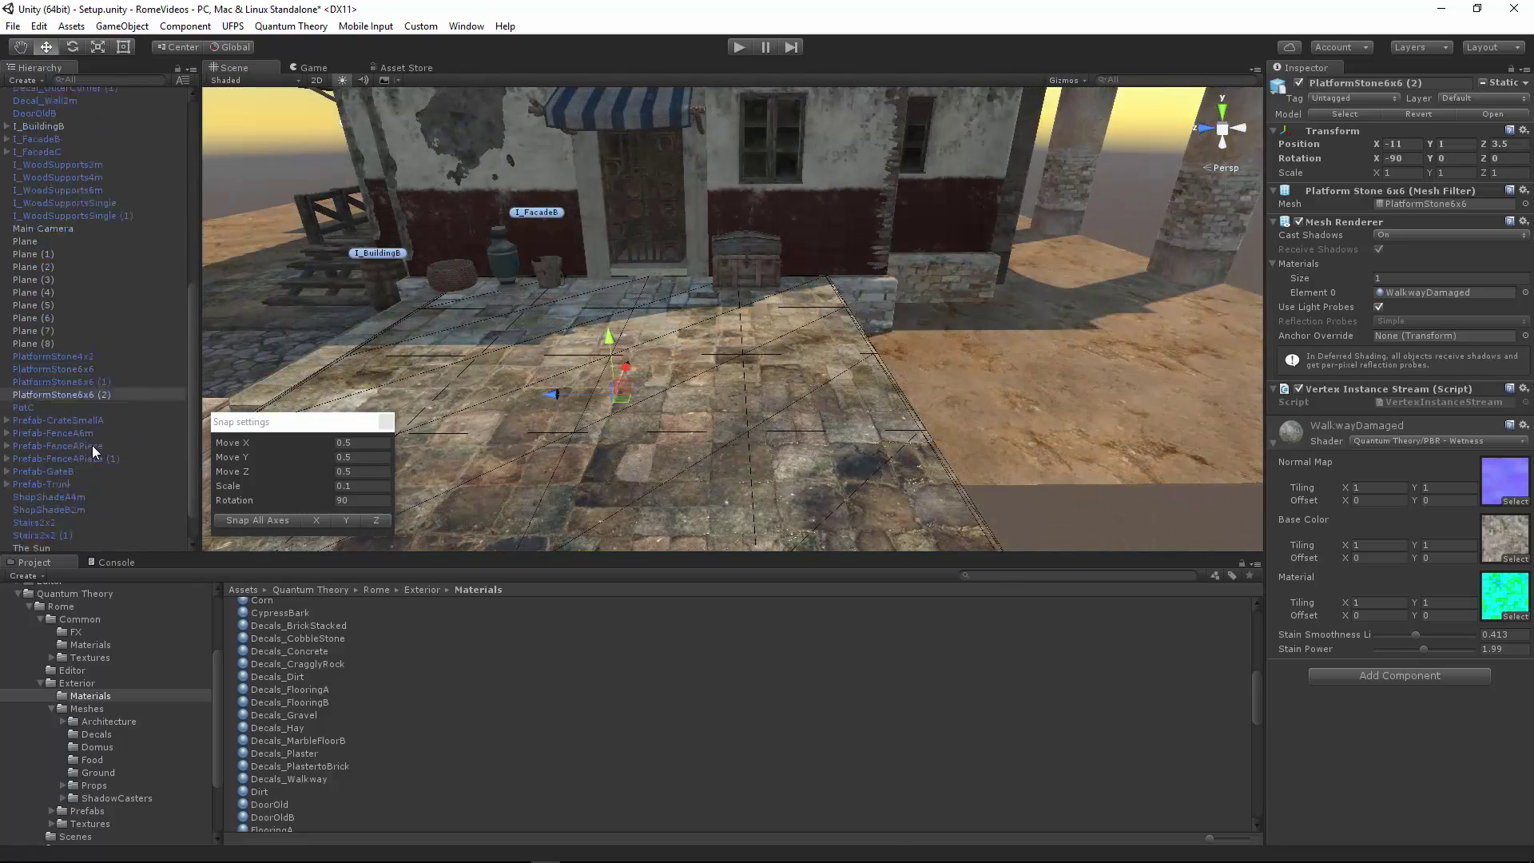
{"action": "left_click", "coordinate": [72, 508]}
{"action": "key", "text": "e"}
{"action": "right_click_drag", "start_coordinate": [661, 334], "coordinate": [826, 289]}
{"action": "key", "text": "w"}
Step: Select the concrete decal Decal_OuterCorner (1) on the building corner and open Vertex Painter Pro for it
{"action": "key", "text": "s"}
{"action": "left_click", "coordinate": [833, 280]}
{"action": "scroll", "coordinate": [831, 326], "scroll_direction": "down", "scroll_amount": 2}
{"action": "key", "text": "w"}
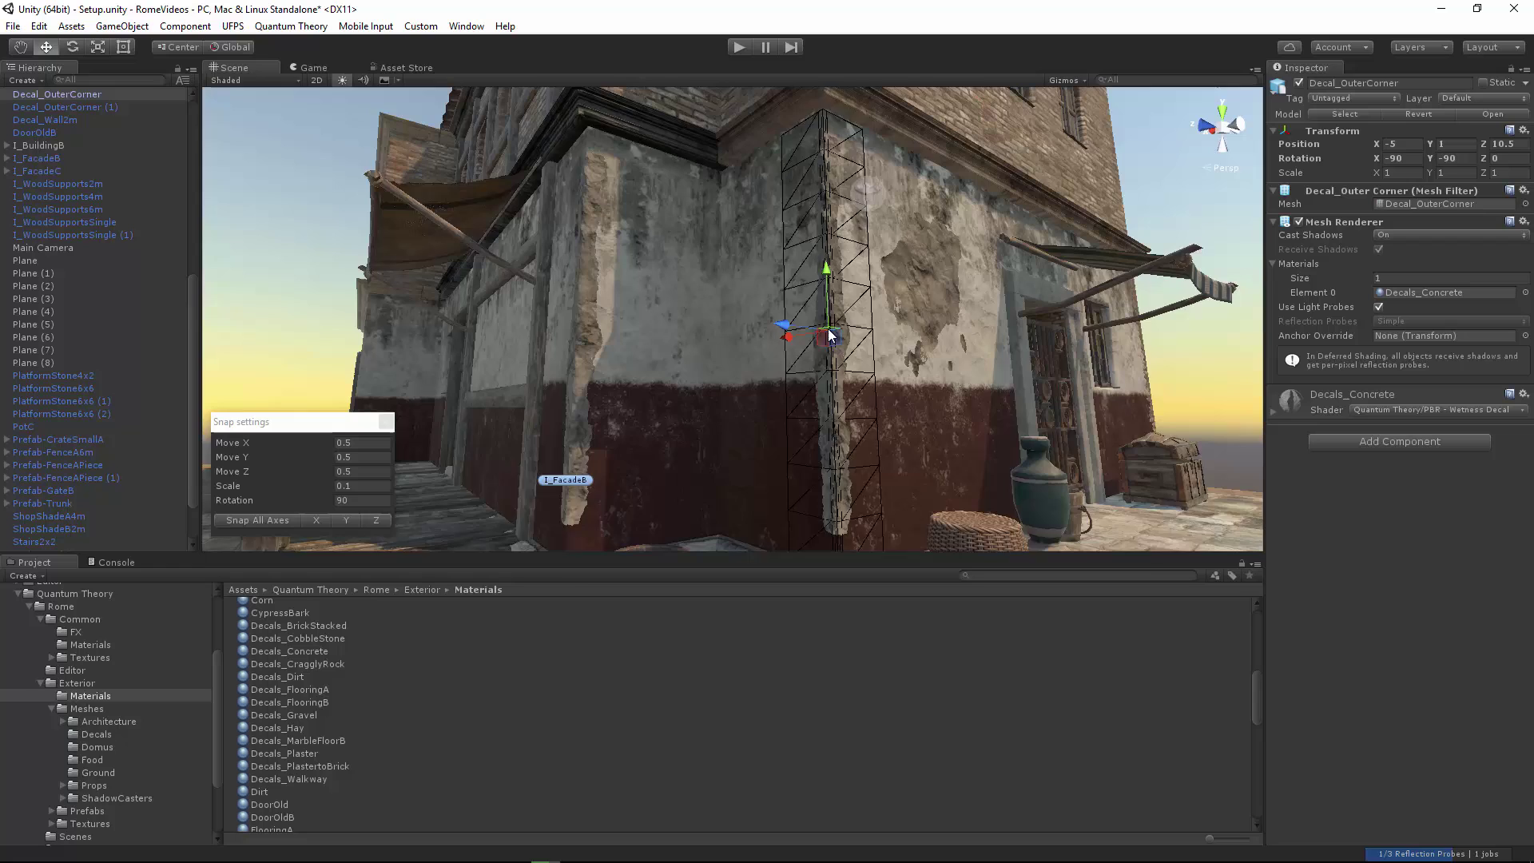
{"action": "key", "text": "w"}
{"action": "right_click_drag", "start_coordinate": [769, 317], "coordinate": [708, 322]}
{"action": "left_click", "coordinate": [708, 319]}
{"action": "key", "text": "a"}
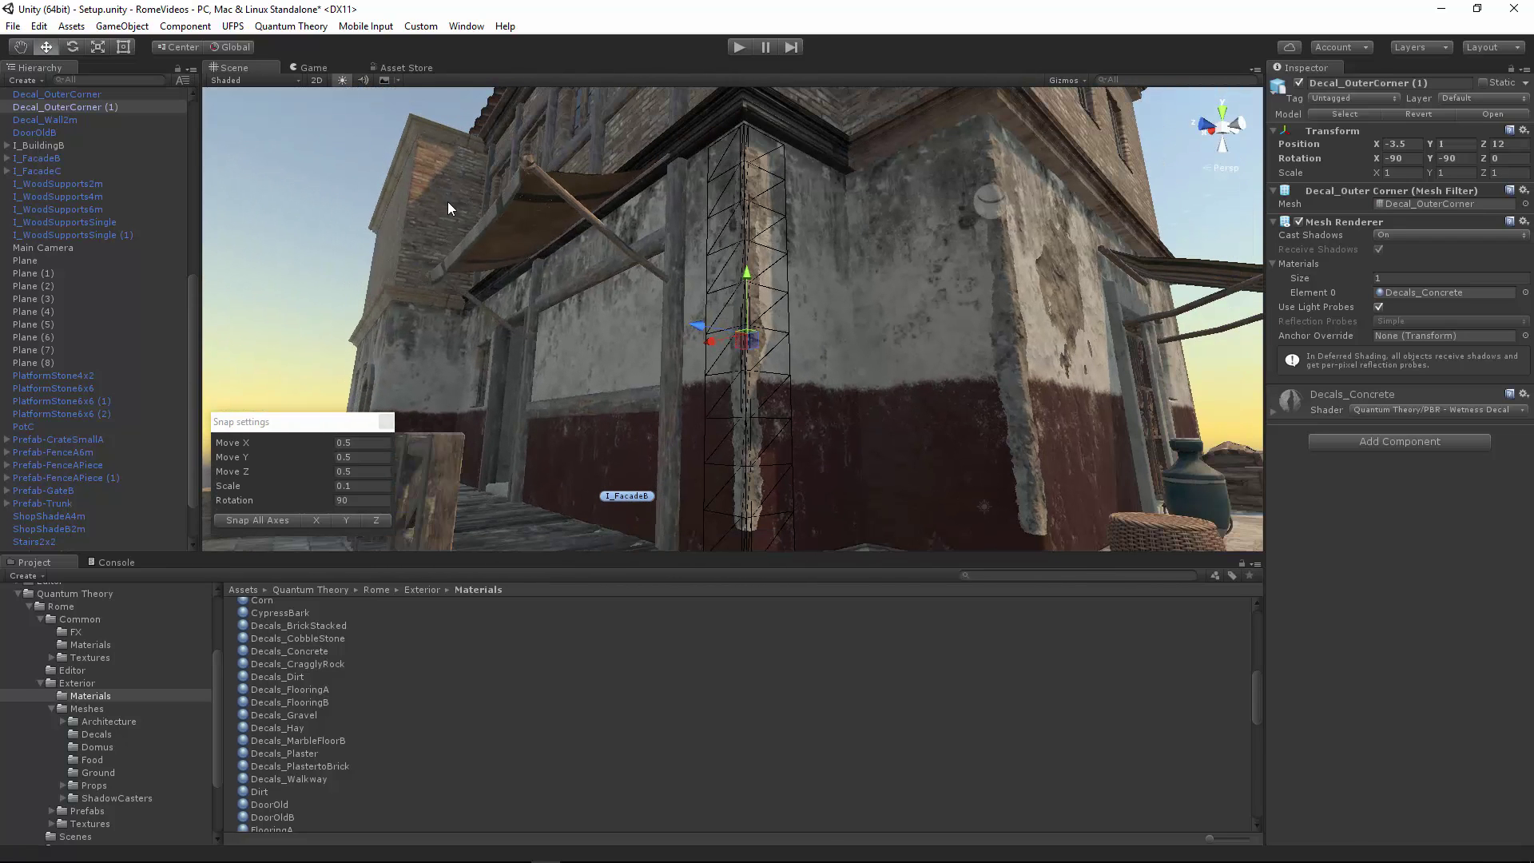
{"action": "left_click", "coordinate": [467, 26]}
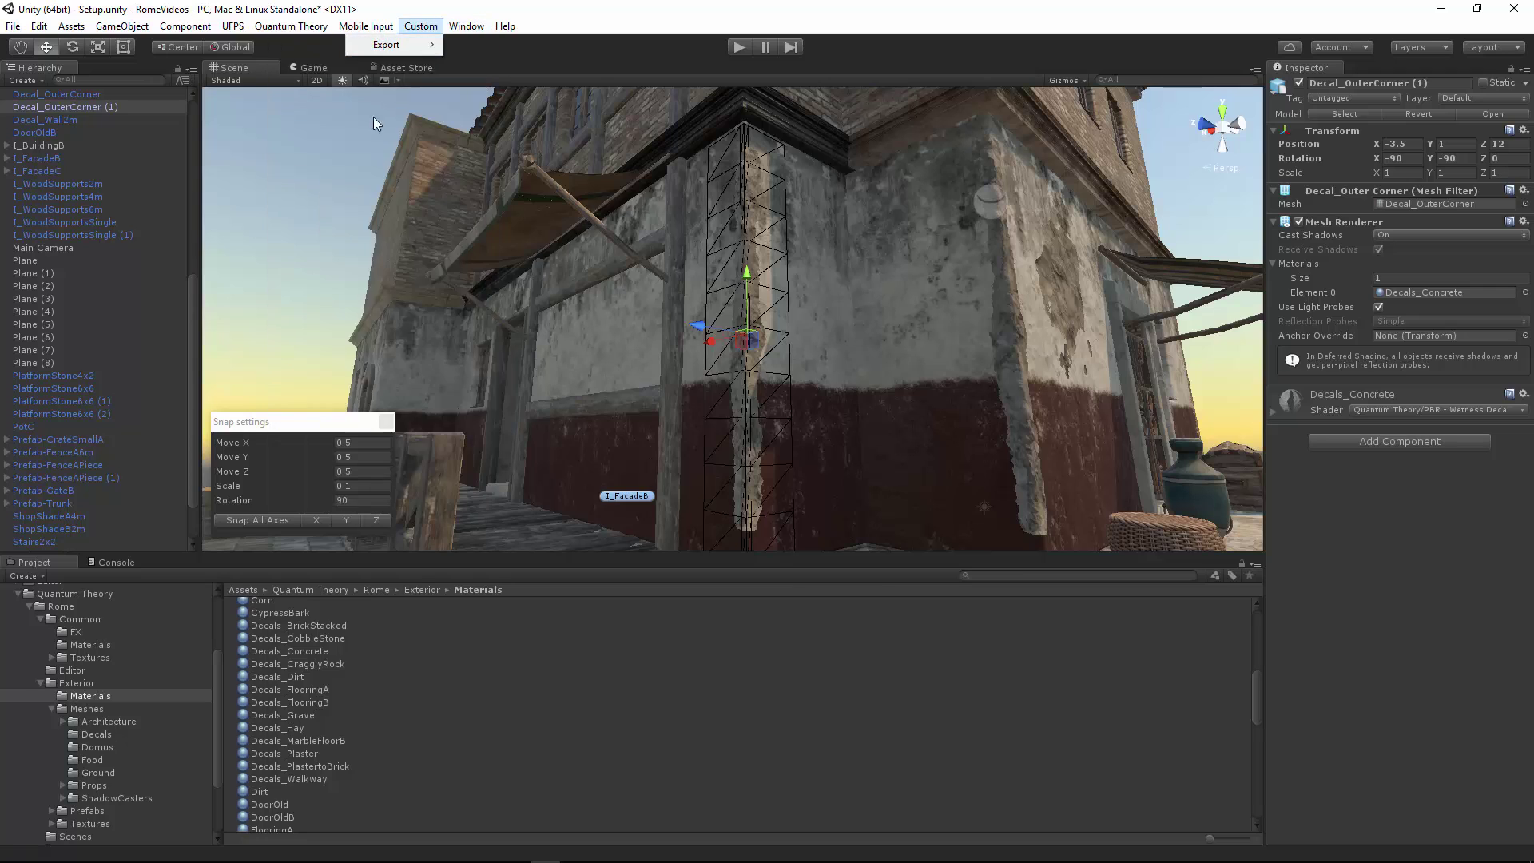
{"action": "left_click", "coordinate": [467, 25]}
{"action": "left_click", "coordinate": [463, 26]}
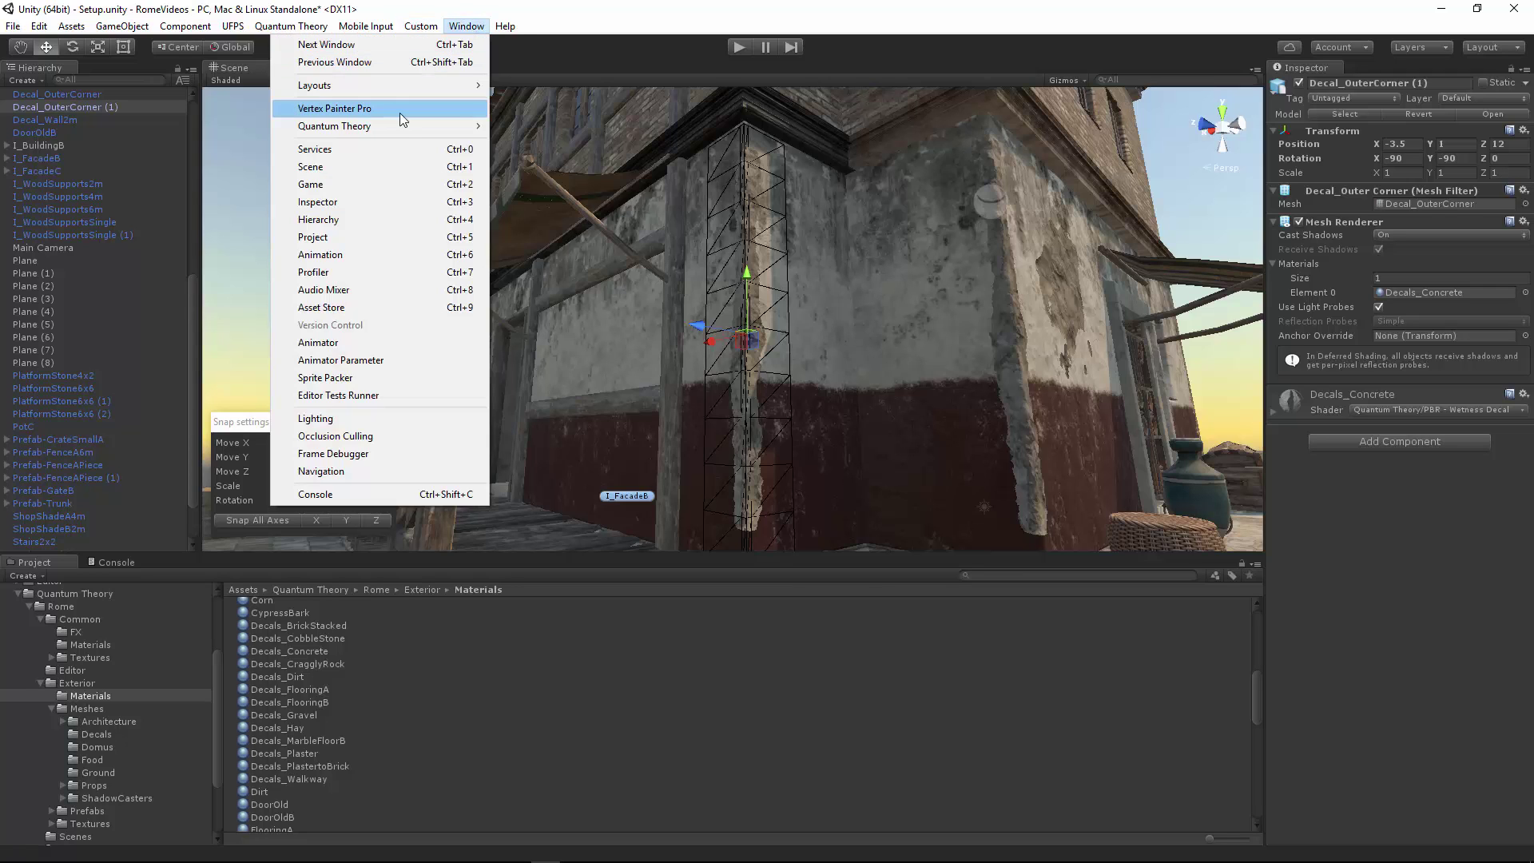
{"action": "left_click", "coordinate": [396, 109]}
Step: Set the target channel to Value G, brush value to 0 and brush size to 0.2, and activate painting
{"action": "left_click", "coordinate": [374, 292]}
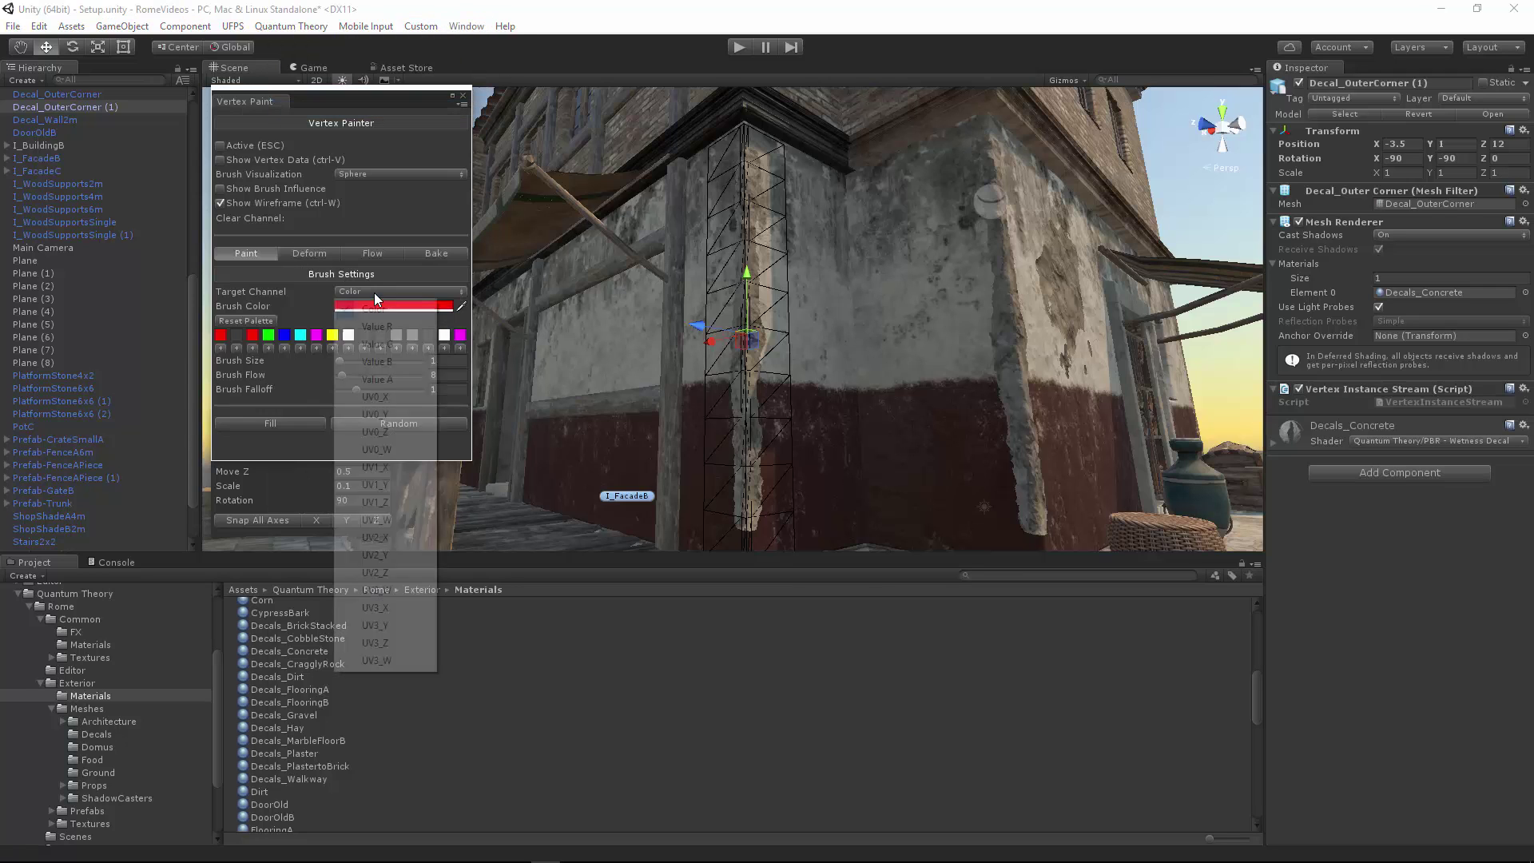
{"action": "left_click", "coordinate": [377, 344]}
{"action": "left_click_drag", "start_coordinate": [420, 305], "coordinate": [248, 304]}
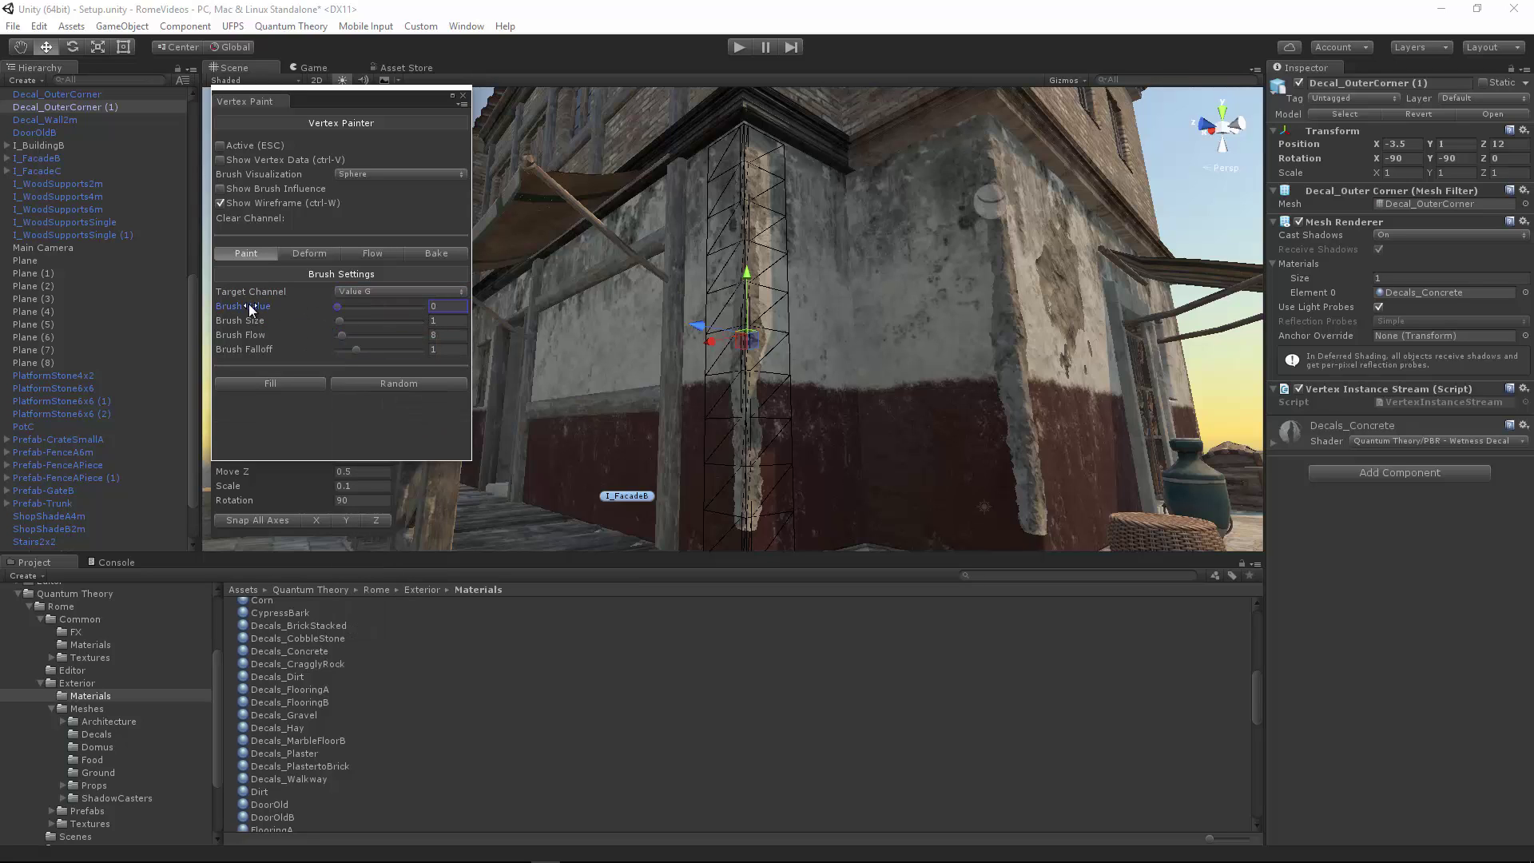
{"action": "key", "text": "Tab"}
{"action": "type", "text": "0.2"}
{"action": "left_click", "coordinate": [221, 146]}
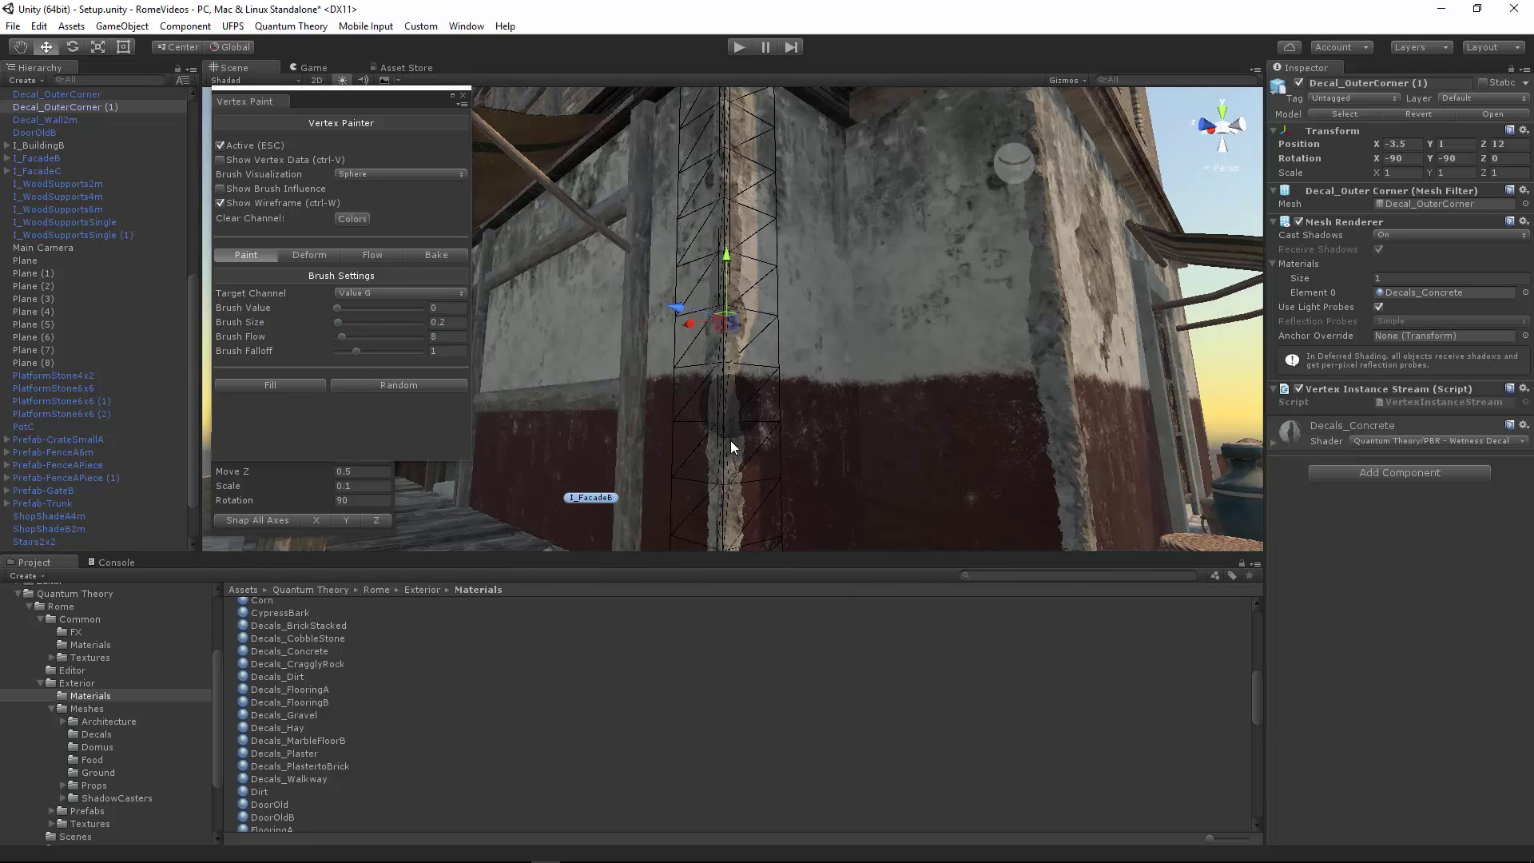
Step: Paint transparency along the lower and upper parts of the outer corner concrete decal
{"action": "mouse_move", "coordinate": [728, 443]}
{"action": "left_mouse_down"}
{"action": "mouse_move", "coordinate": [726, 359]}
{"action": "mouse_move", "coordinate": [740, 480]}
{"action": "left_mouse_up"}
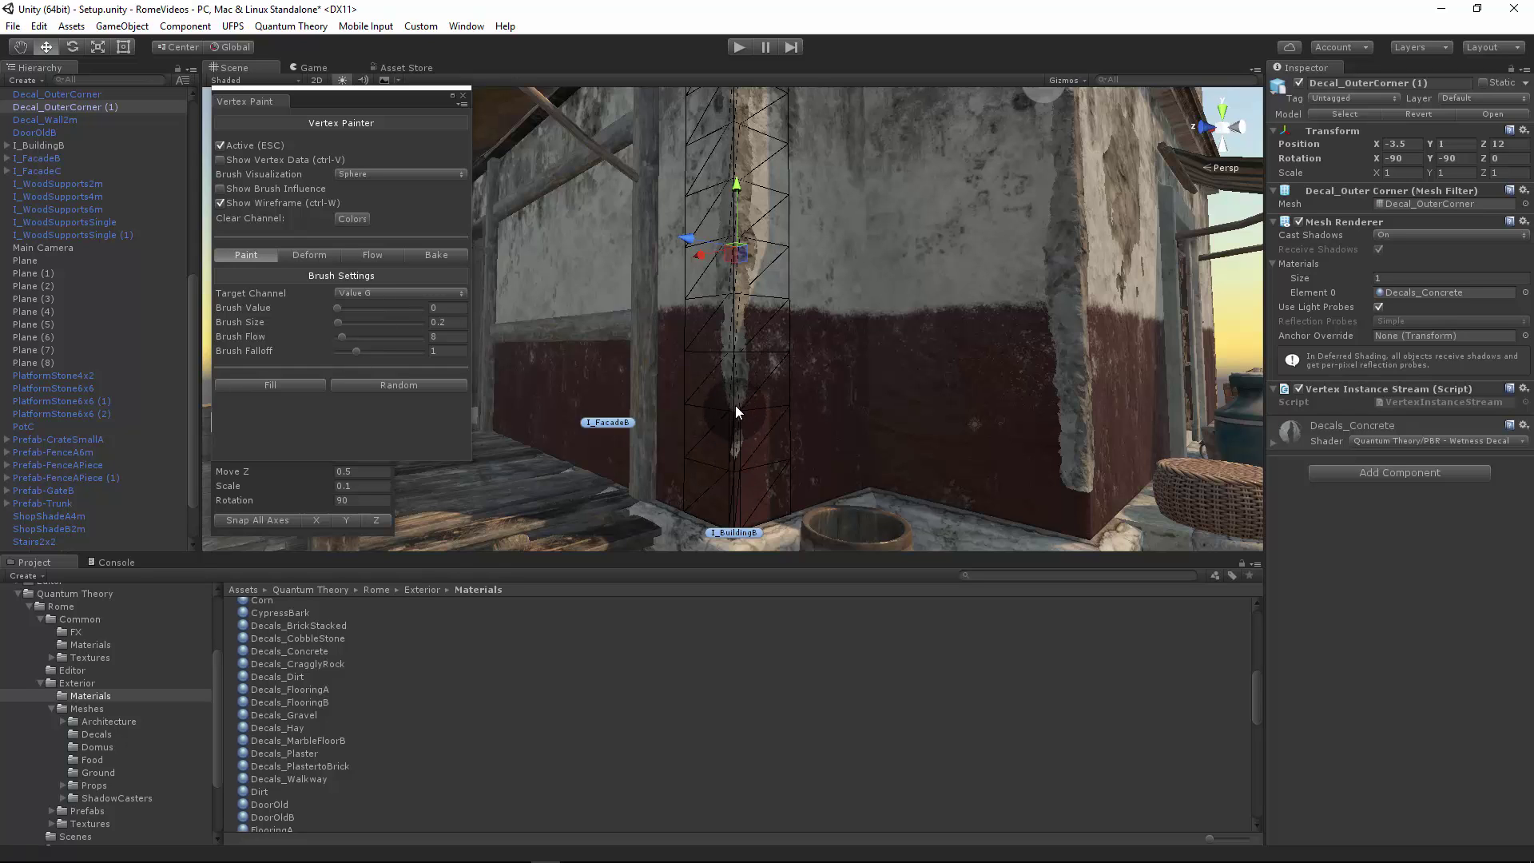
{"action": "left_click_drag", "start_coordinate": [736, 405], "coordinate": [730, 331]}
{"action": "right_click_drag", "start_coordinate": [731, 319], "coordinate": [729, 259]}
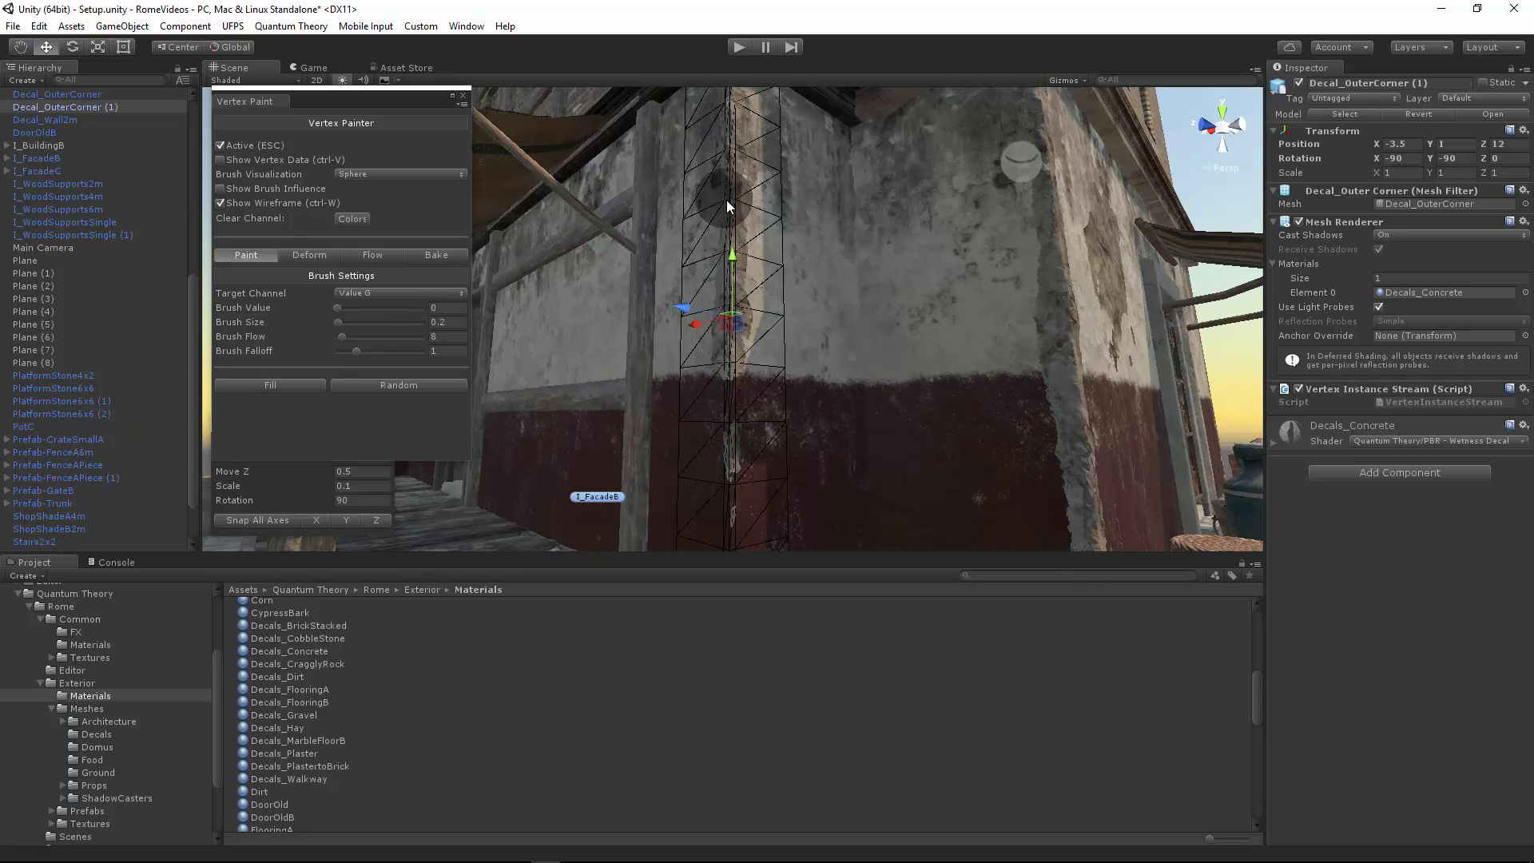
{"action": "mouse_move", "coordinate": [727, 200]}
{"action": "left_mouse_down"}
{"action": "mouse_move", "coordinate": [733, 321]}
{"action": "mouse_move", "coordinate": [737, 257]}
{"action": "mouse_move", "coordinate": [747, 330]}
{"action": "left_mouse_up"}
{"action": "right_click_drag", "start_coordinate": [768, 358], "coordinate": [682, 334]}
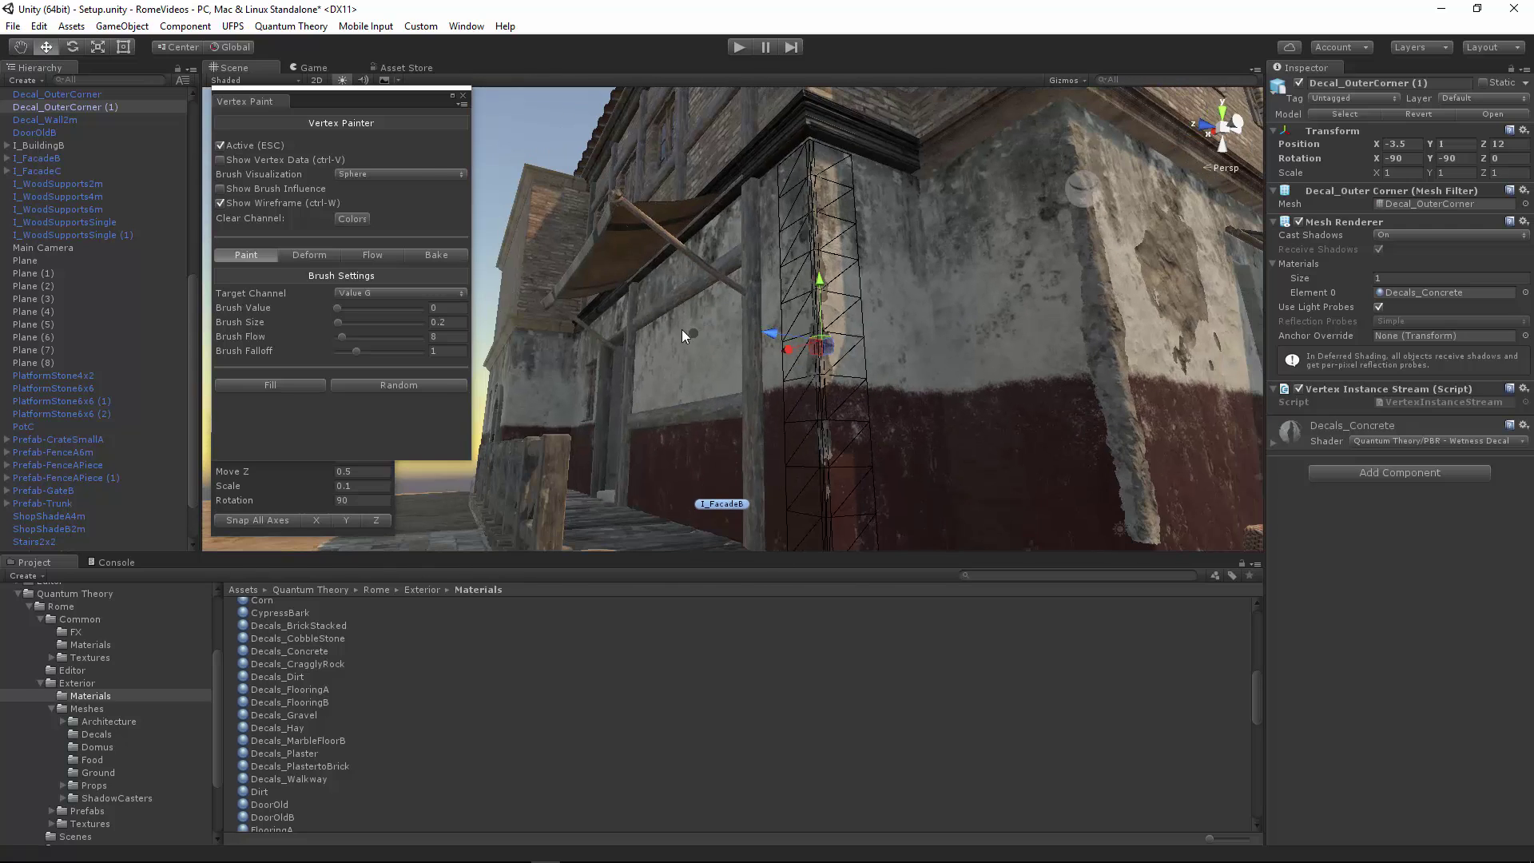
Step: Hide the wireframe, check the painted corner decal against the wall, and deactivate painting
{"action": "left_click", "coordinate": [219, 203]}
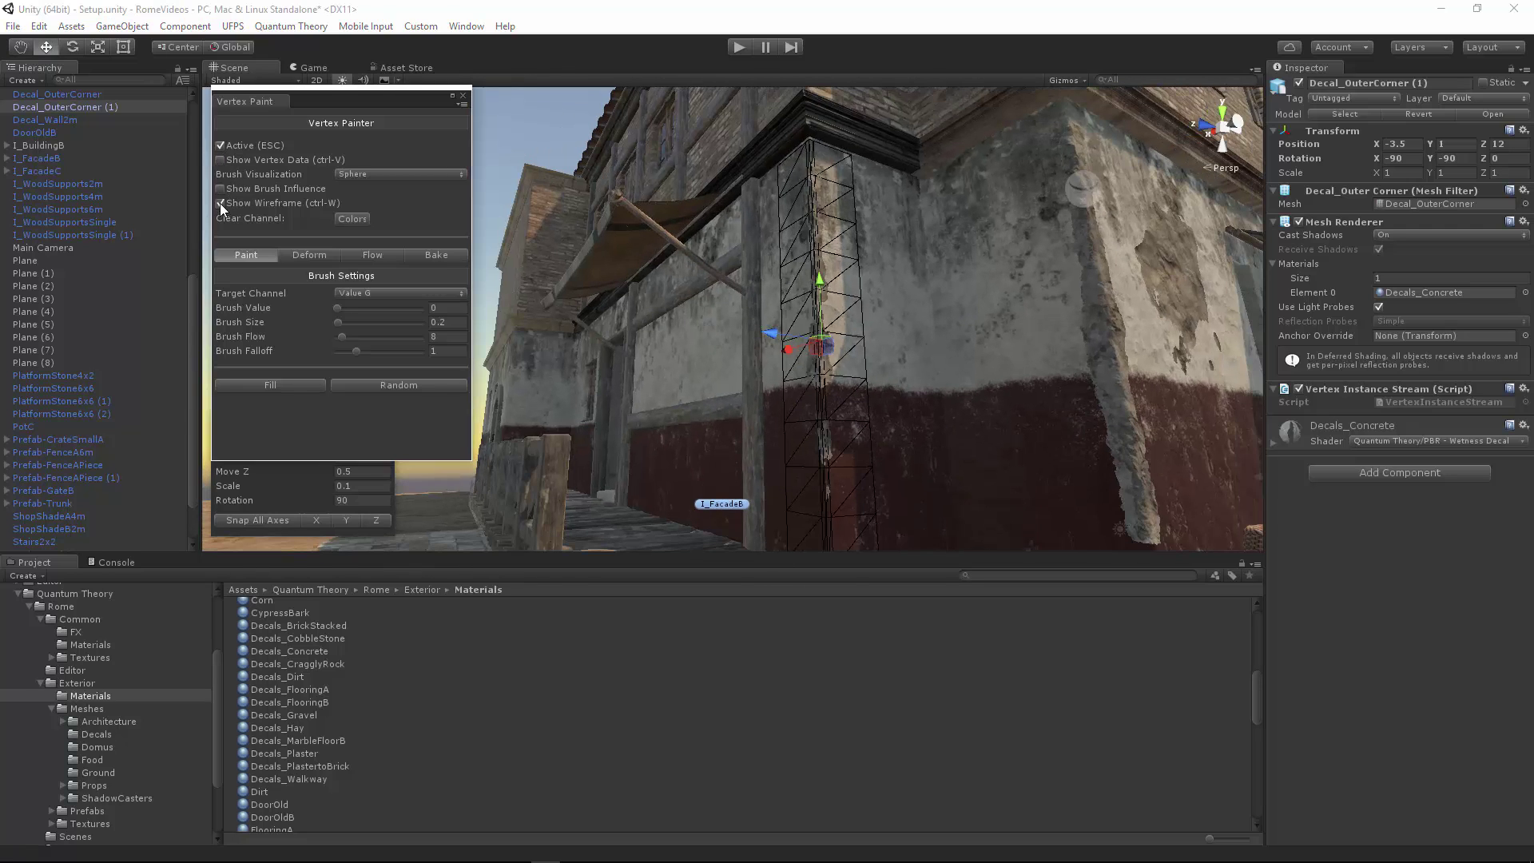
{"action": "right_click_drag", "start_coordinate": [559, 320], "coordinate": [647, 286]}
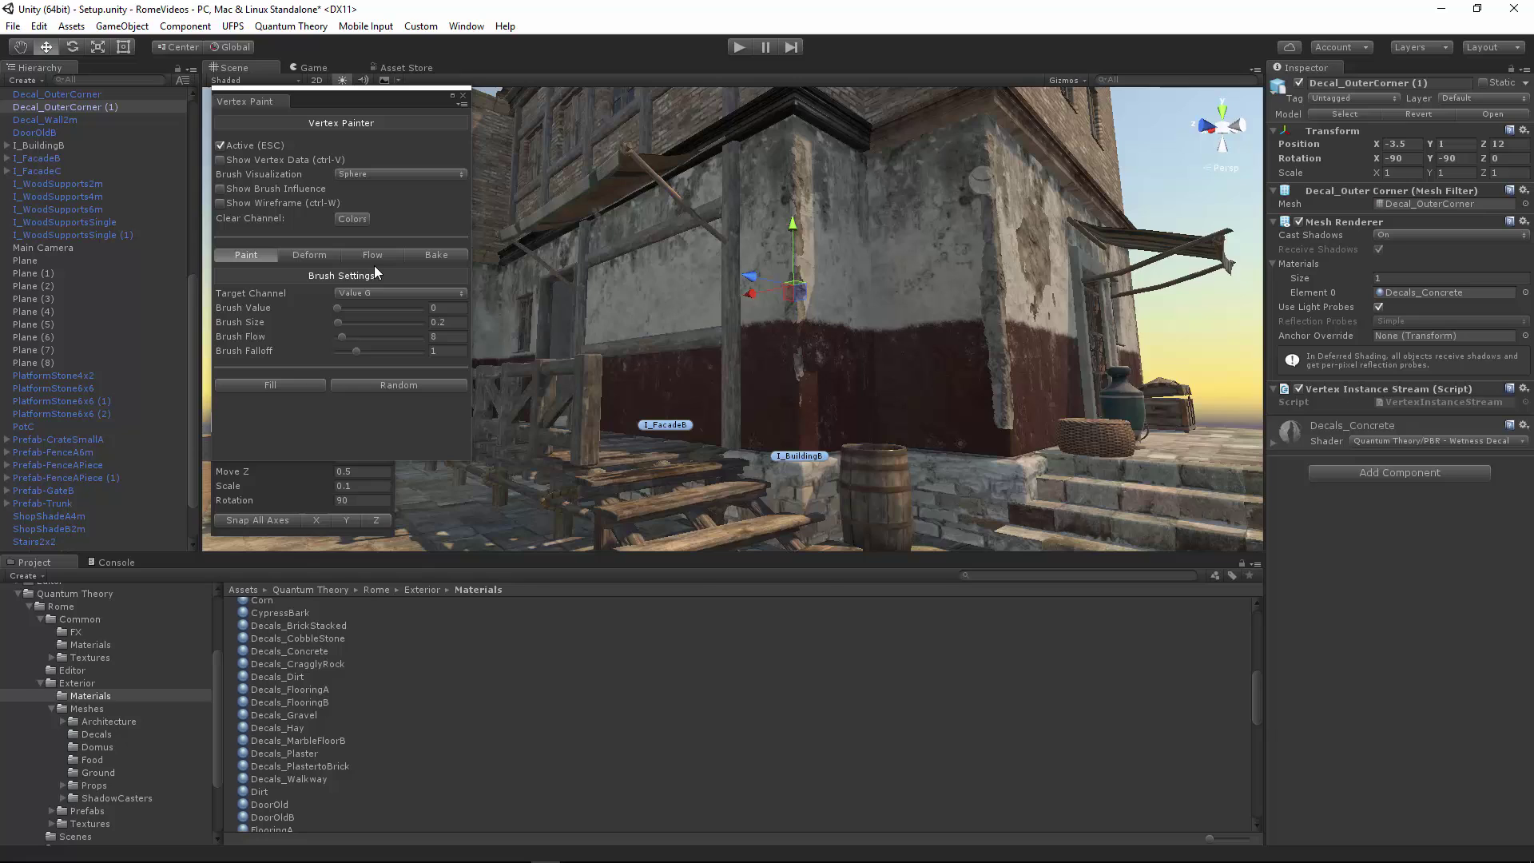
{"action": "right_click_drag", "start_coordinate": [771, 306], "coordinate": [819, 305], "text": "alt"}
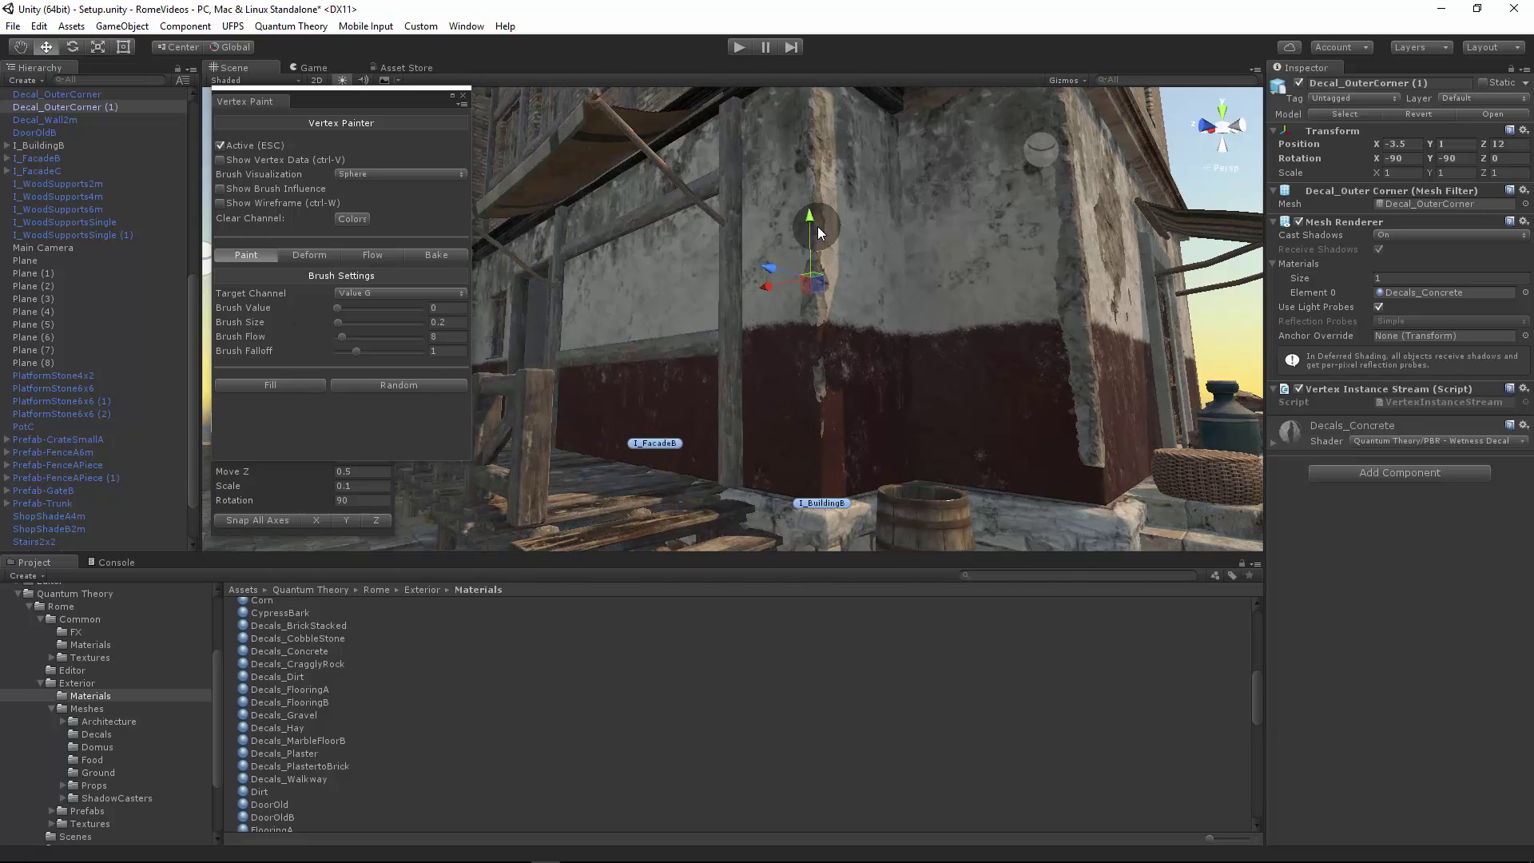
{"action": "mouse_move", "coordinate": [811, 418]}
{"action": "right_mouse_down"}
{"action": "mouse_move", "coordinate": [728, 414]}
{"action": "mouse_move", "coordinate": [731, 378]}
{"action": "right_mouse_up"}
{"action": "left_click", "coordinate": [231, 148]}
Step: Select Decal_Wall2m on the facade and activate vertex painting for it with the wireframe shown
{"action": "key", "text": "s"}
{"action": "mouse_move", "coordinate": [739, 302]}
{"action": "right_mouse_down"}
{"action": "mouse_move", "coordinate": [694, 366]}
{"action": "mouse_move", "coordinate": [883, 286]}
{"action": "mouse_move", "coordinate": [831, 292]}
{"action": "right_mouse_up"}
{"action": "left_click", "coordinate": [854, 301]}
{"action": "key", "text": "w"}
{"action": "left_click", "coordinate": [221, 145]}
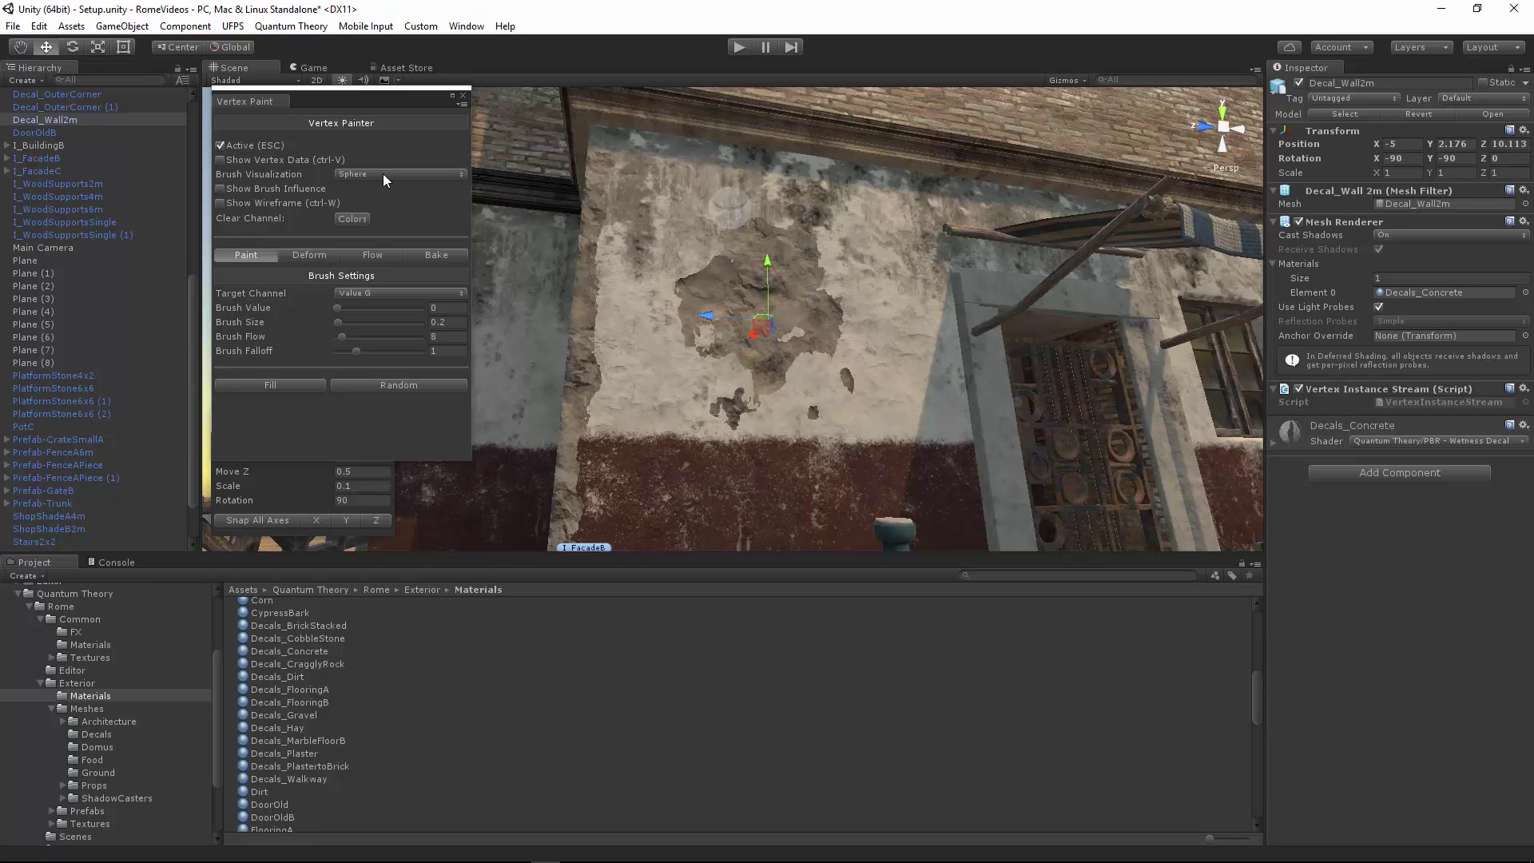
{"action": "left_click", "coordinate": [221, 203]}
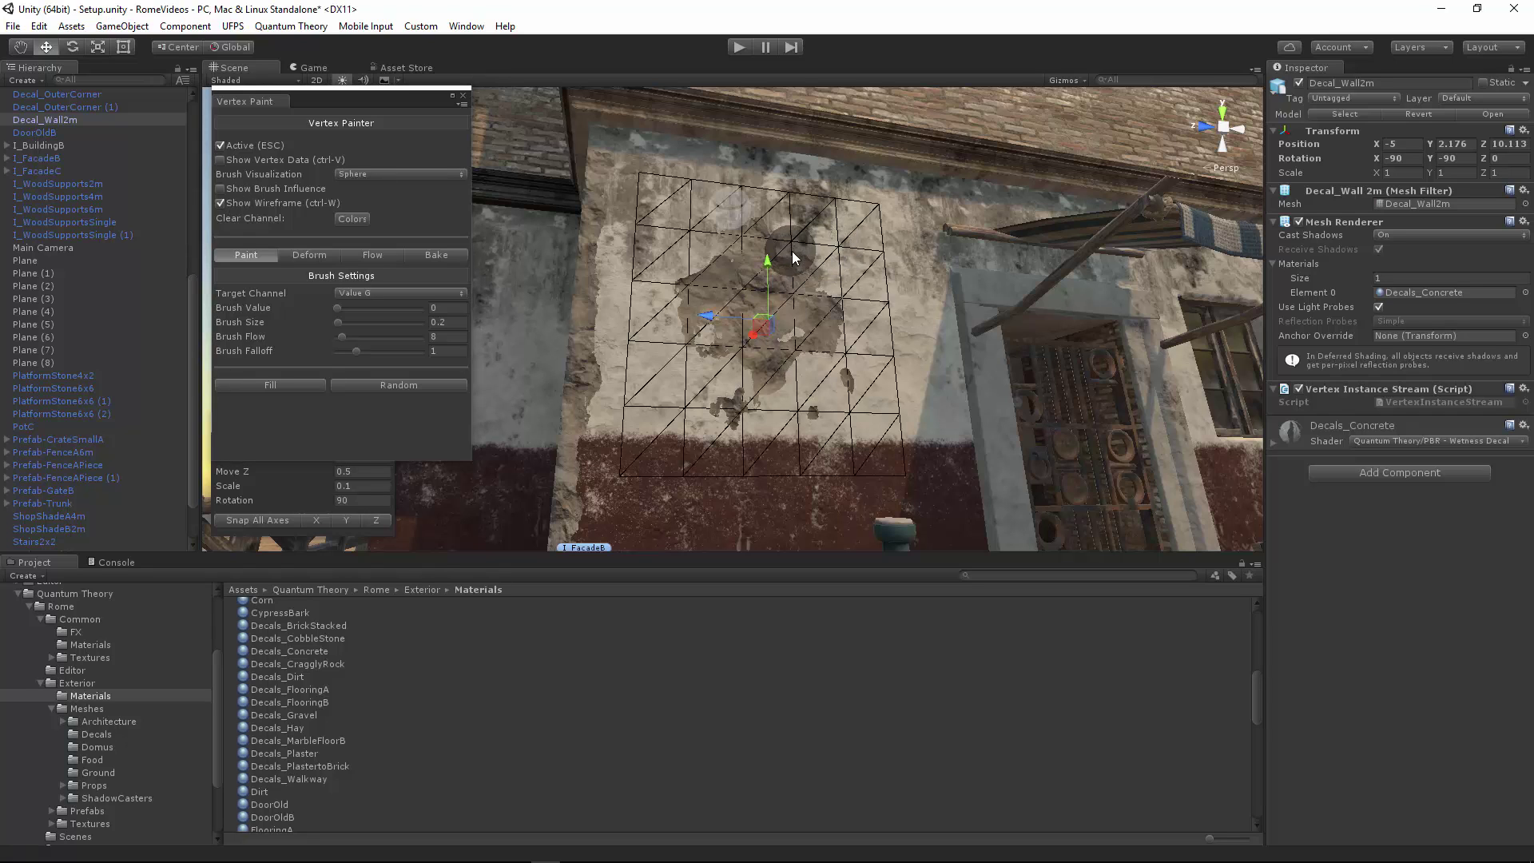
Step: Paint transparency over the edge of the Decal_Wall2m concrete patch, deactivate painting, and close Vertex Painter
{"action": "mouse_move", "coordinate": [737, 295]}
{"action": "left_mouse_down"}
{"action": "mouse_move", "coordinate": [693, 340]}
{"action": "mouse_move", "coordinate": [676, 320]}
{"action": "left_mouse_up"}
{"action": "left_click", "coordinate": [222, 147]}
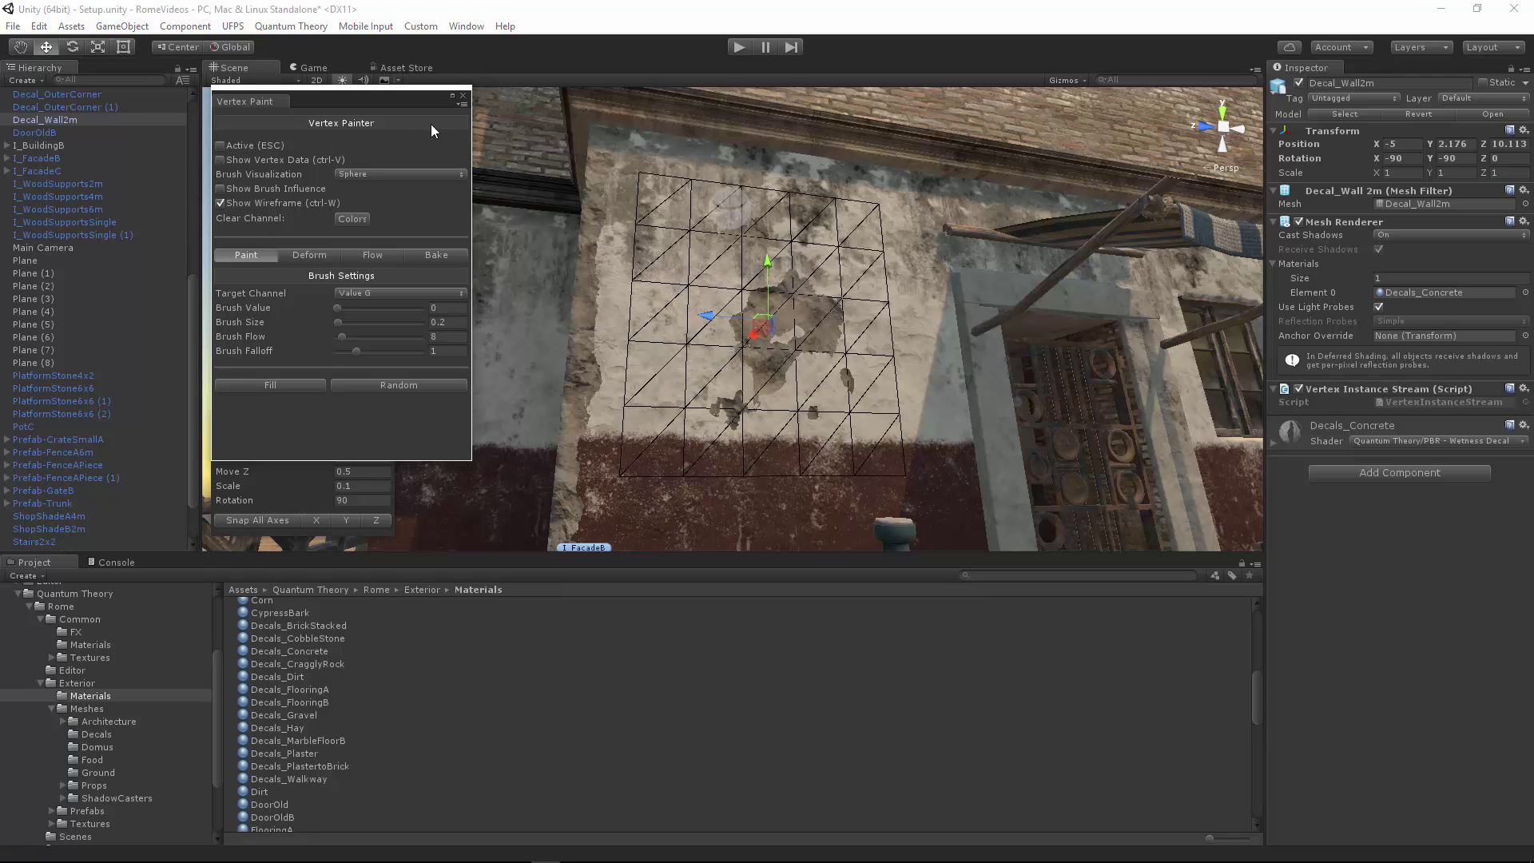
{"action": "key", "text": "s"}
{"action": "right_click_drag", "start_coordinate": [767, 263], "coordinate": [775, 256]}
{"action": "left_click", "coordinate": [586, 184]}
Step: Add the Decal_Window mesh from the Exterior Meshes Decals folder to the platform beside the trunk
{"action": "right_click_drag", "start_coordinate": [847, 331], "coordinate": [610, 371]}
{"action": "key", "text": "s"}
{"action": "key", "text": "w"}
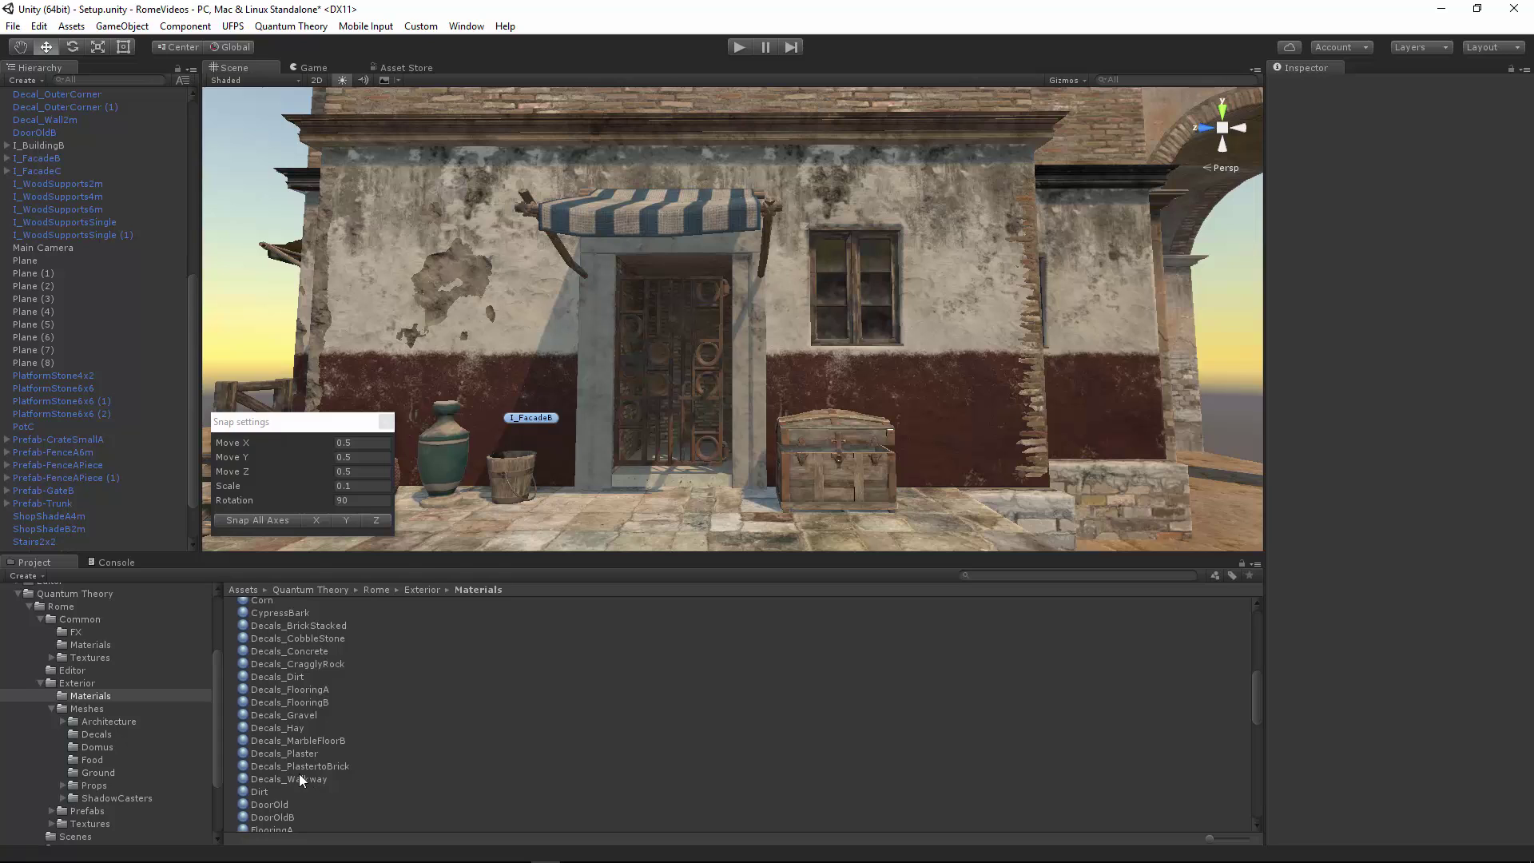
{"action": "left_click", "coordinate": [101, 735]}
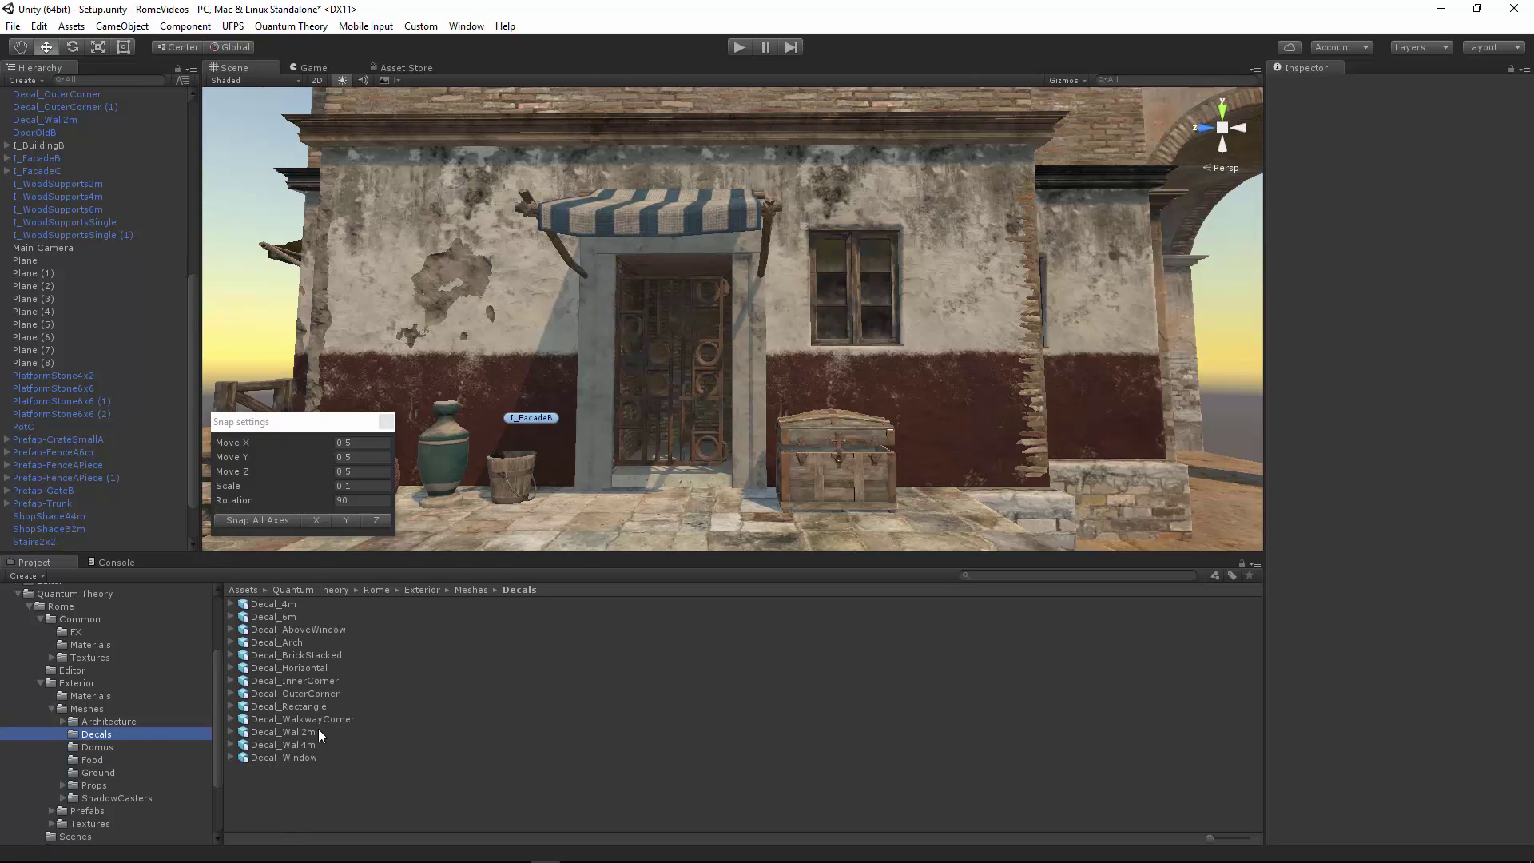
{"action": "left_click_drag", "start_coordinate": [296, 757], "coordinate": [938, 467]}
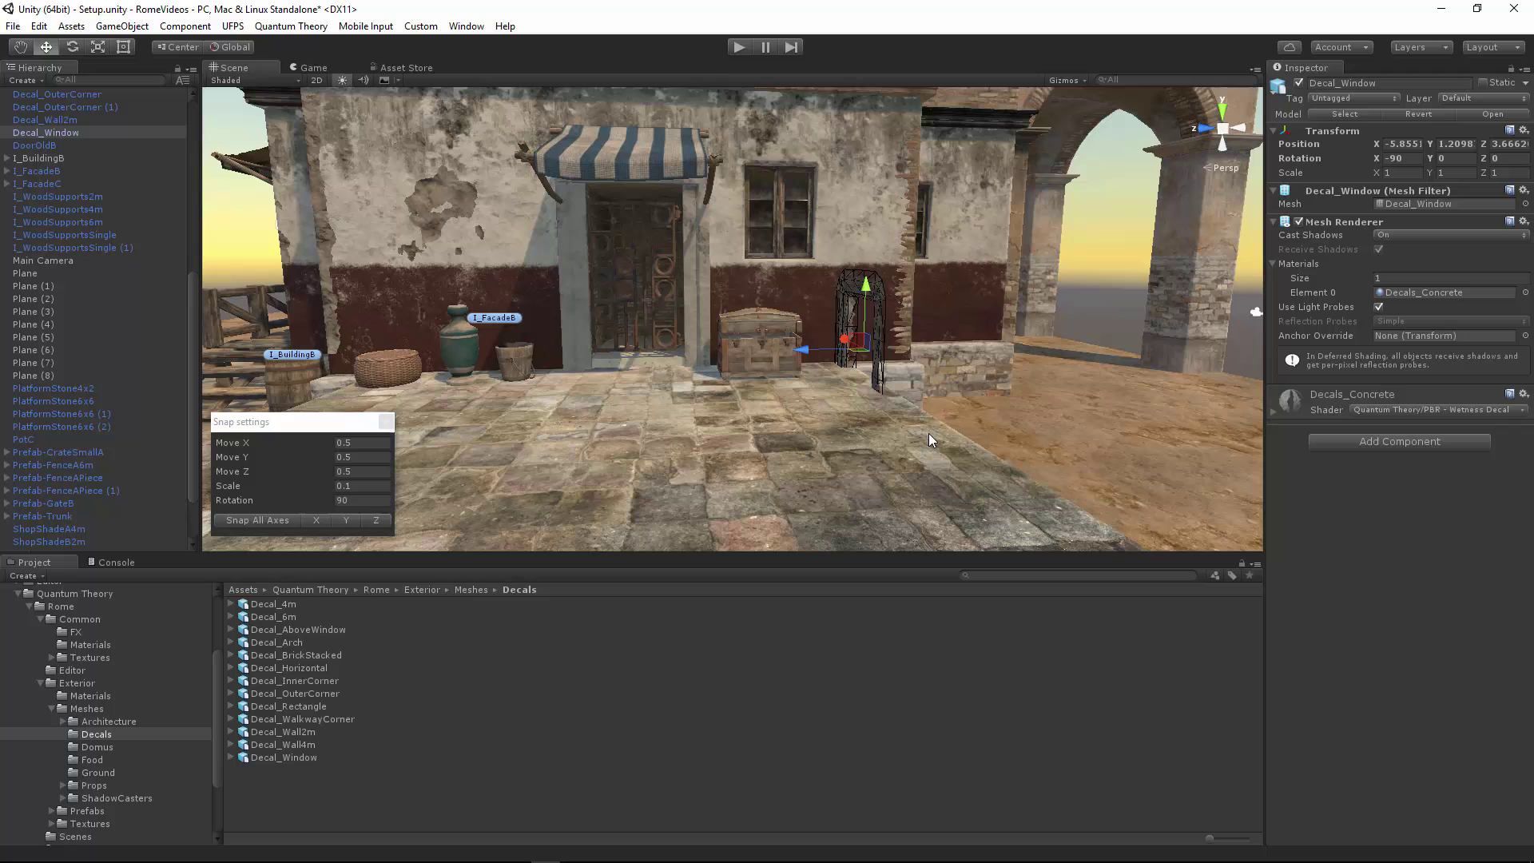
Step: Rotate Decal_Window to Y -90 and snap it around the facade window at X -5, Y 3, Z 4.5
{"action": "key", "text": "e"}
{"action": "left_click_drag", "start_coordinate": [865, 368], "coordinate": [978, 250], "text": "ctrl"}
{"action": "key", "text": "w"}
{"action": "left_click", "coordinate": [275, 517]}
{"action": "scroll", "coordinate": [831, 384], "scroll_direction": "up", "scroll_amount": 2}
{"action": "left_click_drag", "start_coordinate": [876, 339], "coordinate": [801, 289], "text": "ctrl"}
{"action": "right_click_drag", "start_coordinate": [735, 308], "coordinate": [942, 323]}
{"action": "left_click", "coordinate": [1106, 324]}
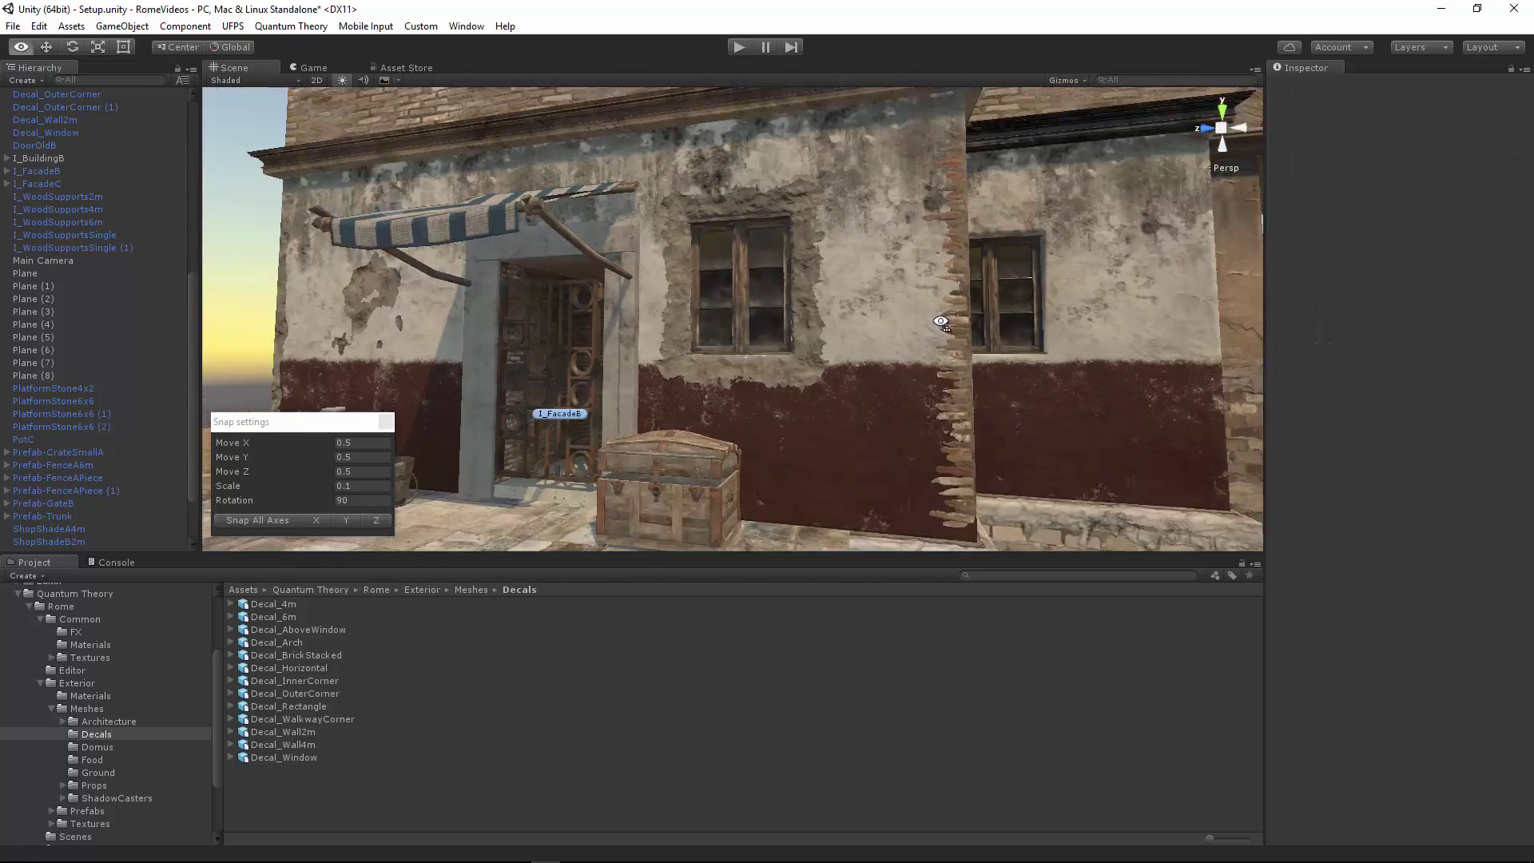
{"action": "left_click_drag", "start_coordinate": [941, 321], "coordinate": [767, 269], "text": "alt"}
{"action": "left_click", "coordinate": [805, 375]}
{"action": "scroll", "coordinate": [799, 372], "scroll_direction": "down", "scroll_amount": 2}
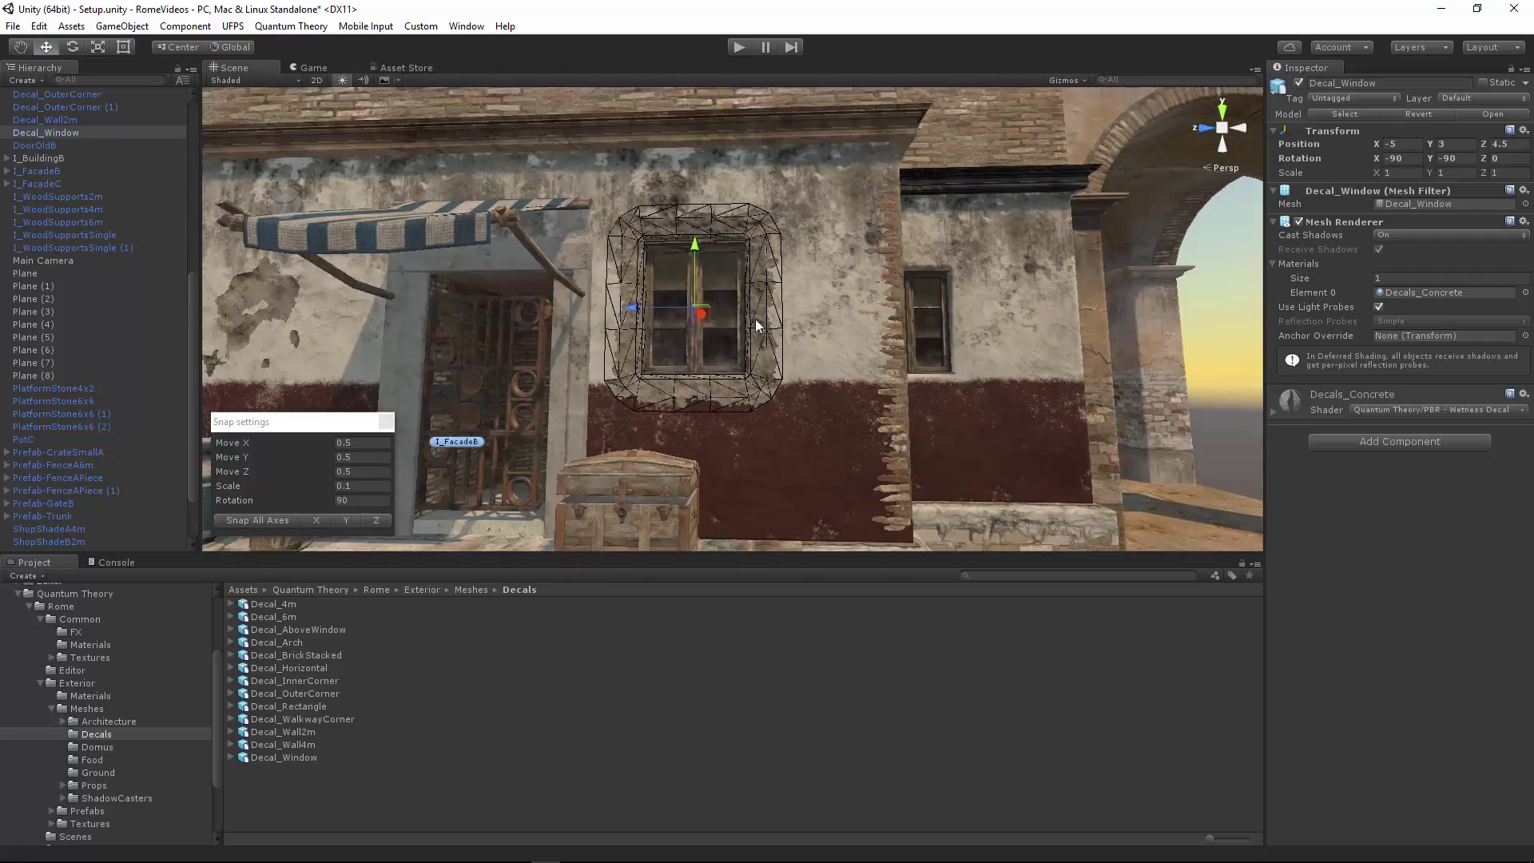